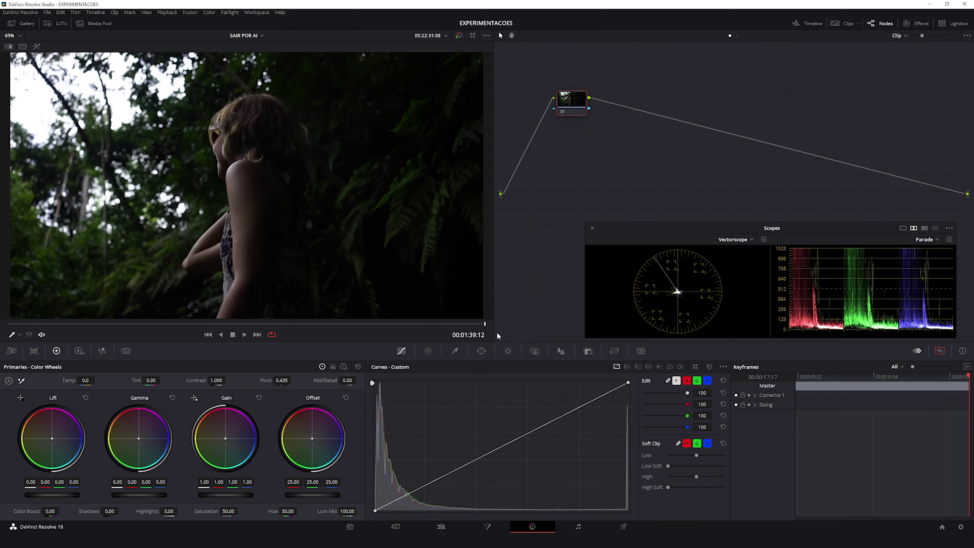
Scrub through the clip of the woman in the forest to examine its focus and exposure.
left_click_drag(273, 323, 12, 331)
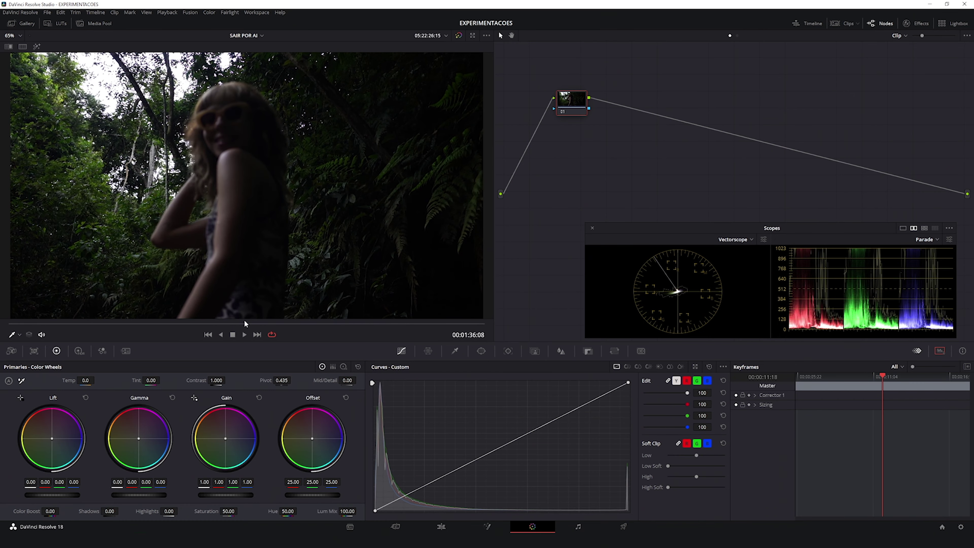
key("space")
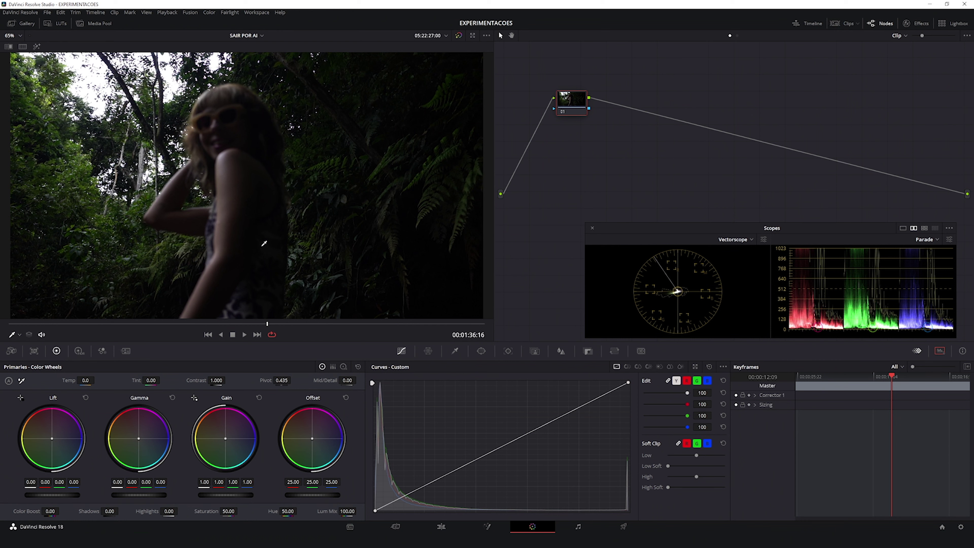
left_click_drag(251, 323, 291, 324)
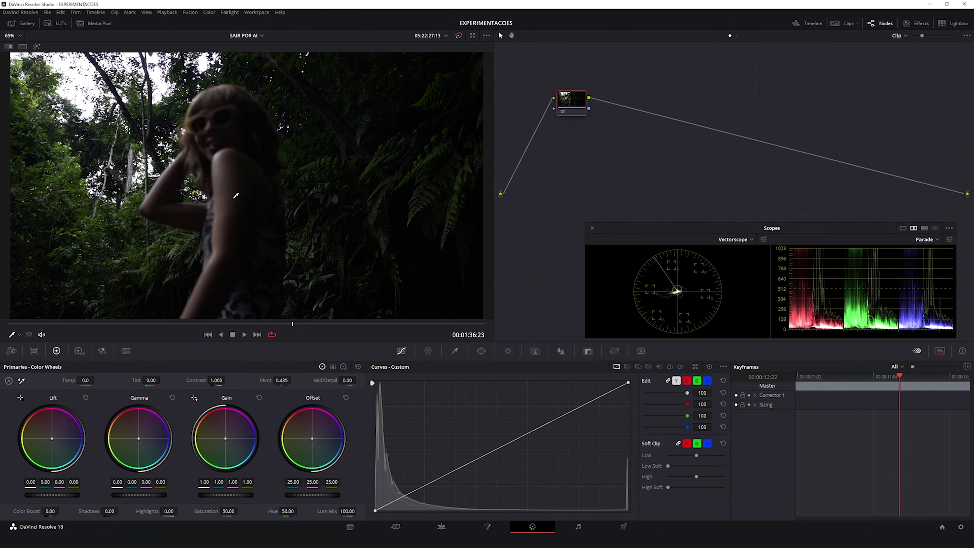
left_click_drag(301, 326, 339, 323)
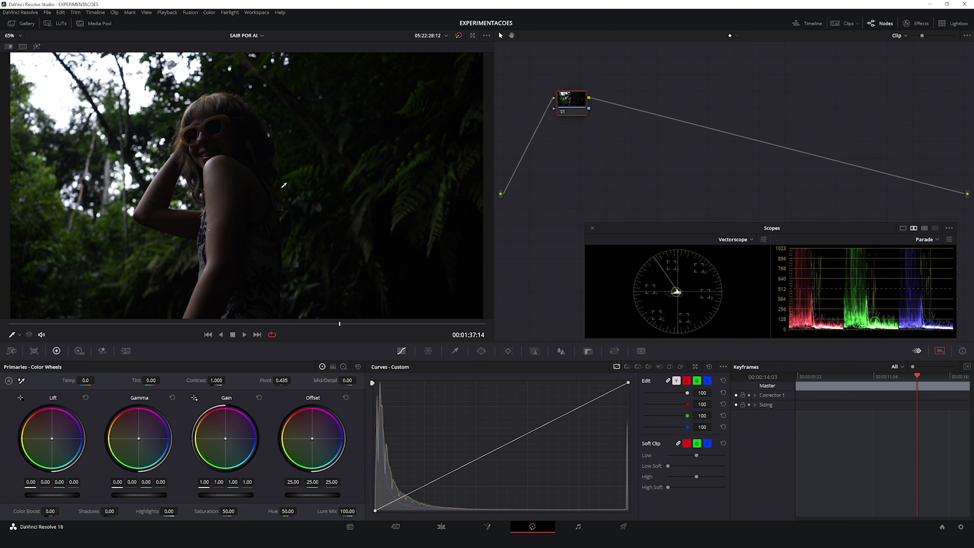
left_click_drag(373, 324, 311, 324)
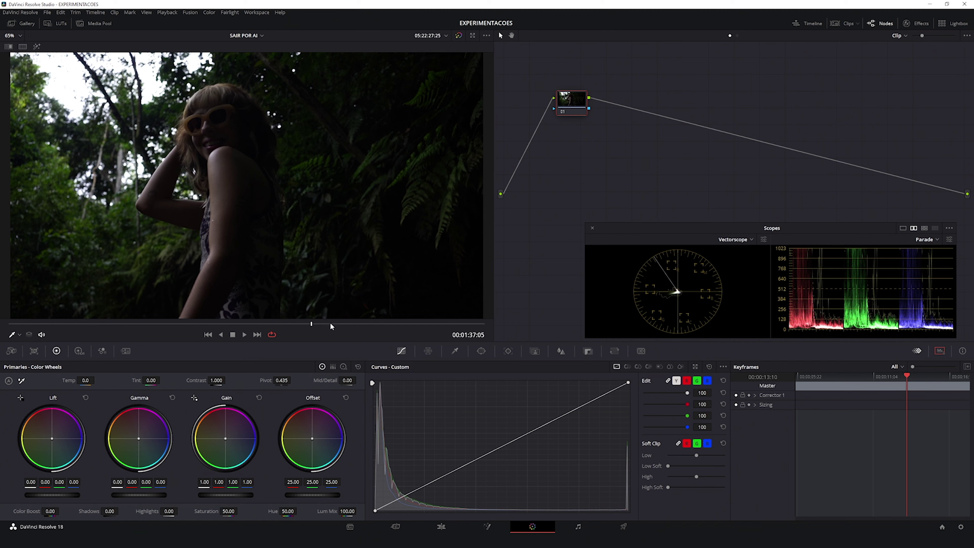
left_click_drag(315, 325, 337, 325)
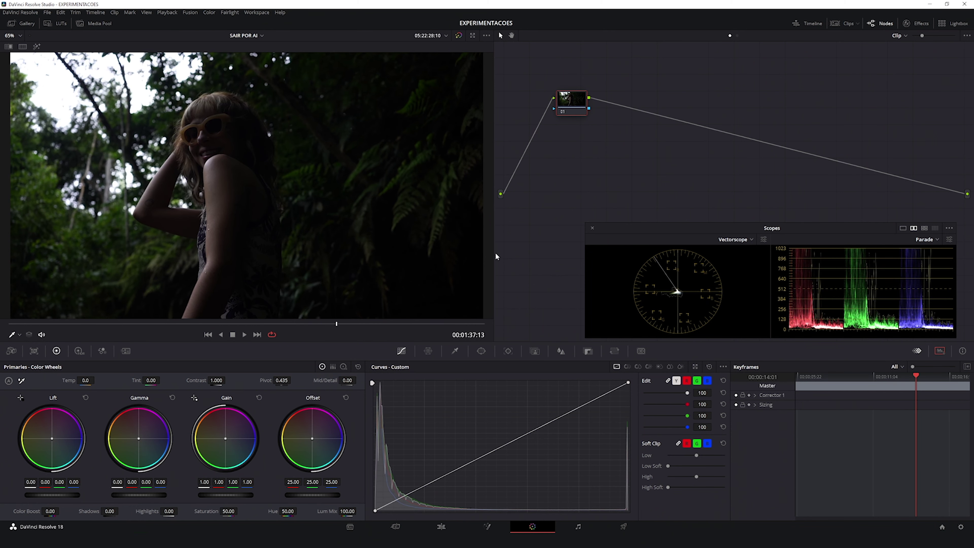
left_click_drag(569, 104, 547, 94)
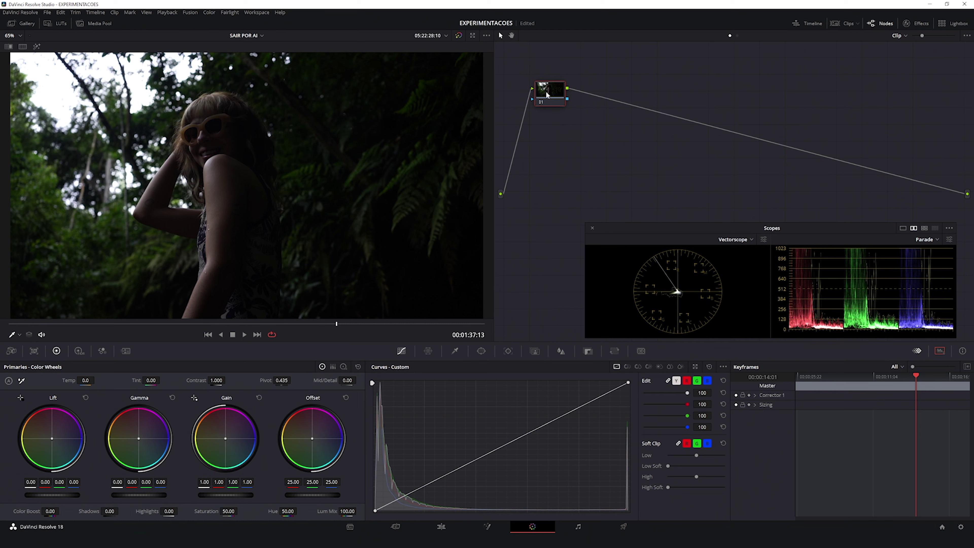
left_click_drag(547, 94, 541, 92)
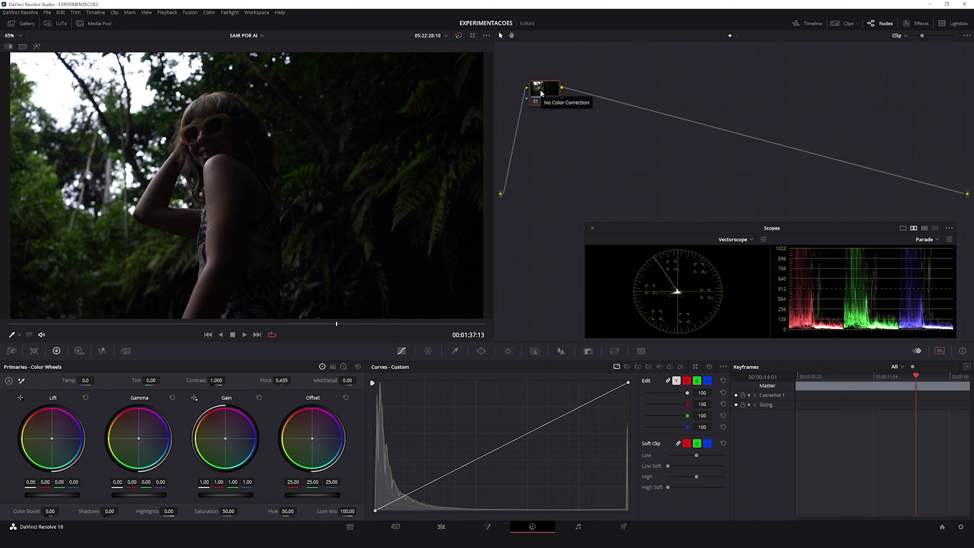
left_click_drag(540, 91, 528, 83)
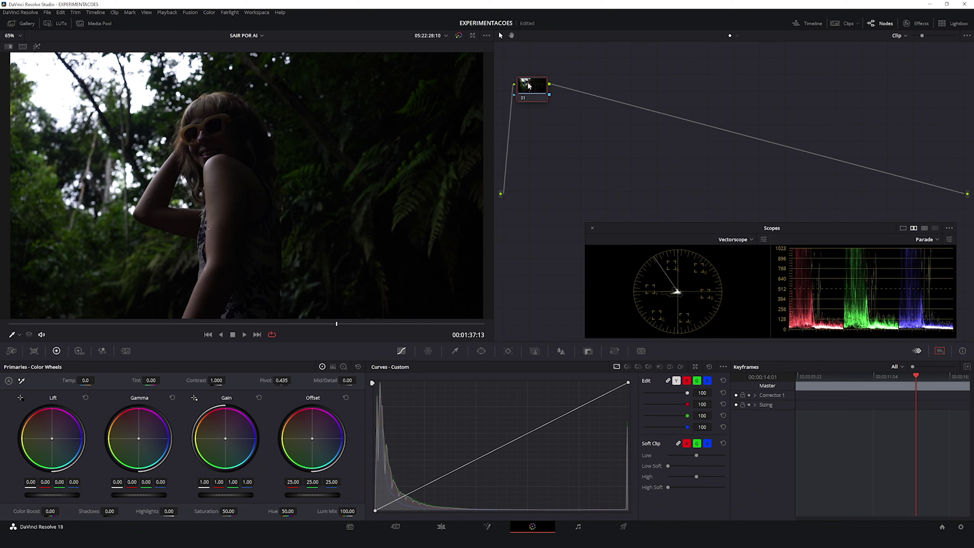
left_click_drag(529, 85, 550, 88)
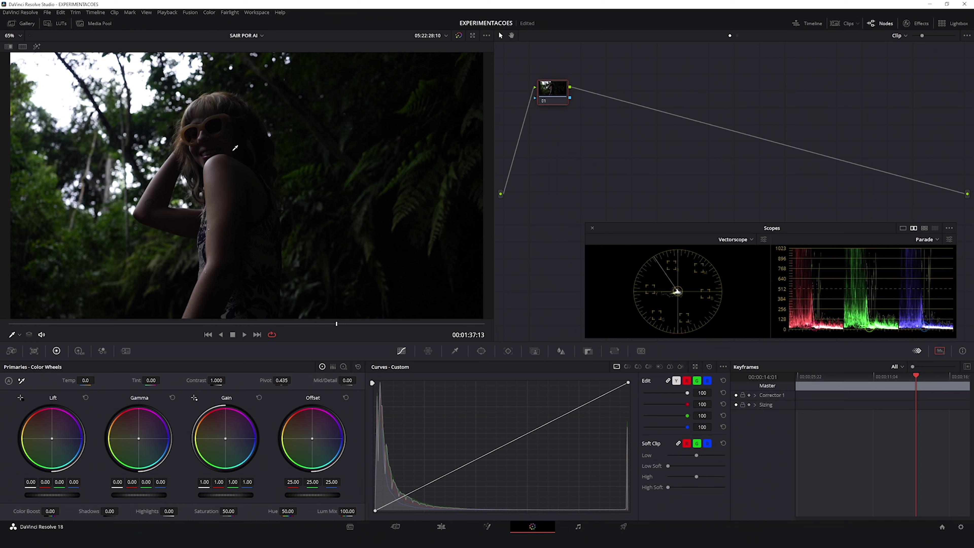
Scrub through the clip again and park the playhead at 00:01:37:14.
left_click_drag(295, 324, 317, 324)
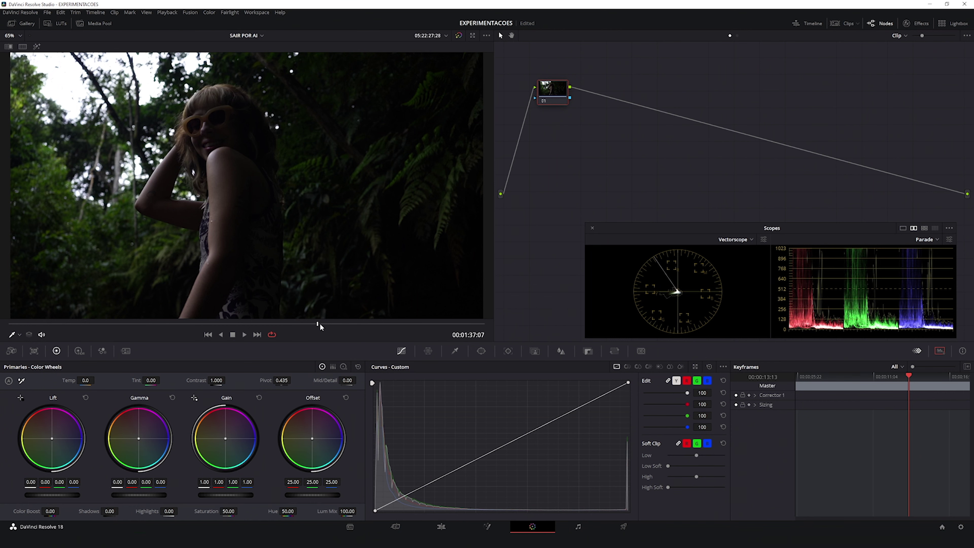
left_click(75, 324)
left_click_drag(75, 324, 325, 330)
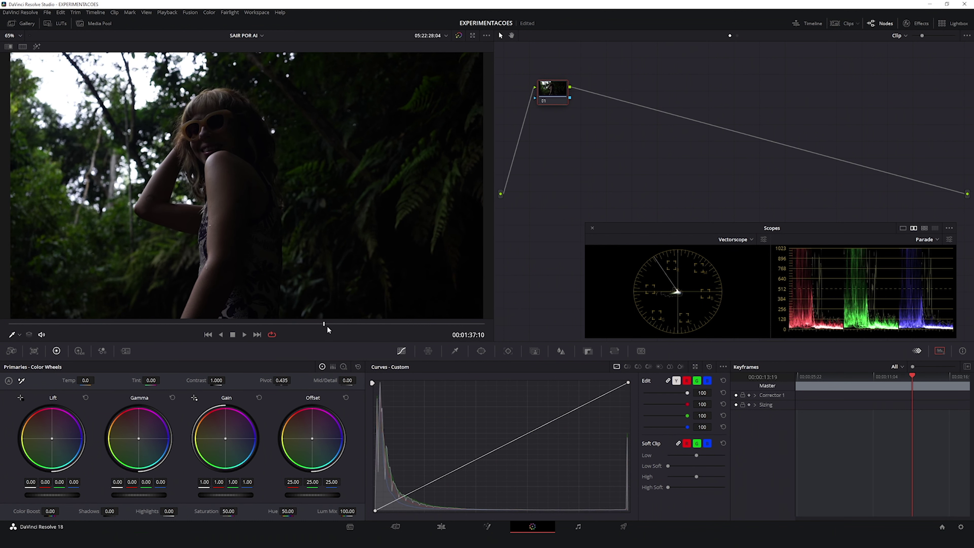
left_click_drag(326, 331, 342, 326)
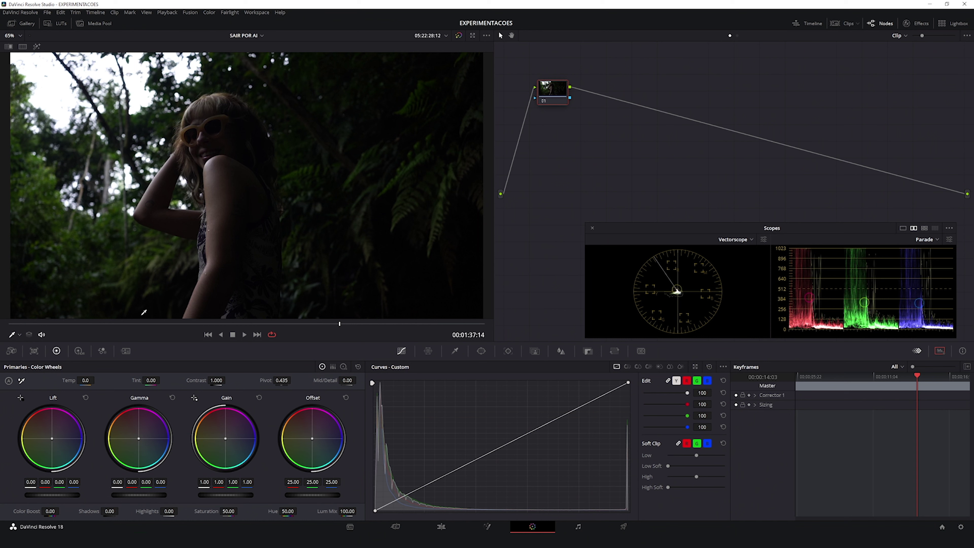
Reposition the first node at the start of the node graph and append five serial nodes after it.
left_click_drag(554, 94, 528, 81)
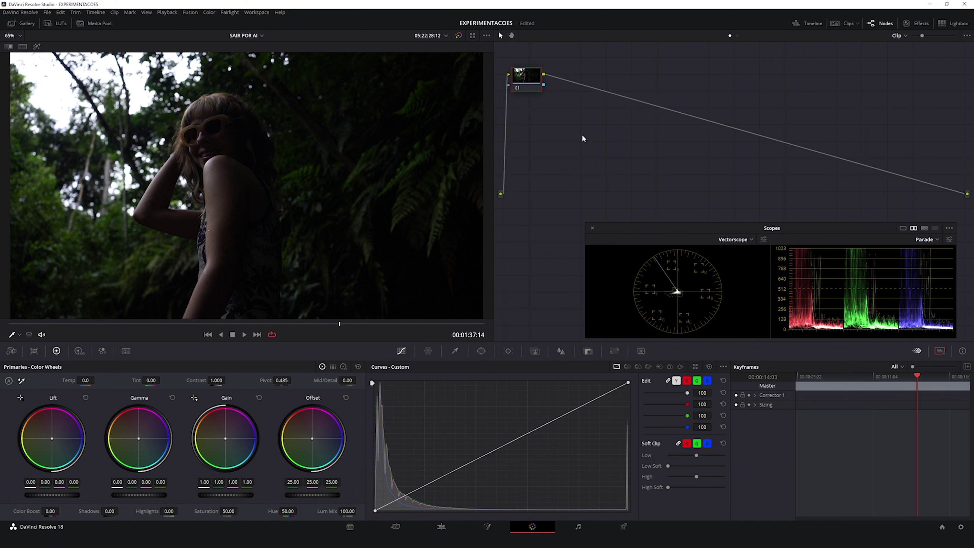
key("alt+s")
key("alt+s")
key("alt+s")
key("alt+s")
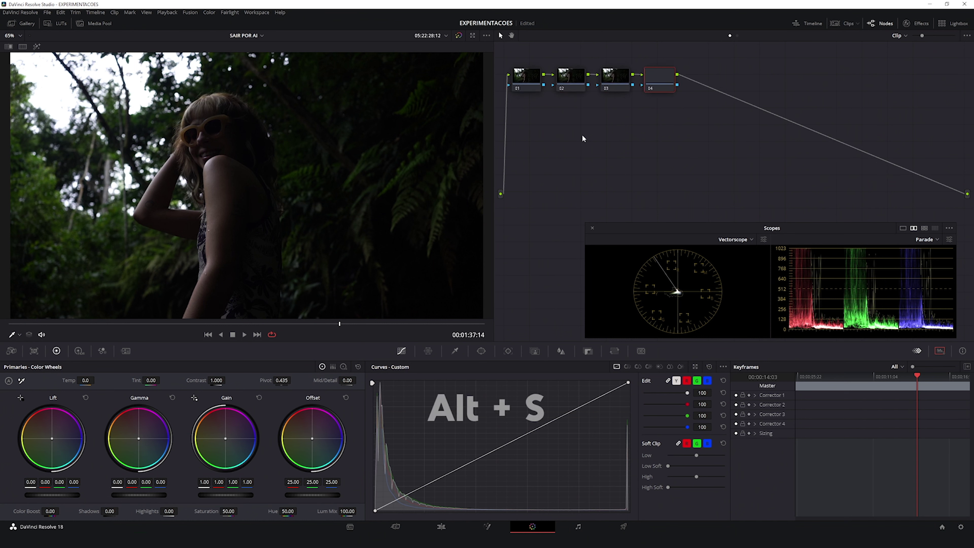
key("alt+s")
Place the sixth node beneath the first to start a second row, and append four serial nodes after it.
left_click_drag(747, 77, 532, 144)
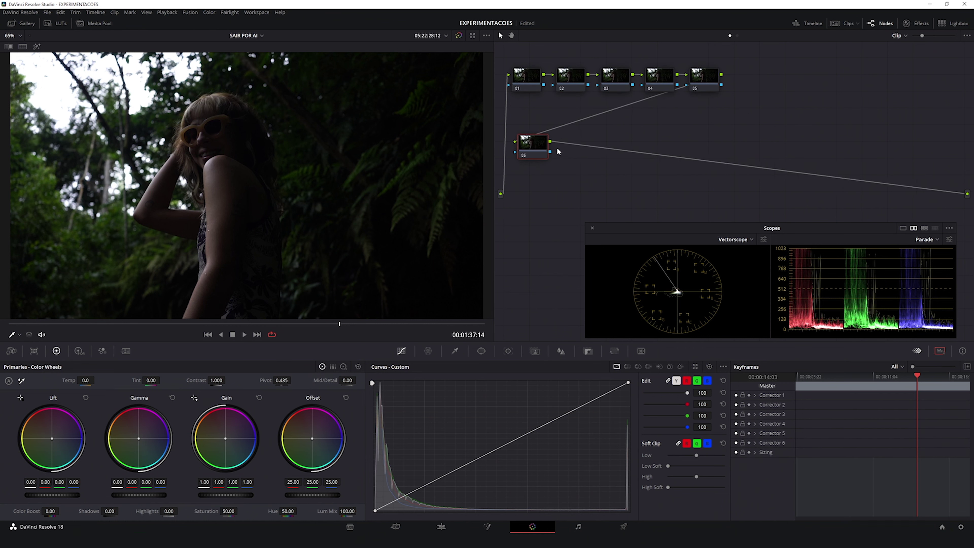
key("alt+s")
key("alt+s")
key("alt+s")
key("alt+s")
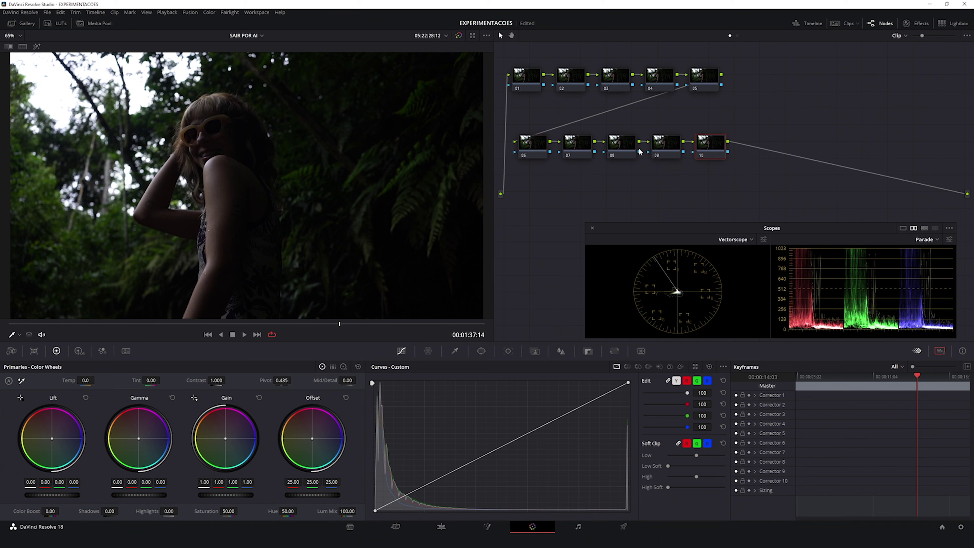
Start a third row with an eleventh serial node beneath the sixth, and append three more serial nodes.
key("alt+s")
left_click_drag(750, 142, 534, 187)
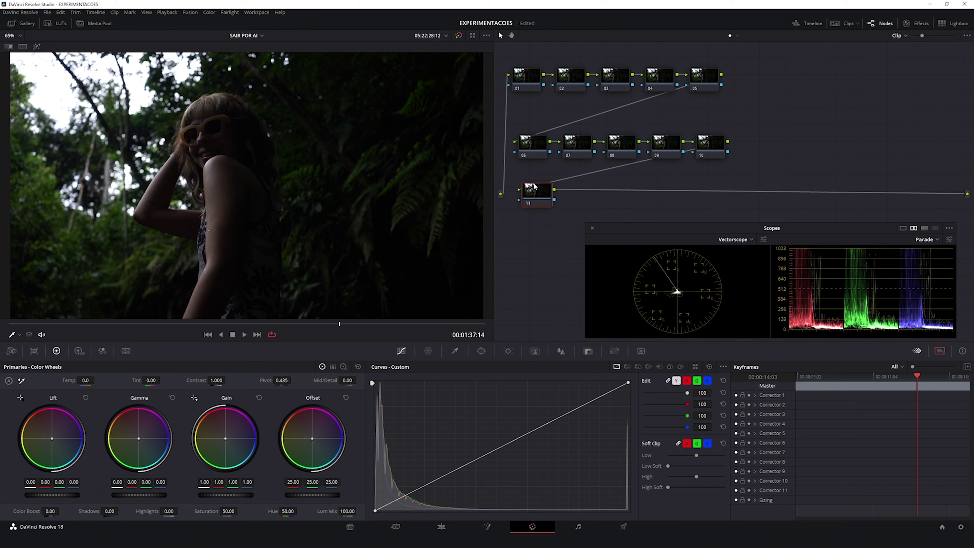
key("alt+s")
key("alt+s")
key("alt+s")
Tighten the vertical spacing between the three node rows by raising the lower two and lowering the first.
left_click_drag(757, 124, 516, 208)
left_click_drag(534, 148, 535, 130)
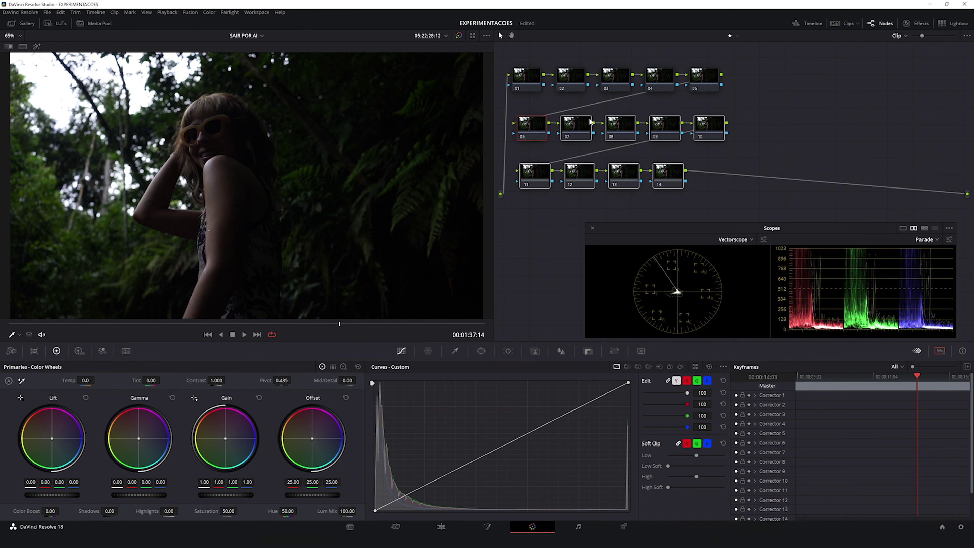
left_click_drag(750, 58, 527, 87)
Enlarge the Scopes window slightly and place it directly beneath the node rows.
left_click_drag(654, 227, 625, 214)
left_click_drag(928, 325, 967, 337)
left_click_drag(858, 222, 801, 225)
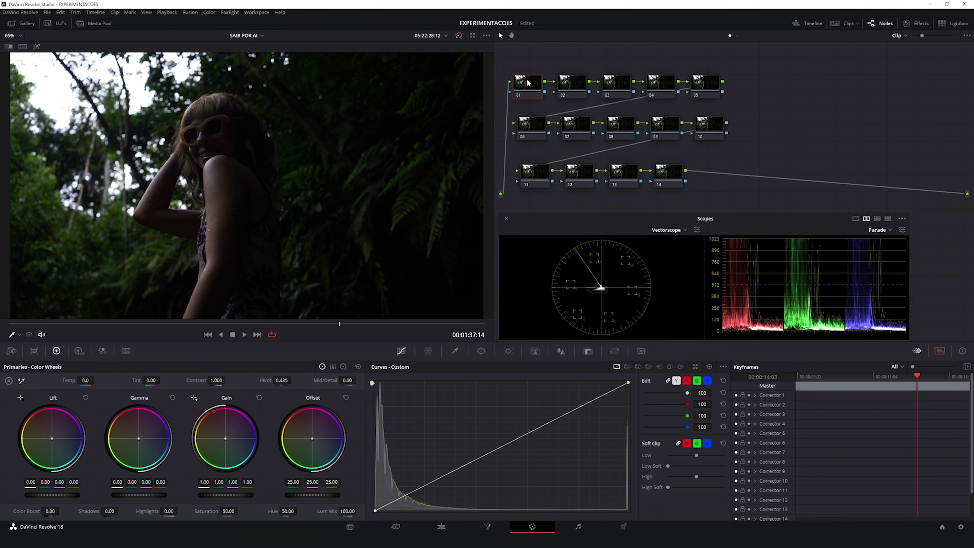
Label the first node NR.
key("Tab")
type("NR")
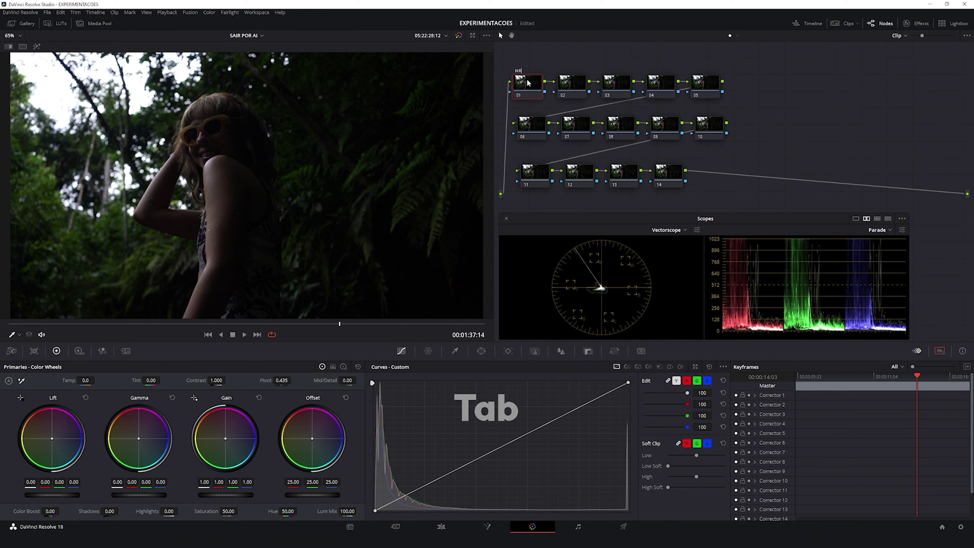
key("Return")
Label the second node IDT and open the third node's label for editing.
left_click(573, 85)
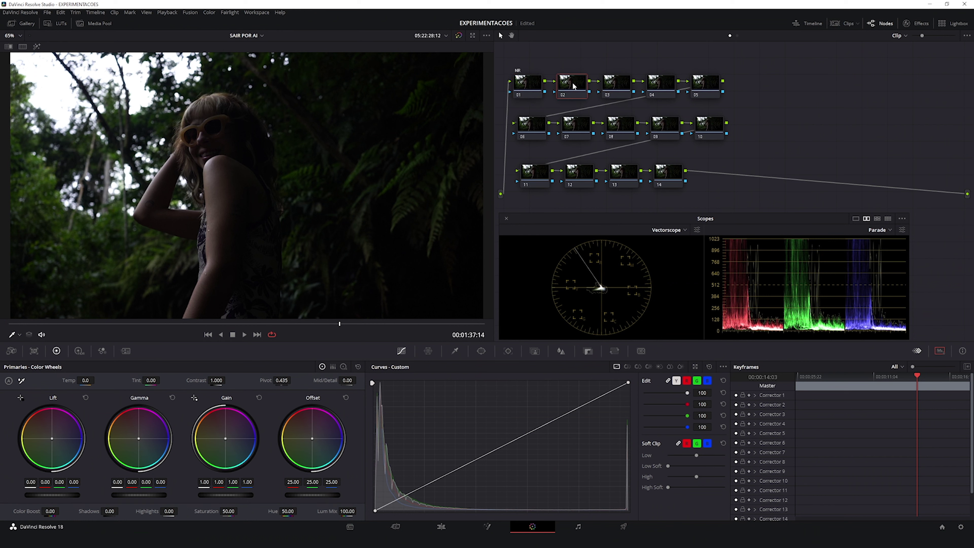
key("Tab")
type("IDT")
key("Return")
left_click(614, 85)
key("Tab")
Label the second node CST IN and the third node HDR.
left_click(572, 83)
key("Tab")
type("CST IN")
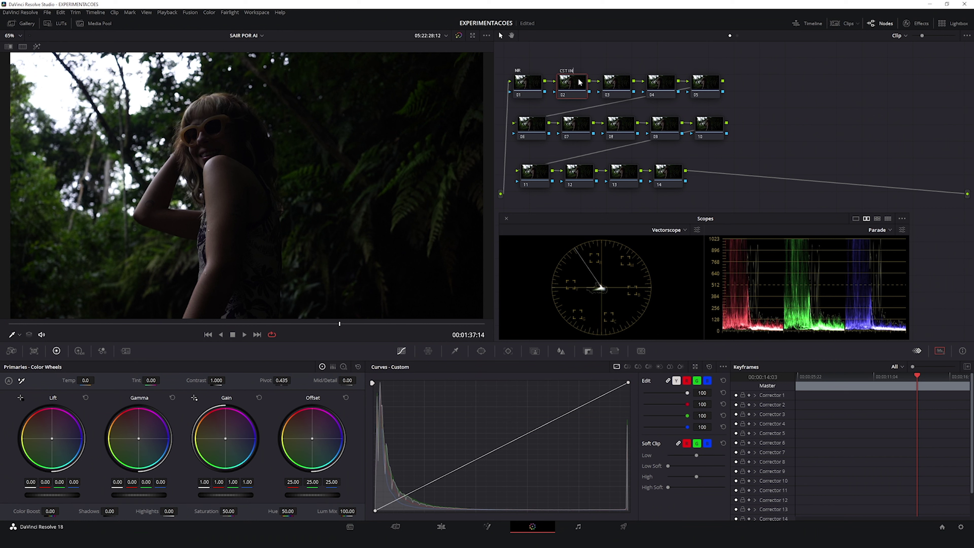
key("Return")
left_click(617, 82)
key("Tab")
type("H")
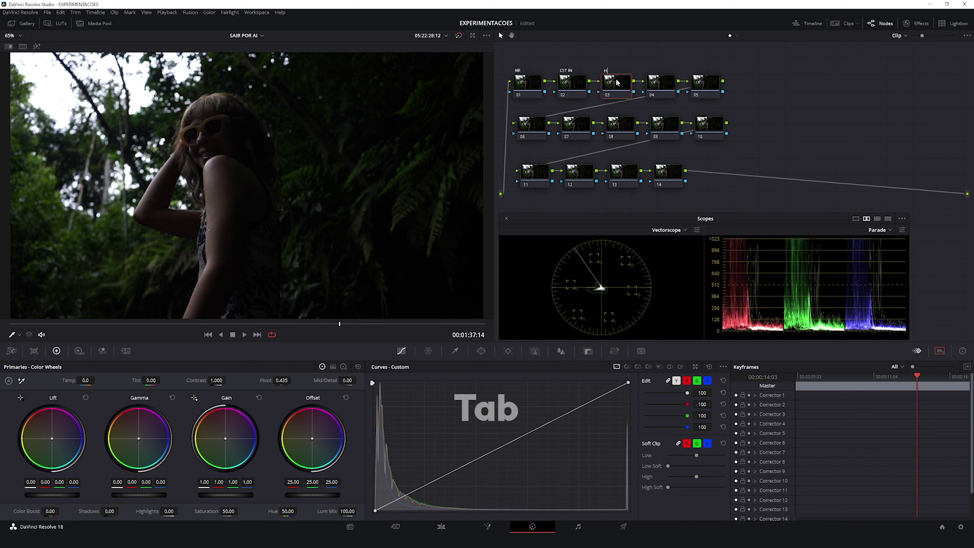
key("Return")
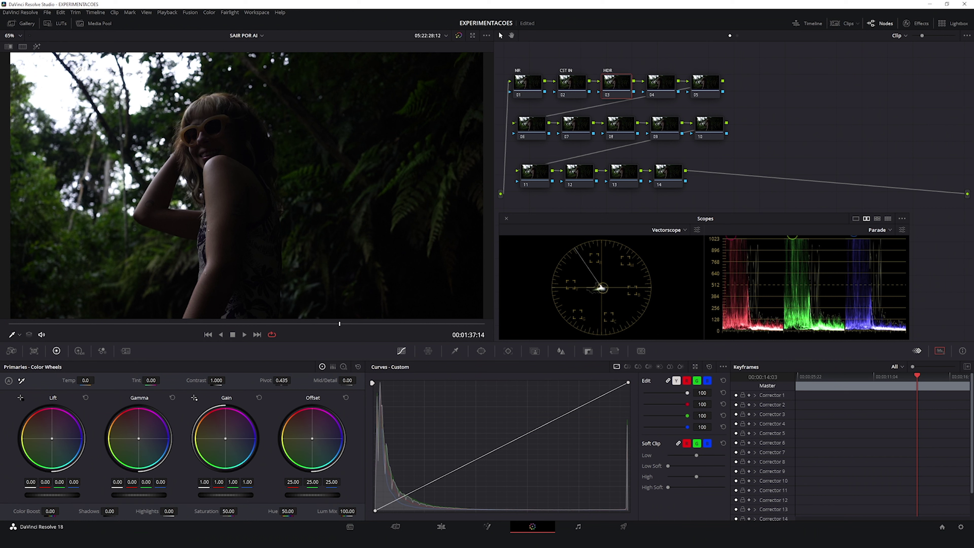
Label the fourth node CC and the fifth node PRI.
left_click(660, 85)
key("Tab")
type("CC")
key("Return")
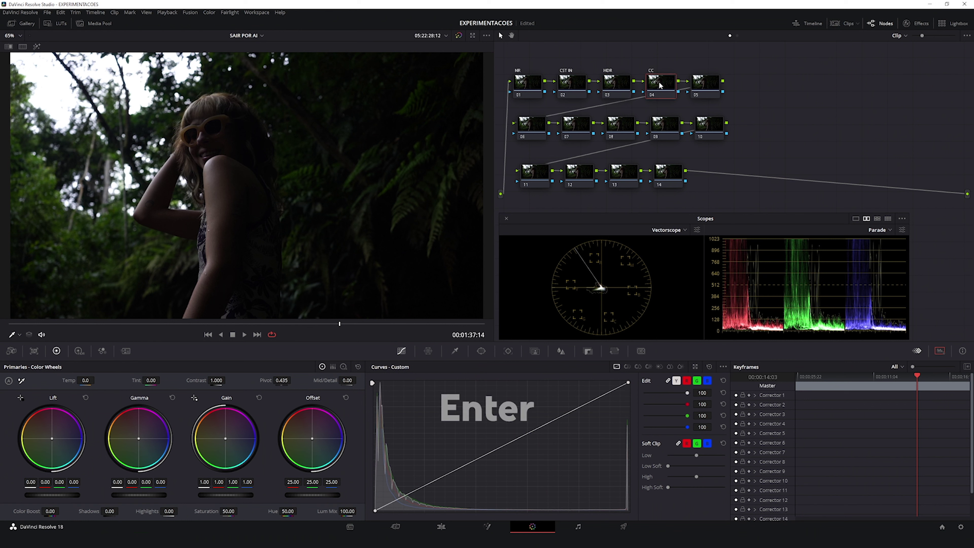
left_click(709, 83)
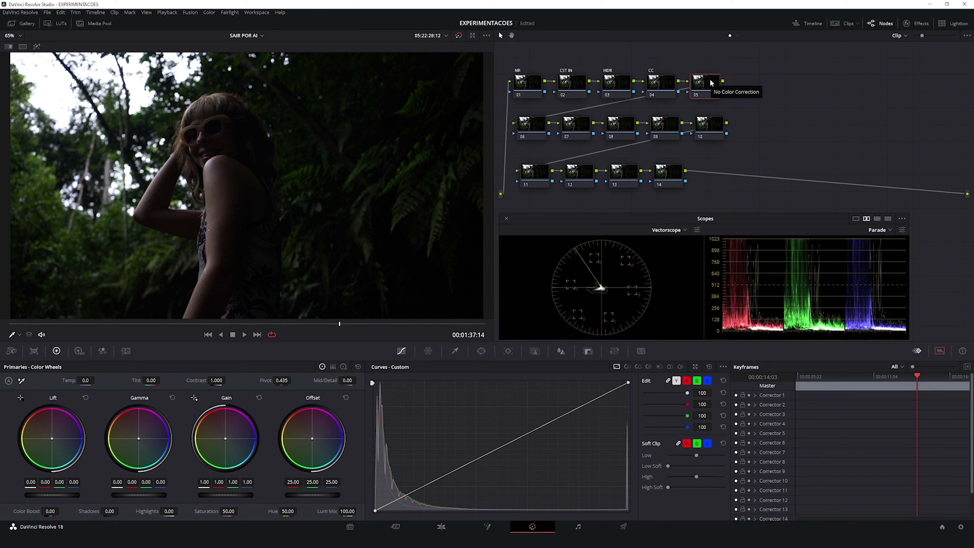
key("Tab")
type("PRI")
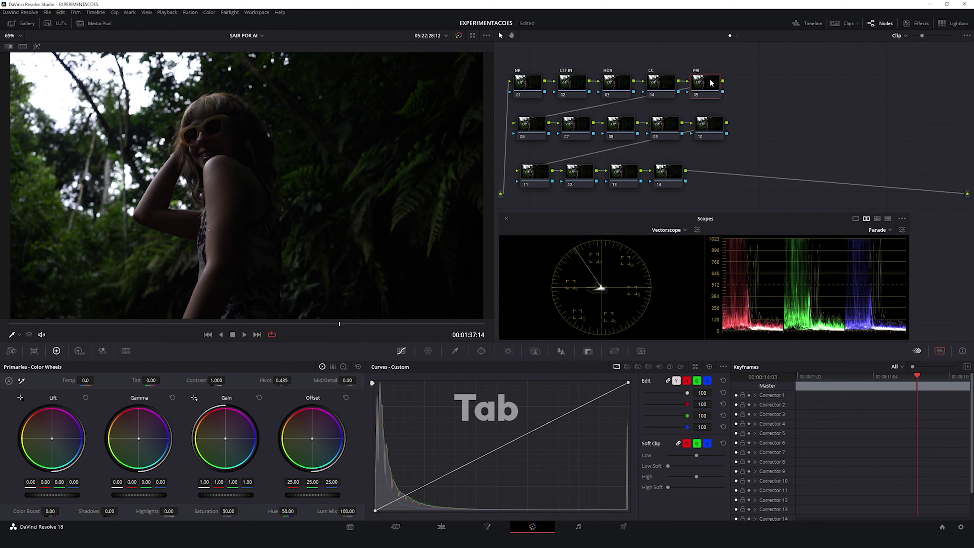
key("Return")
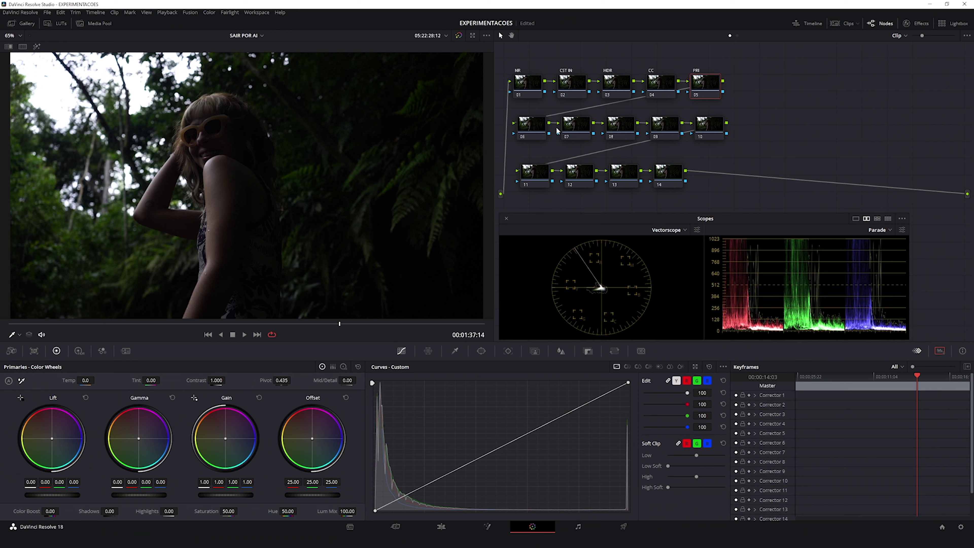
Label the sixth node HSL and the seventh node HSV.
left_click(532, 128)
key("Tab")
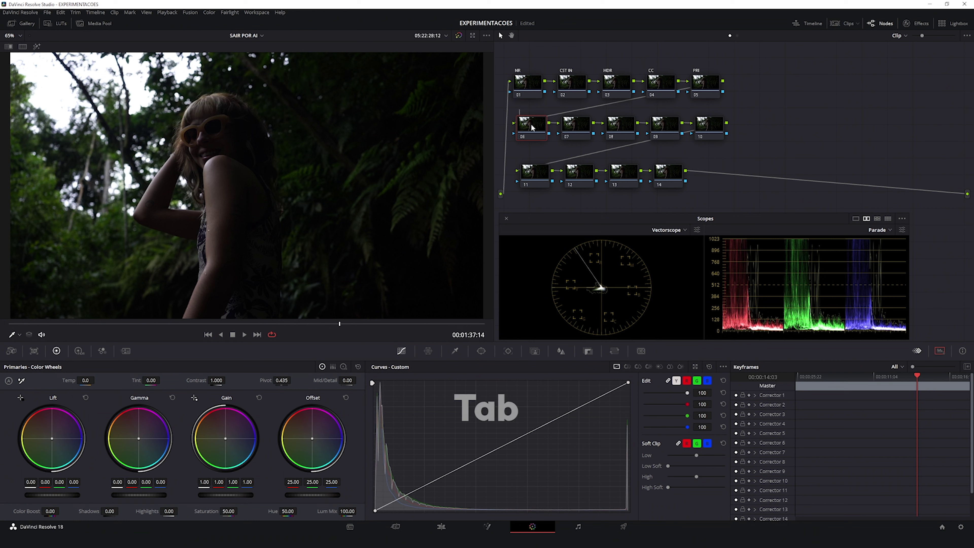
type("HSL")
key("Return")
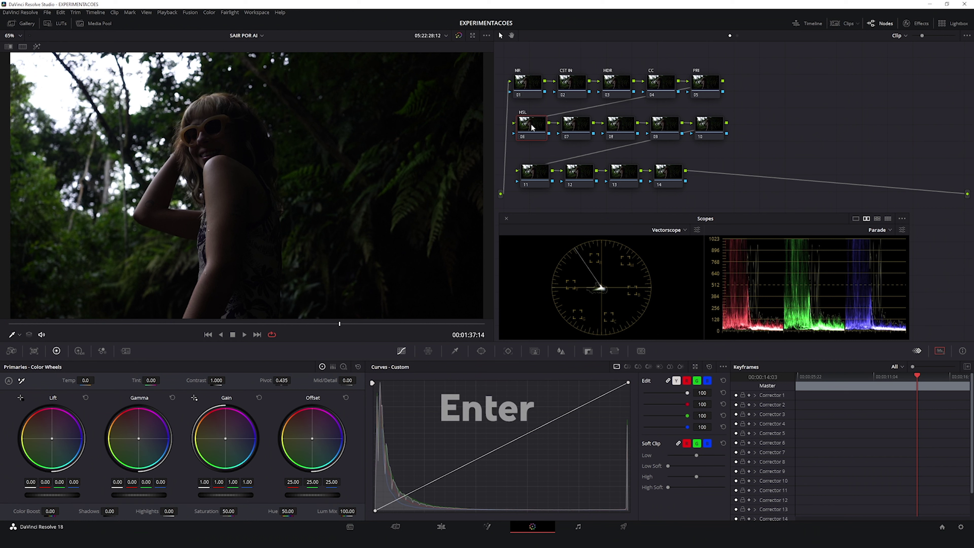
left_click(583, 129)
key("Tab")
type("HSV")
key("Return")
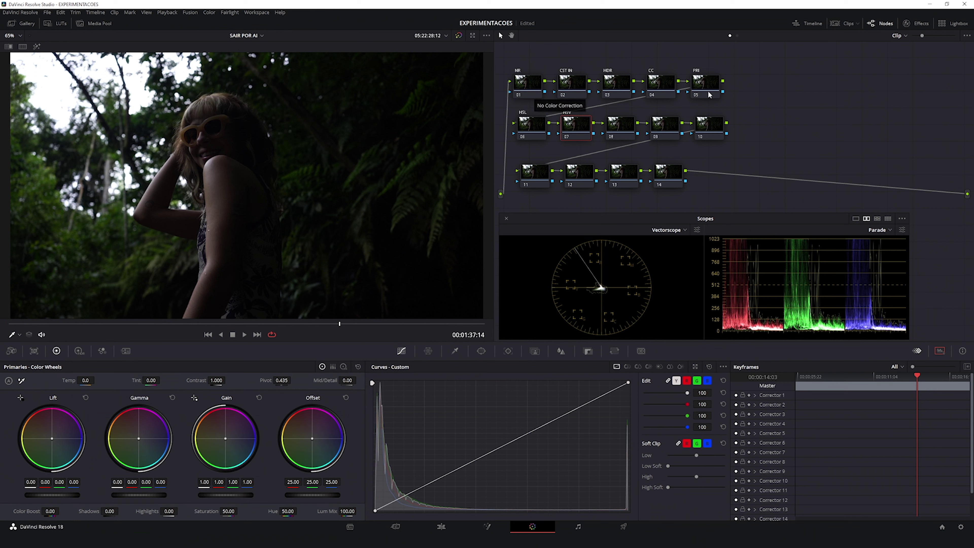
Spread the node columns apart horizontally so that all three rows have wider, roughly even gaps.
left_click_drag(756, 63, 578, 195)
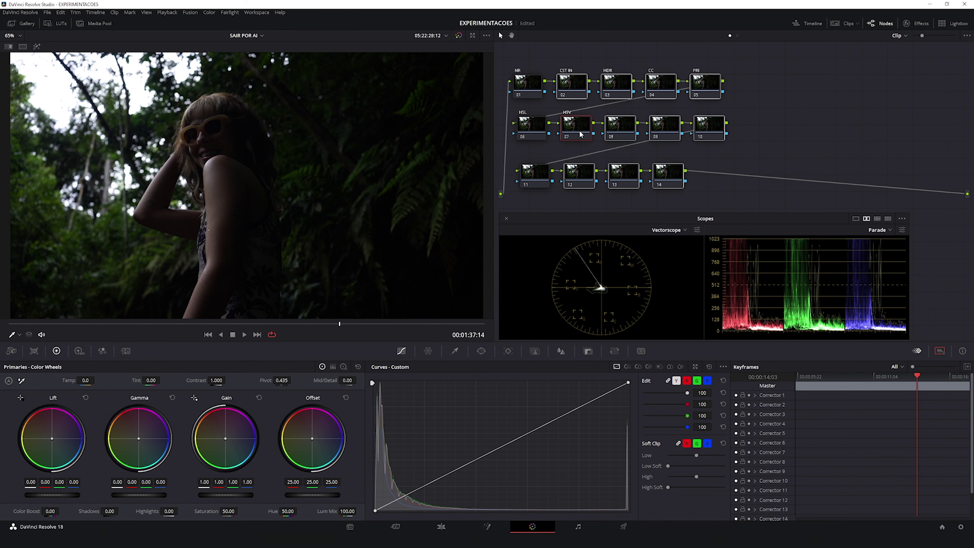
left_click_drag(579, 134, 602, 132)
left_click_drag(768, 72, 621, 190)
left_click_drag(728, 83, 748, 81)
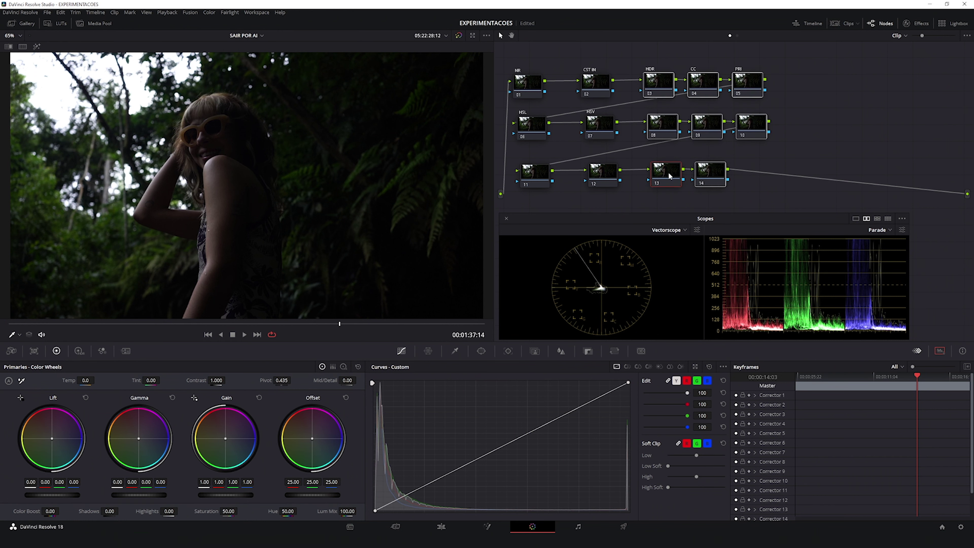
left_click_drag(819, 68, 729, 174)
left_click_drag(800, 71, 767, 131)
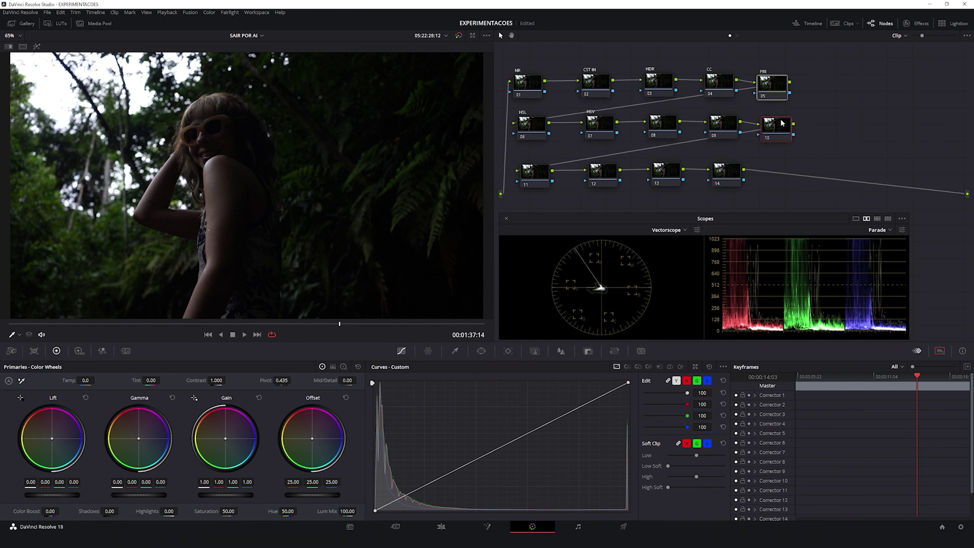
Shift the three middle node columns toward the first column for even gaps and nudge the HSL and HSV nodes into line.
left_click_drag(786, 83, 600, 175)
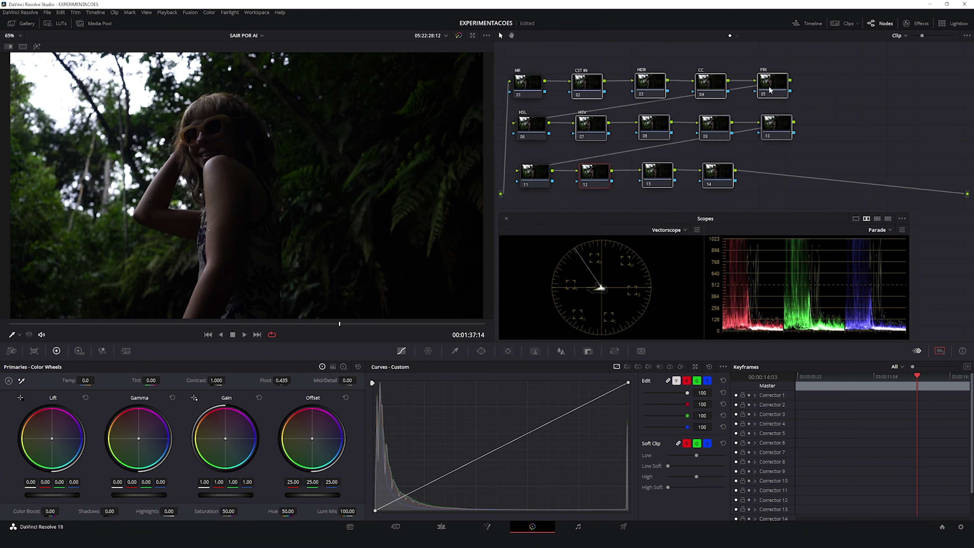
left_click(833, 79)
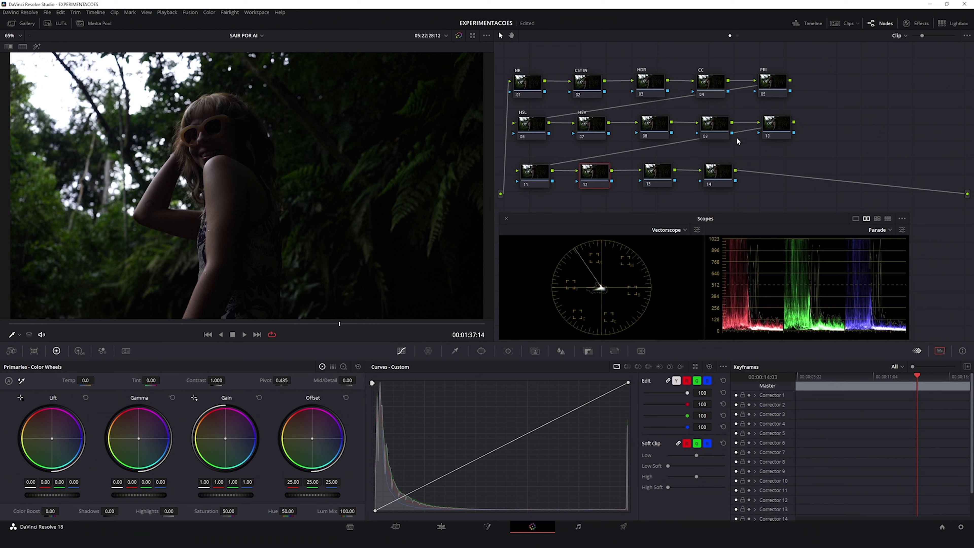
left_click(591, 124)
left_click_drag(536, 123, 583, 132)
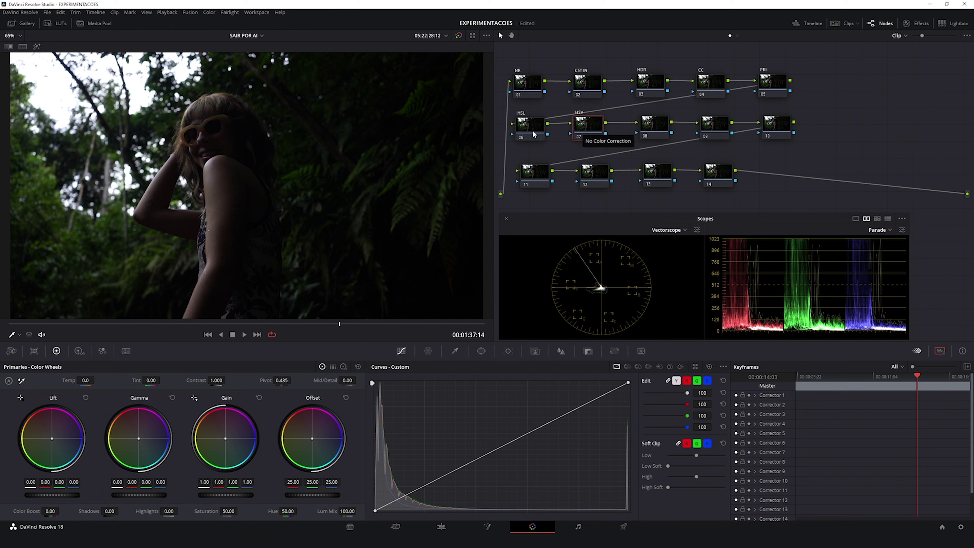
Label the eighth node W1 and the ninth node GLOW.
left_click(648, 126)
key("Tab")
type("W1")
key("Return")
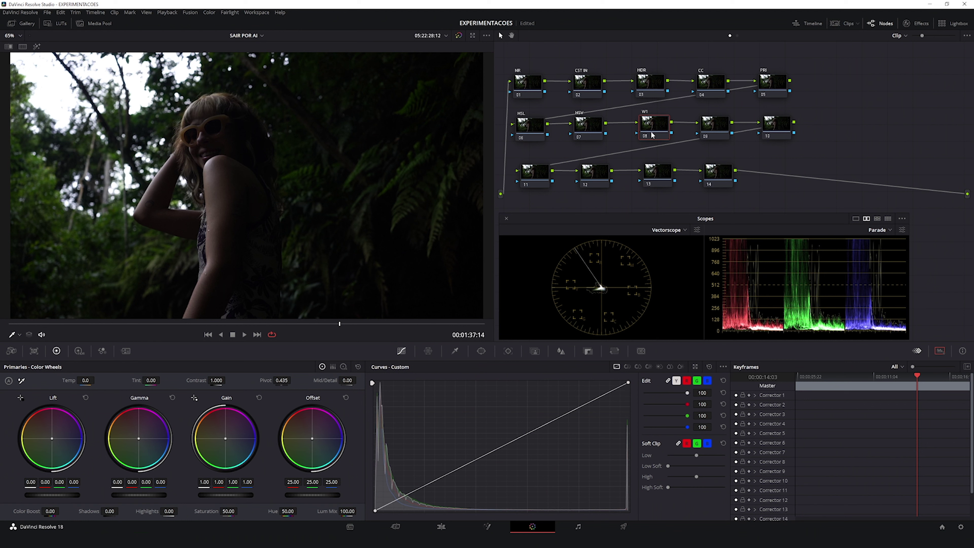
left_click(714, 122)
key("Tab")
type("GLOW")
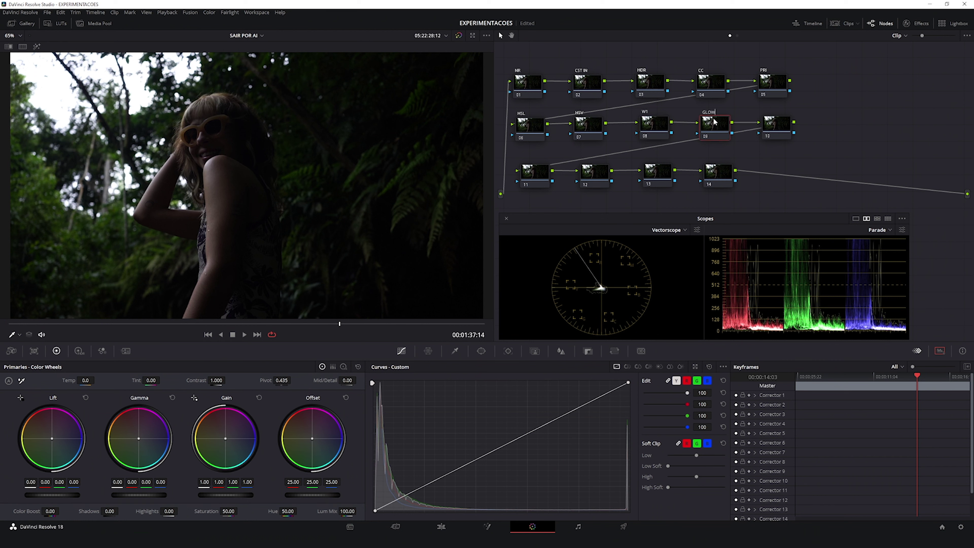
key("Return")
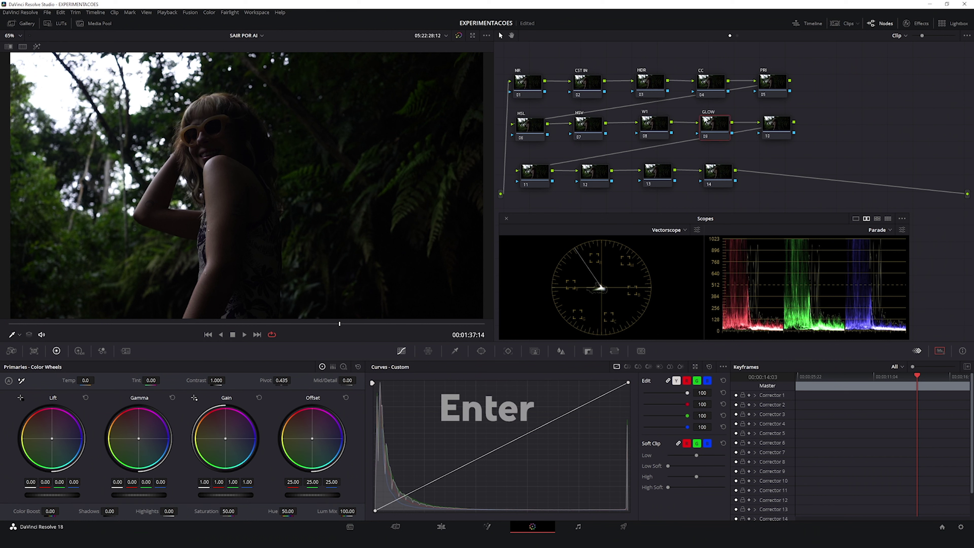
Label the tenth node SOFT.
left_click(789, 127)
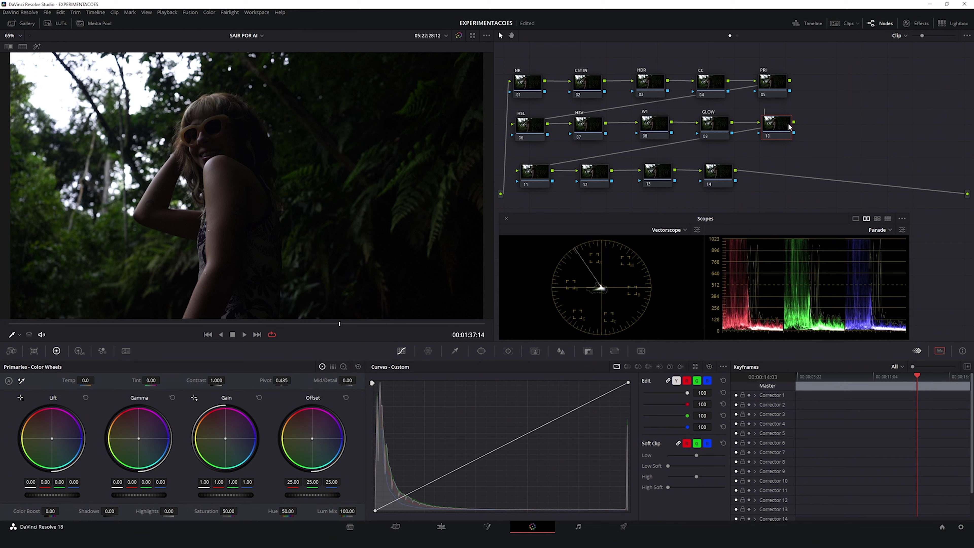
key("Tab")
type("SOFT")
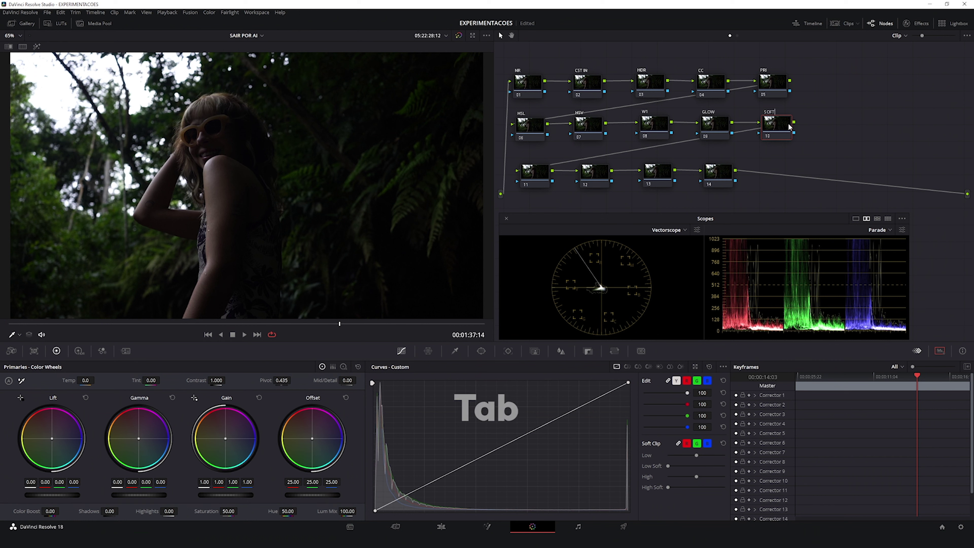
key("Return")
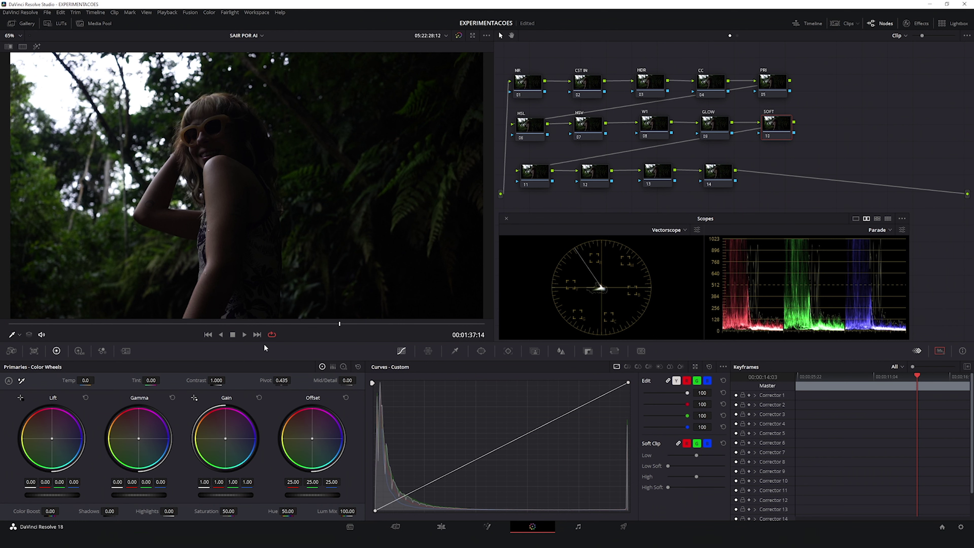
Scrub through the clip to check the shot and label the eleventh node SOMBRAS.
left_click_drag(312, 325, 245, 325)
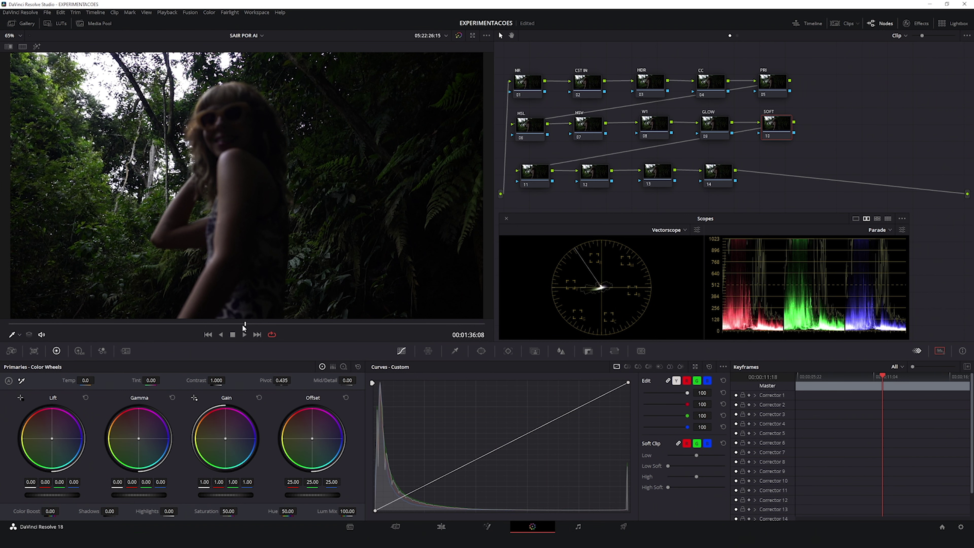
left_click_drag(248, 326, 334, 324)
left_click(532, 174)
key("Tab")
type("SOMBRAS")
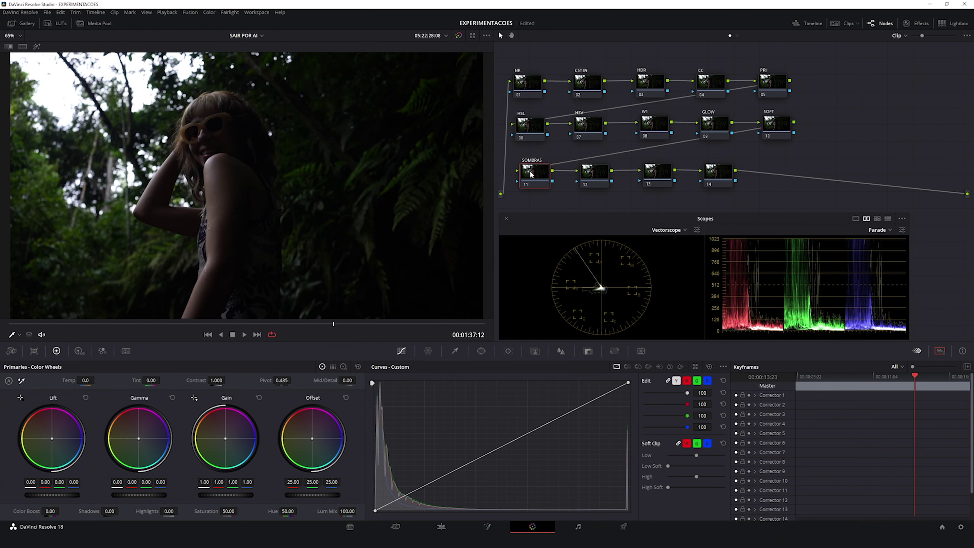
key("Return")
Label the twelfth node GRAIN and the thirteenth node CST OUT.
left_click(597, 176)
key("Tab")
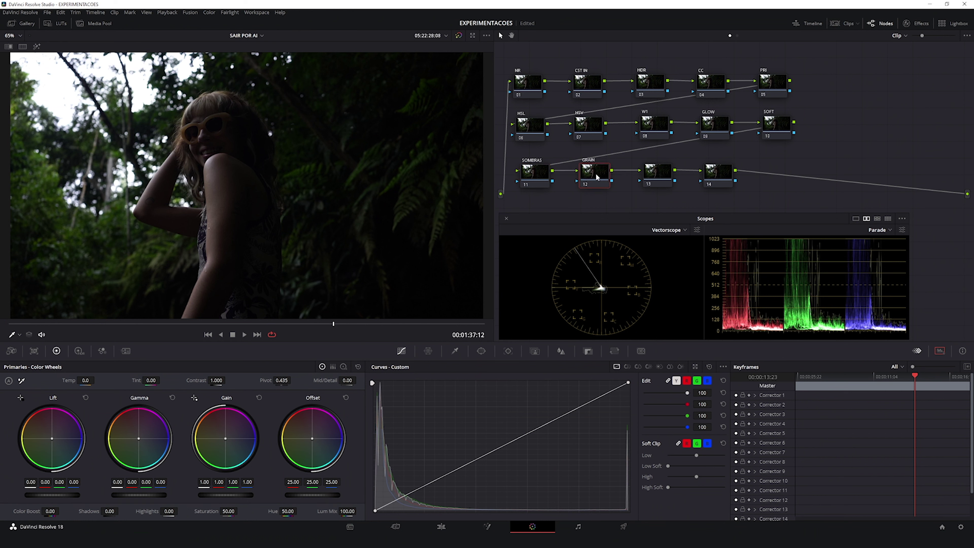
key("Return")
key("Tab")
type("CST OU")
key("Return")
Label the fourteenth node PFE.
left_click(727, 175)
key("Tab")
type("P")
key("Return")
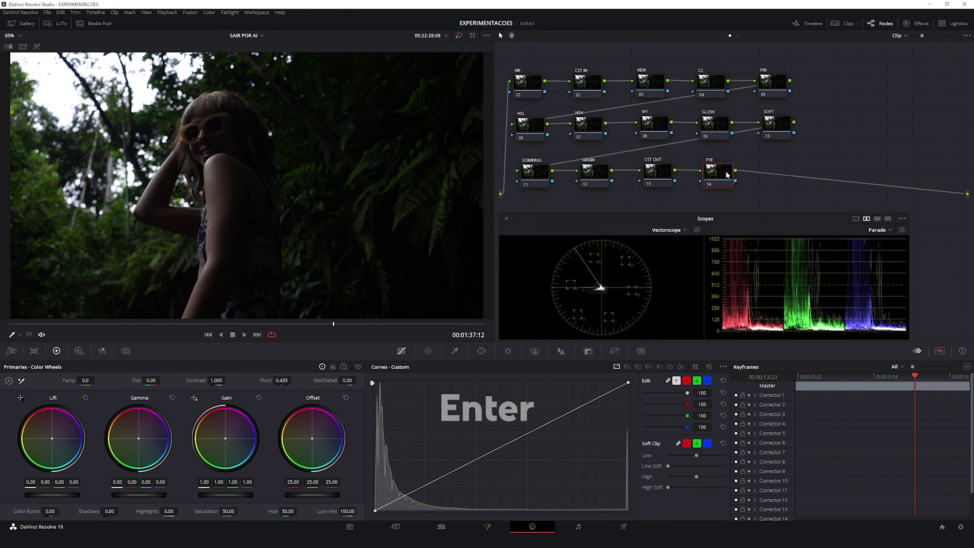
Rename the fourteenth node KODAK.
key("Tab")
type("RE")
type("KODAK")
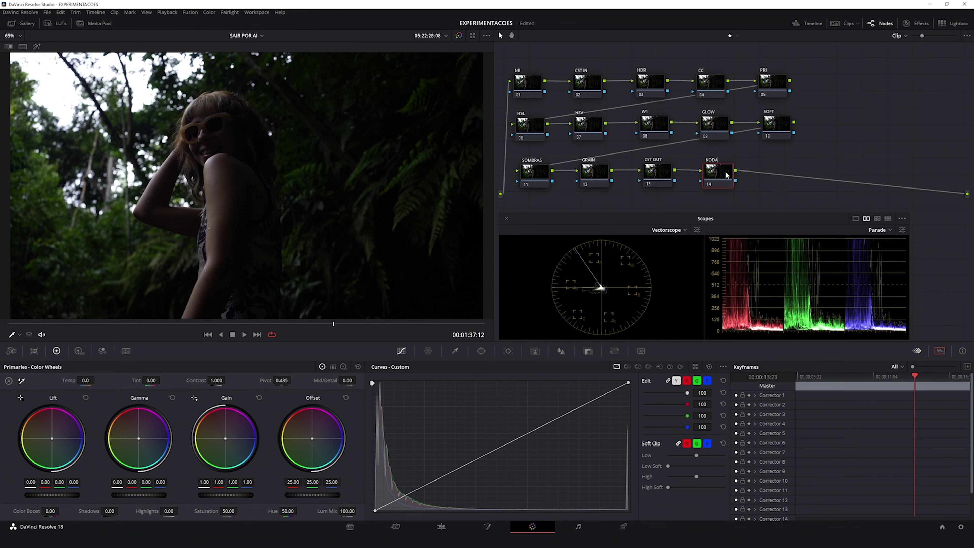
key("Return")
Try lowering the Primaries contrast to 0.868 on the CC node, and reset the primaries.
left_click(709, 86)
left_click(78, 350)
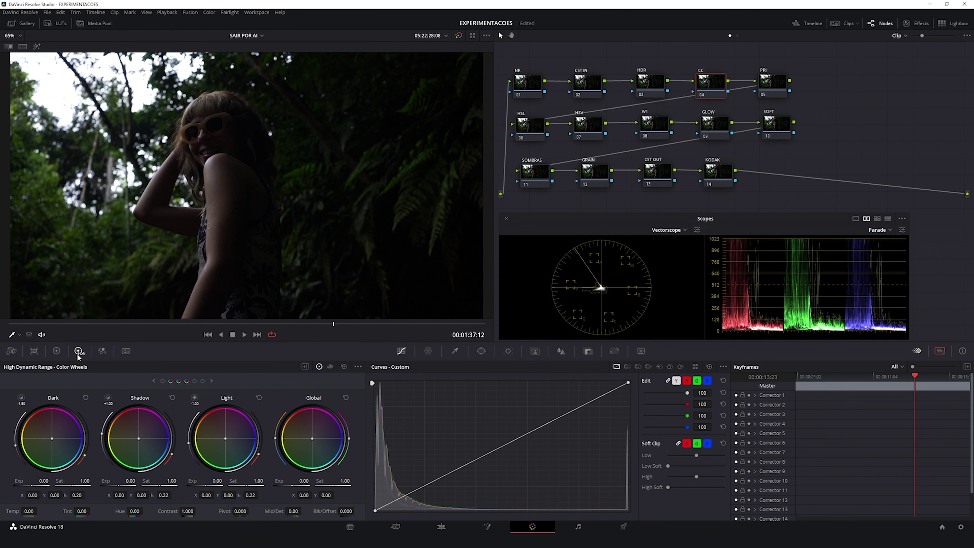
left_click(56, 351)
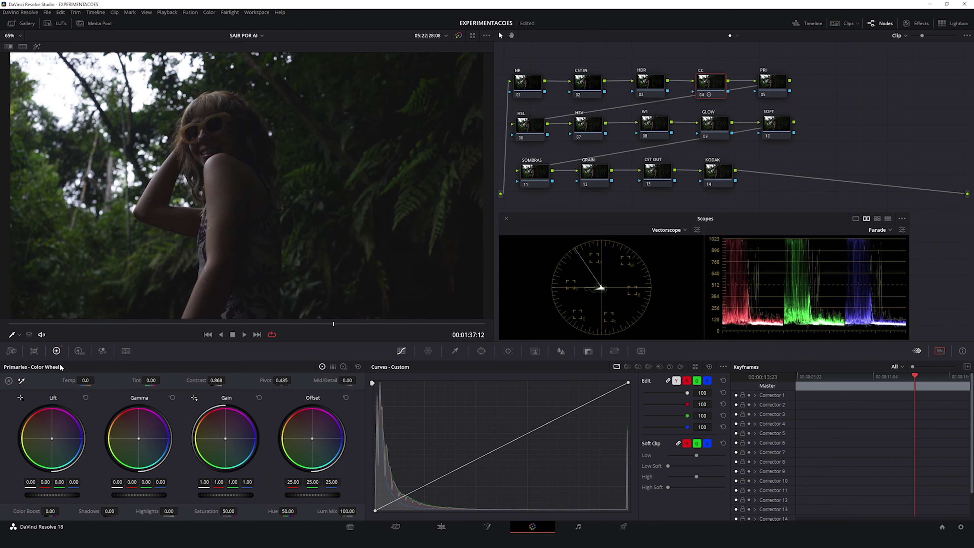
left_click(358, 367)
On the CC node's HDR color wheels, set Contrast to 0.777 and Pivot to 2.400, comparing with the node disabled.
left_click(79, 351)
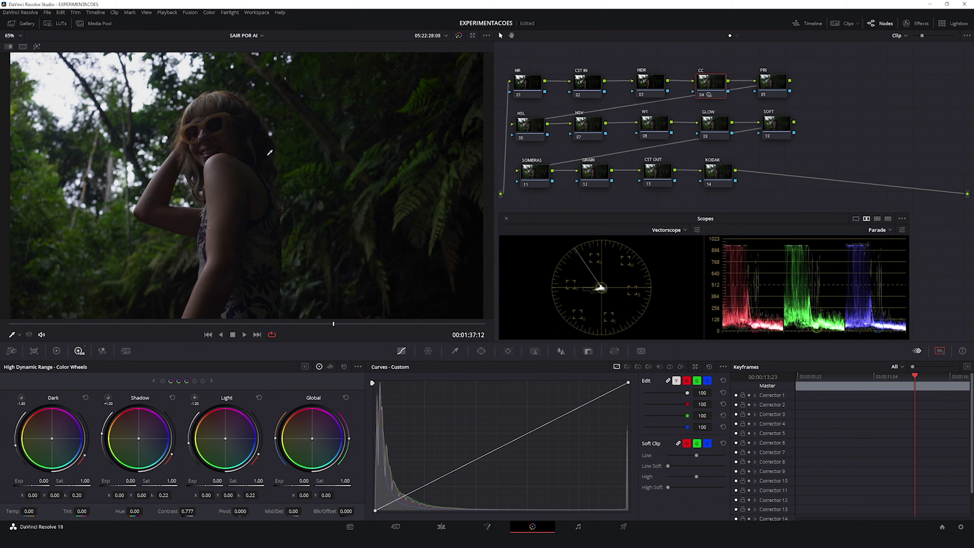
key("ctrl+d")
key("ctrl+d")
key("ctrl+d")
key("ctrl+d")
left_click_drag(251, 510, 251, 511)
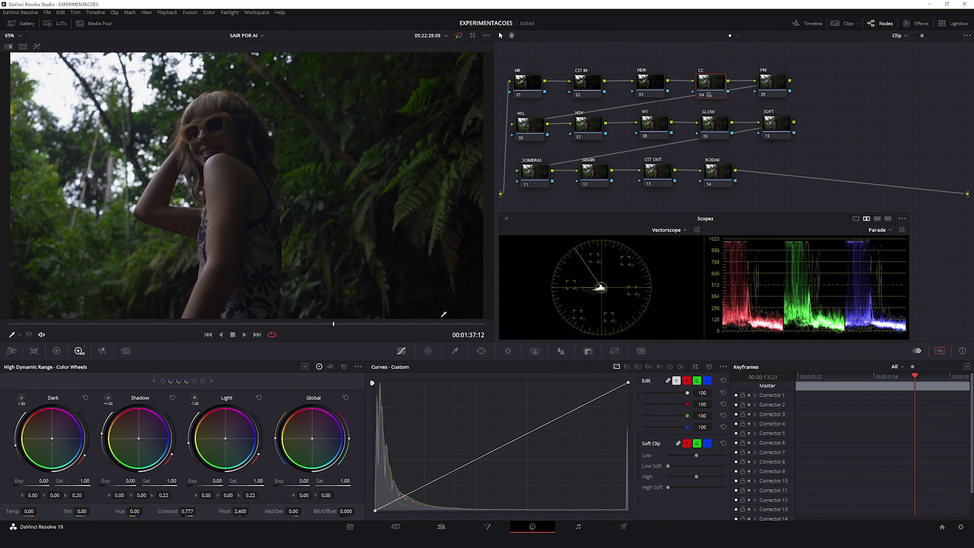
Toggle the CC node off and on repeatedly to compare the image and scopes with and without the contrast adjustment.
key("ctrl+d")
key("ctrl+d")
key("ctrl+d")
key("ctrl+d")
key("ctrl+d")
key("ctrl+d")
key("ctrl+d")
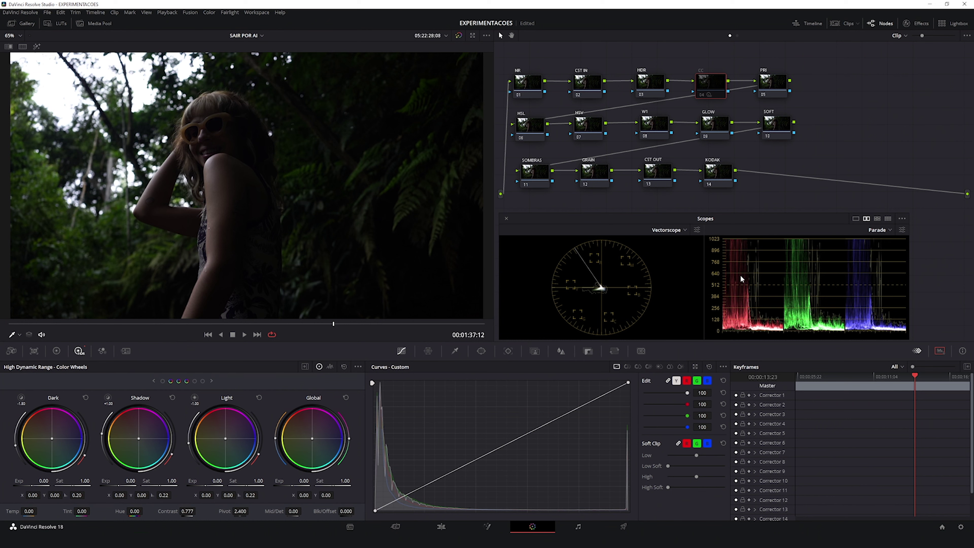
key("ctrl+d")
key("ctrl+d")
key("ctrl+d")
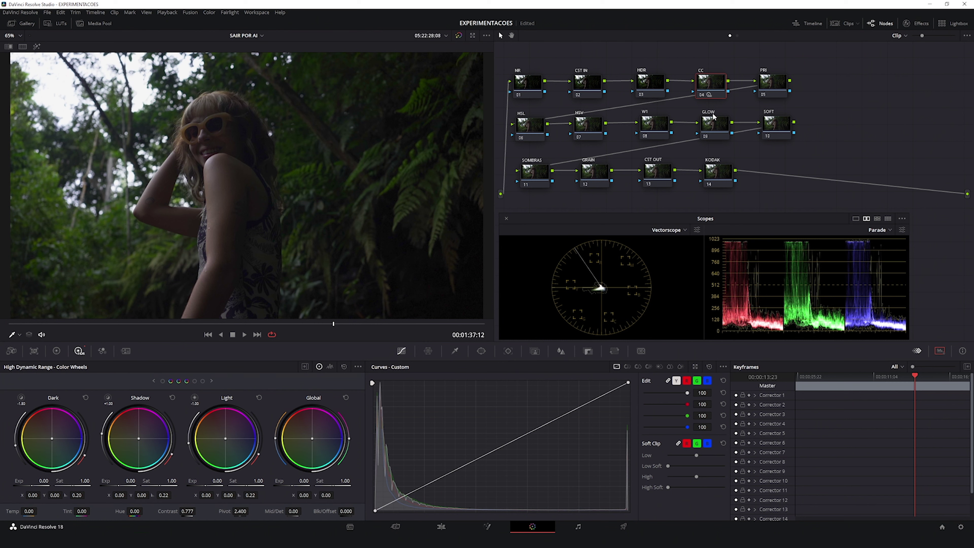
Save the project and apply the Color Space Transform effect to the CST IN node.
left_click(717, 171)
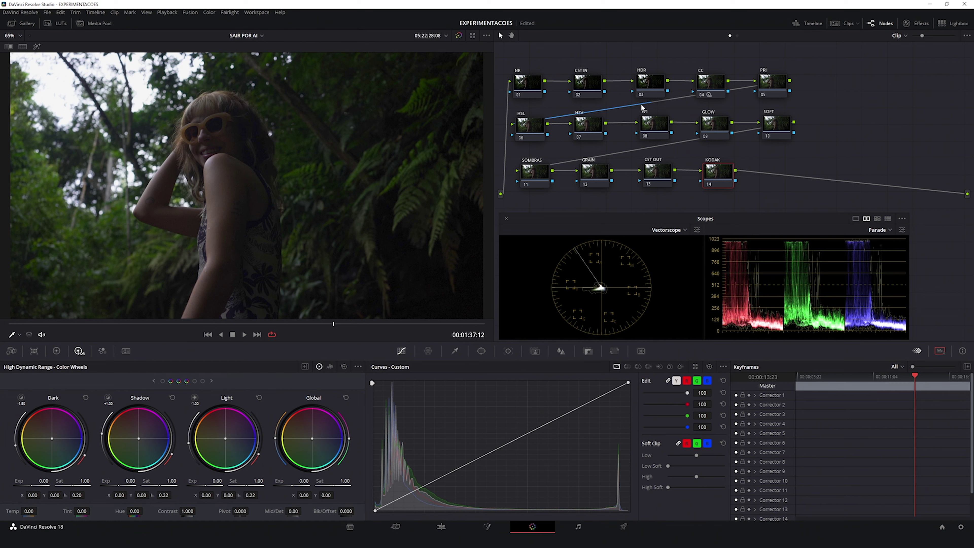
key("ctrl+s")
left_click(589, 85)
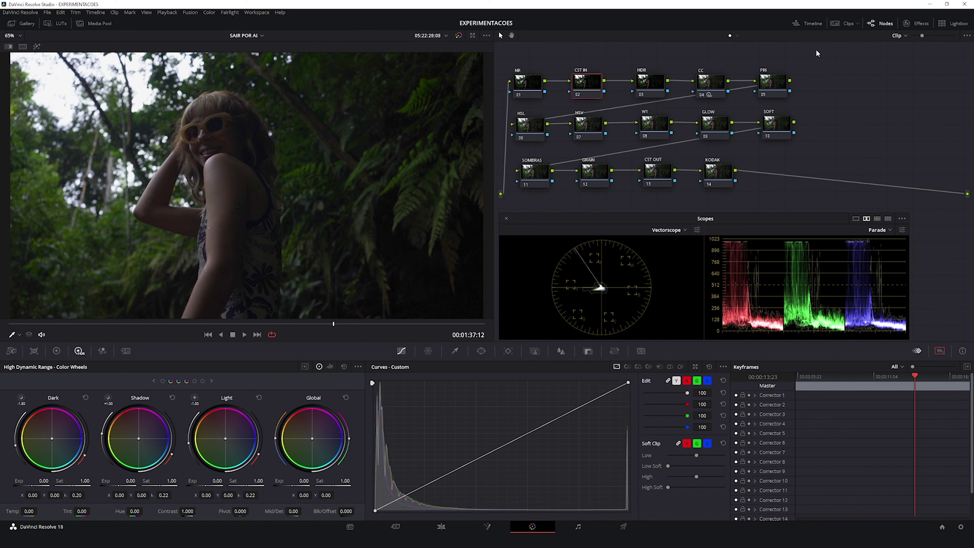
left_click(913, 23)
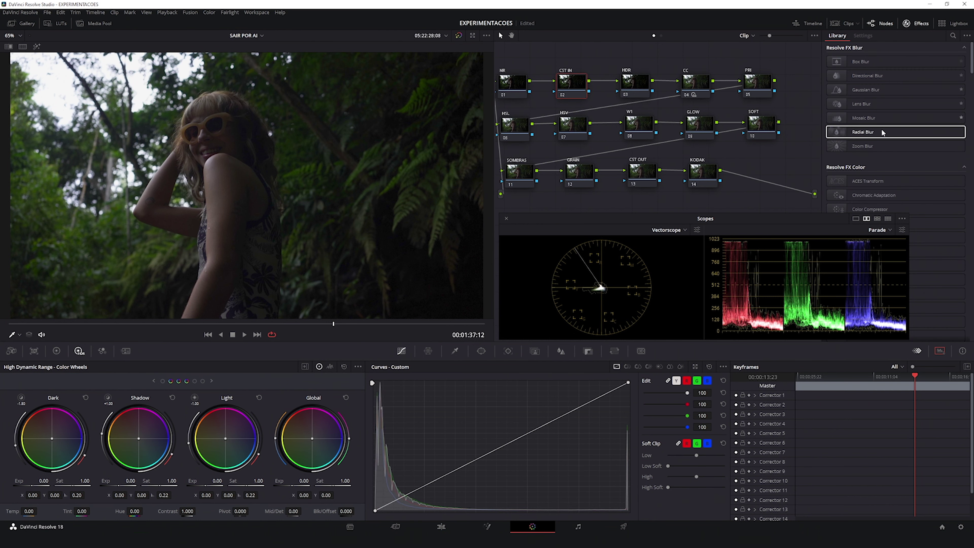
scroll(871, 139, "down", 2)
left_click_drag(875, 181, 581, 81)
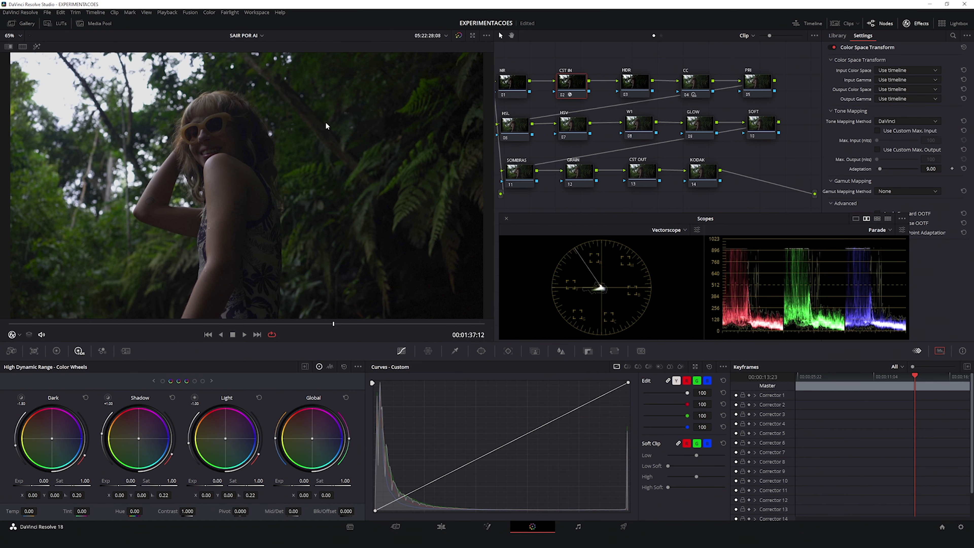
Set the CST IN transform's input color space to Rec.709 and input gamma to Gamma 2.4.
left_click(894, 70)
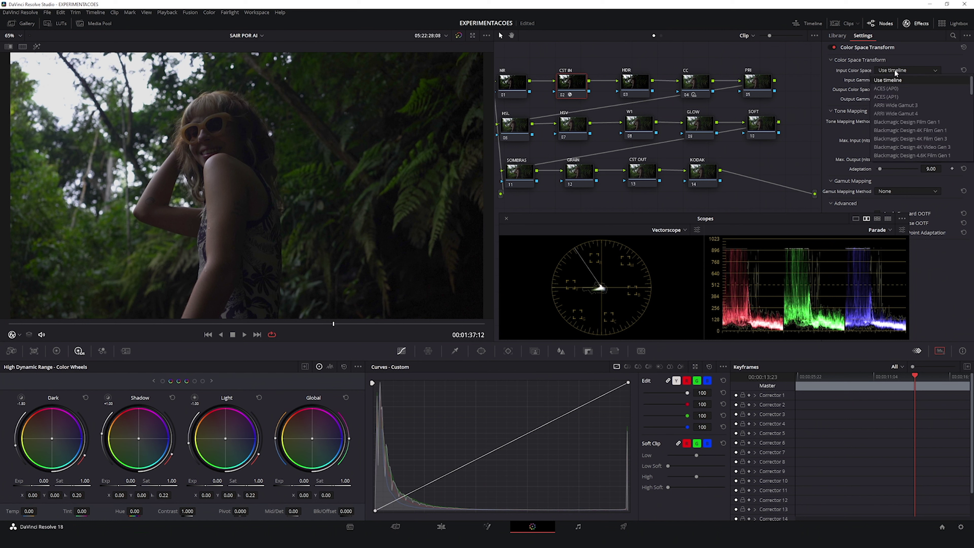
scroll(899, 120, "down", 5)
left_click(887, 120)
left_click(889, 78)
scroll(907, 104, "down", 8)
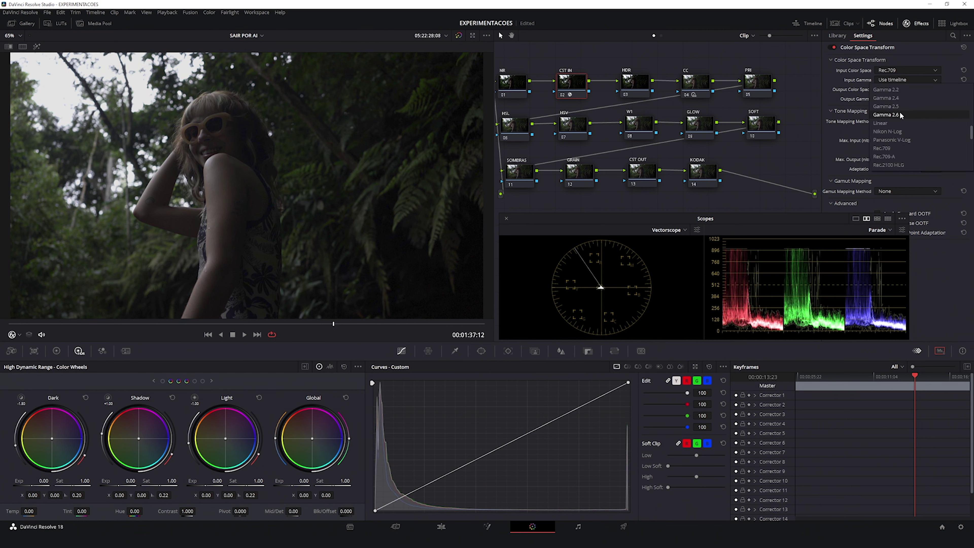
left_click(886, 98)
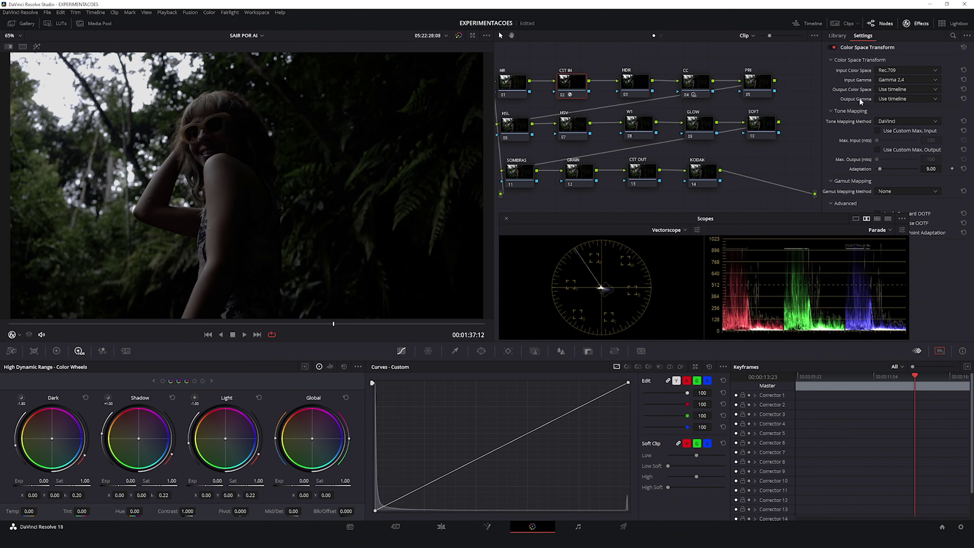
Set the CST IN transform's output color space to DaVinci Wide Gamut and output gamma to DaVinci Intermediate.
left_click(898, 90)
scroll(900, 122, "down", 5)
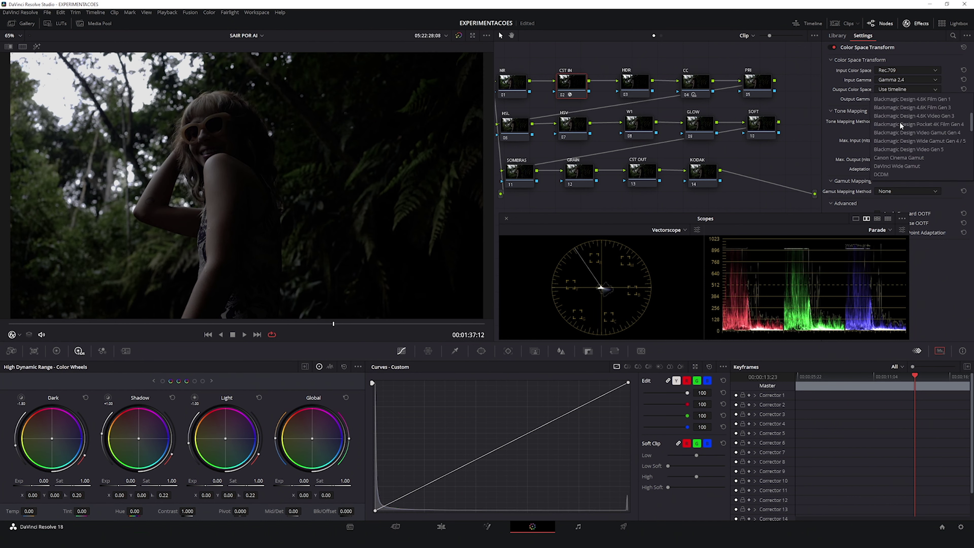
scroll(900, 124, "down", 5)
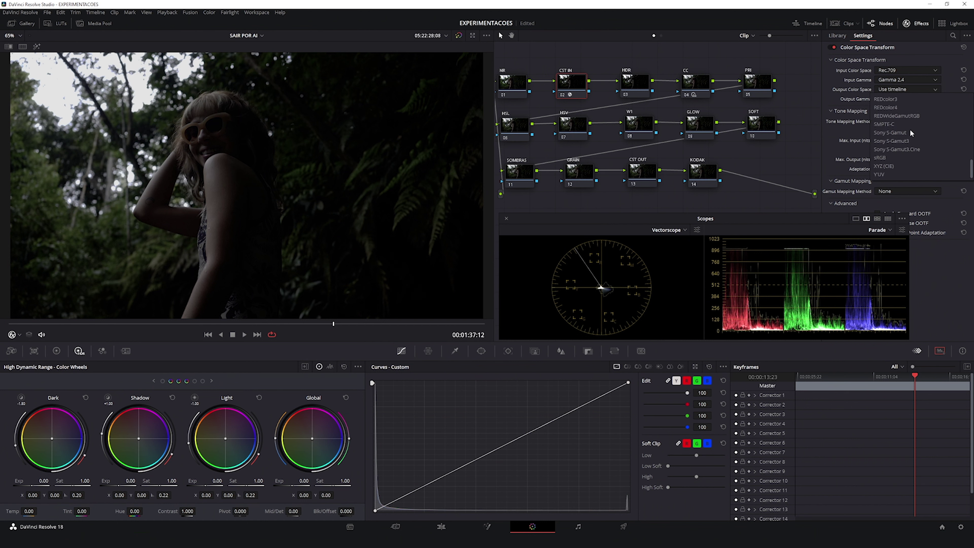
scroll(911, 131, "up", 5)
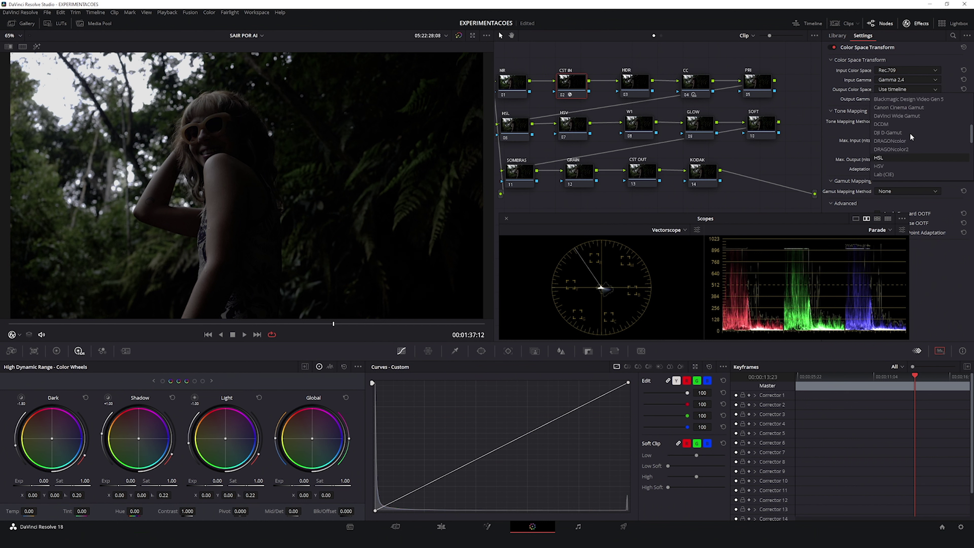
scroll(909, 132, "up", 3)
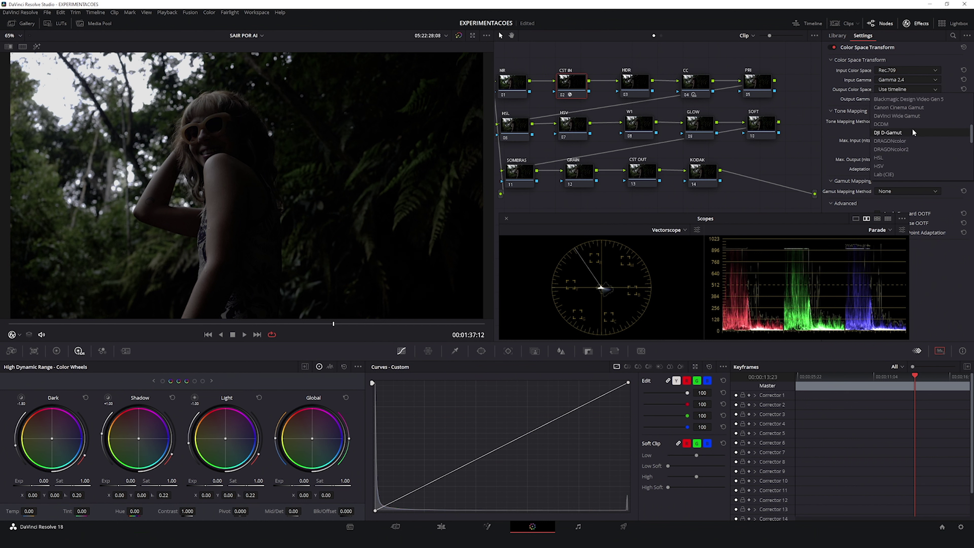
left_click(898, 115)
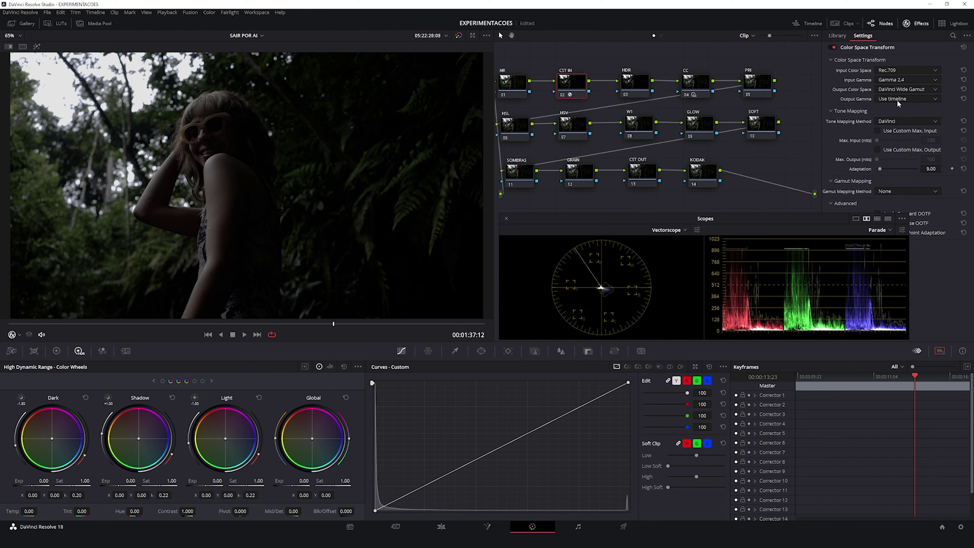
left_click(888, 99)
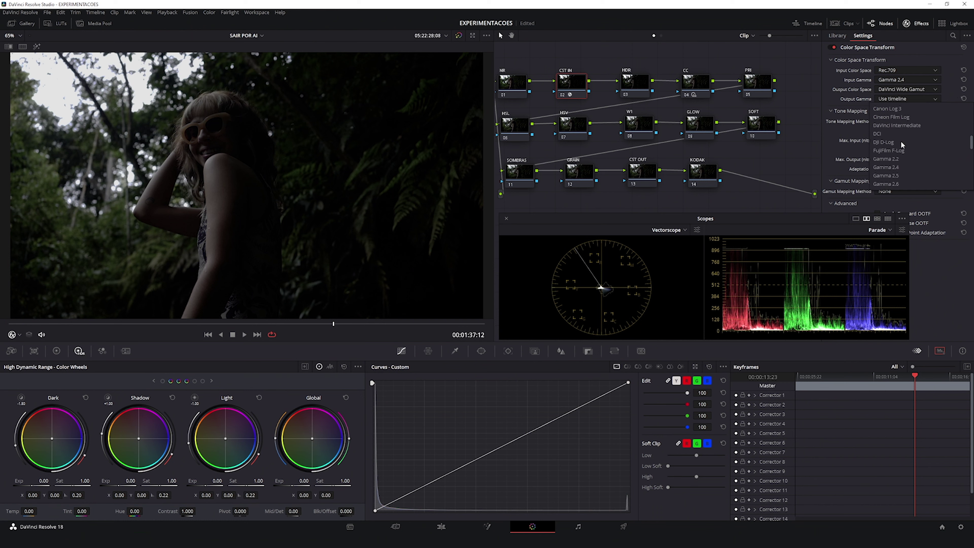
left_click(906, 124)
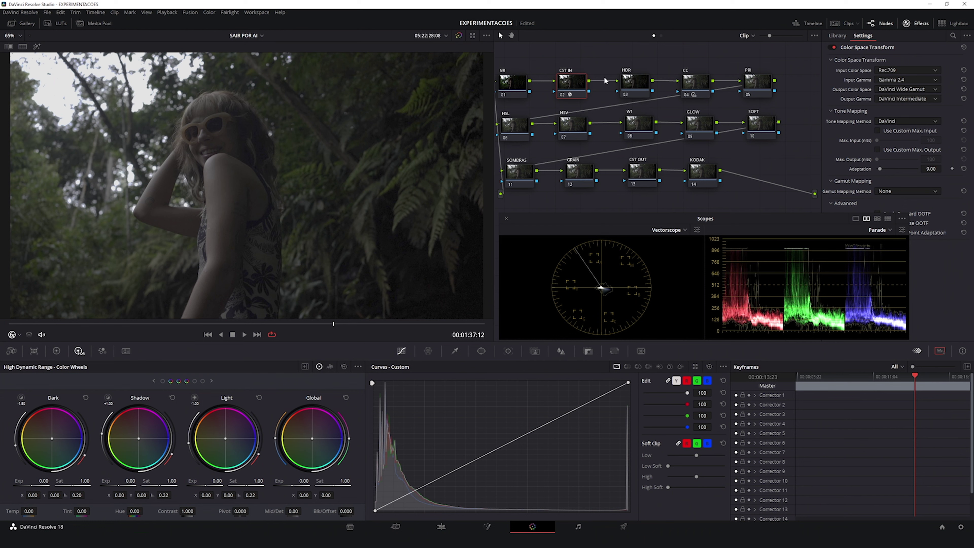
Apply Color Space Transform to the CST OUT node, with input color space DaVinci Wide Gamut and input gamma DaVinci Intermediate.
left_click(642, 172)
left_click_drag(836, 179, 641, 173)
left_click(895, 71)
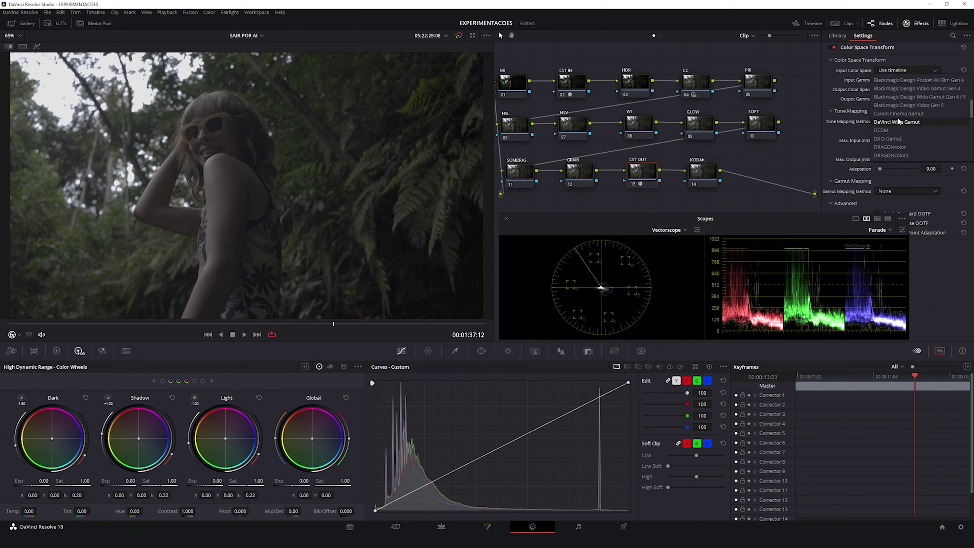
left_click(893, 96)
left_click(883, 79)
scroll(895, 110, "down", 5)
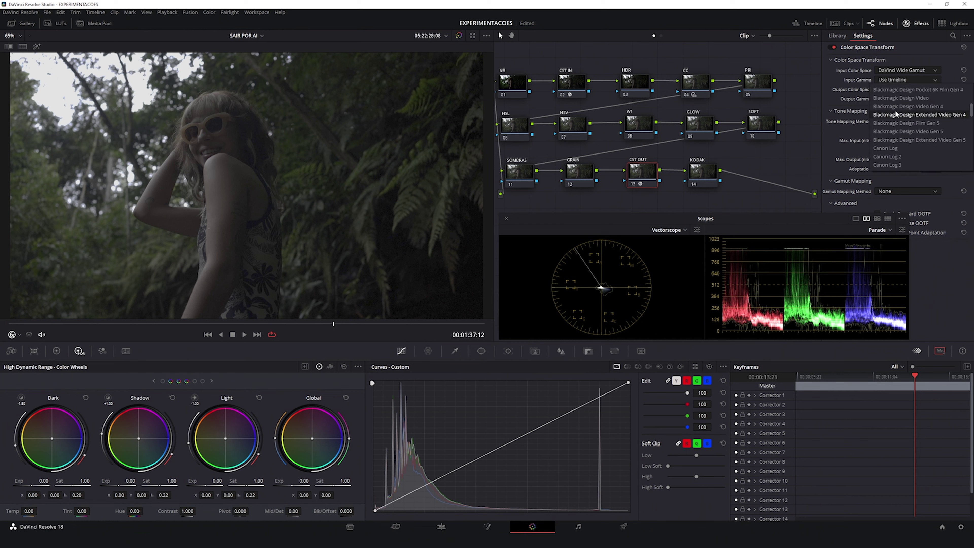
left_click(903, 131)
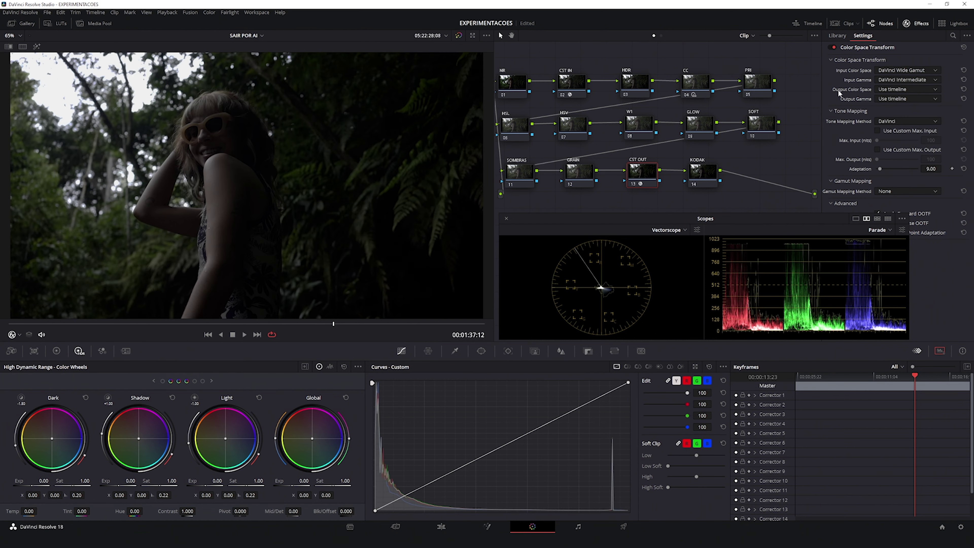
Set the CST OUT transform's output color space to Rec.709 and output gamma to Cineon Film Log.
left_click(889, 88)
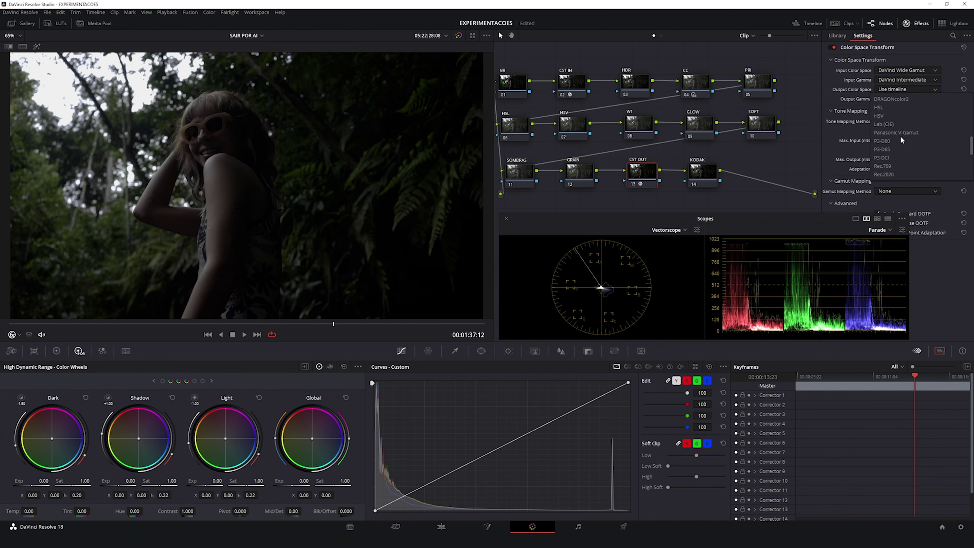
left_click(889, 165)
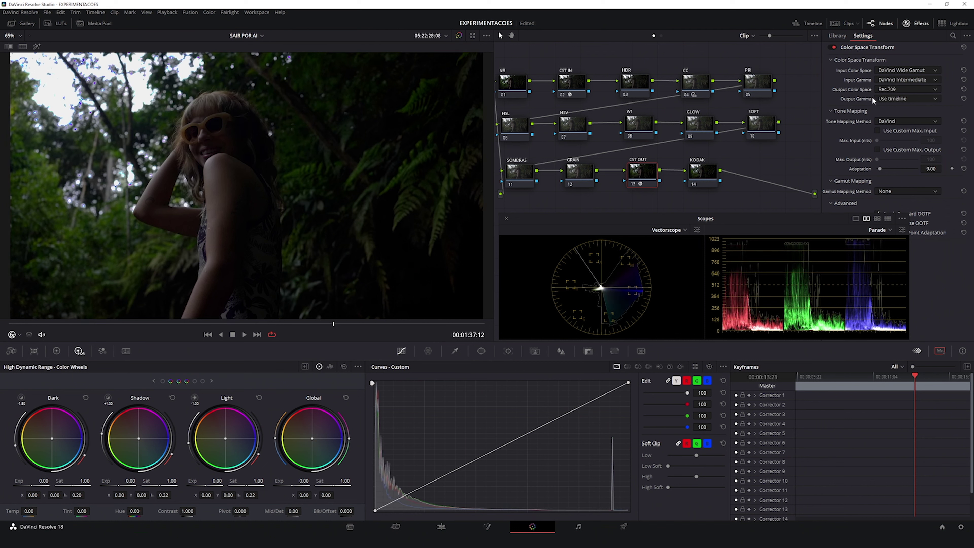
left_click(893, 98)
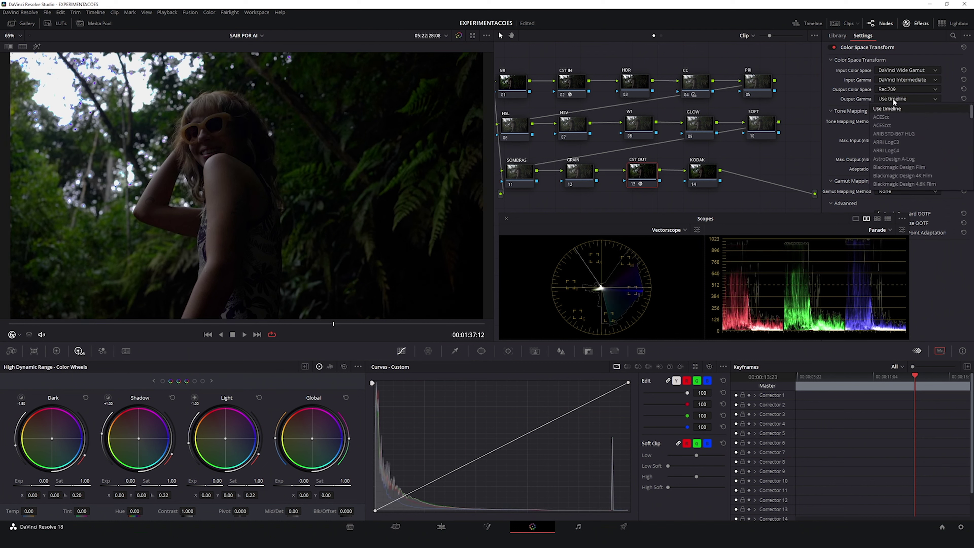
scroll(899, 145, "down", 5)
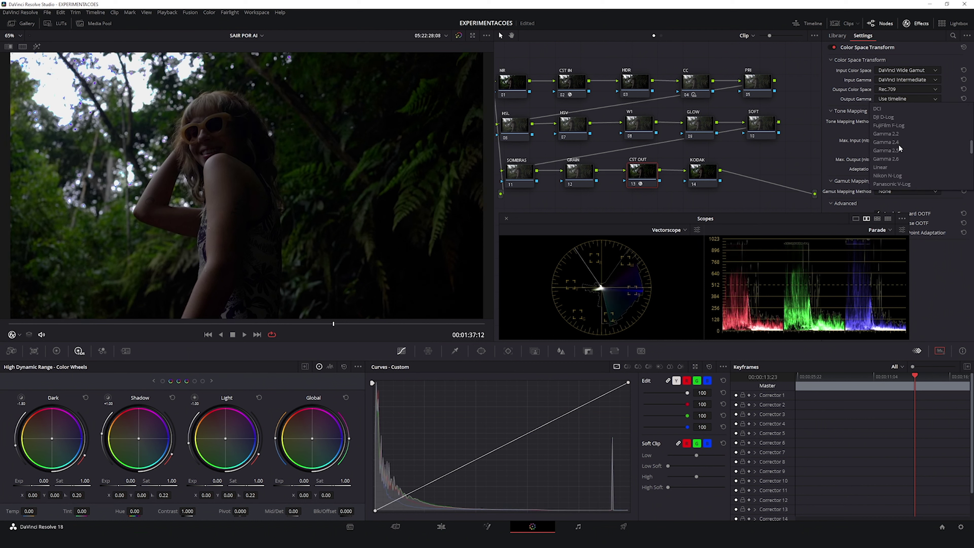
scroll(899, 143, "up", 3)
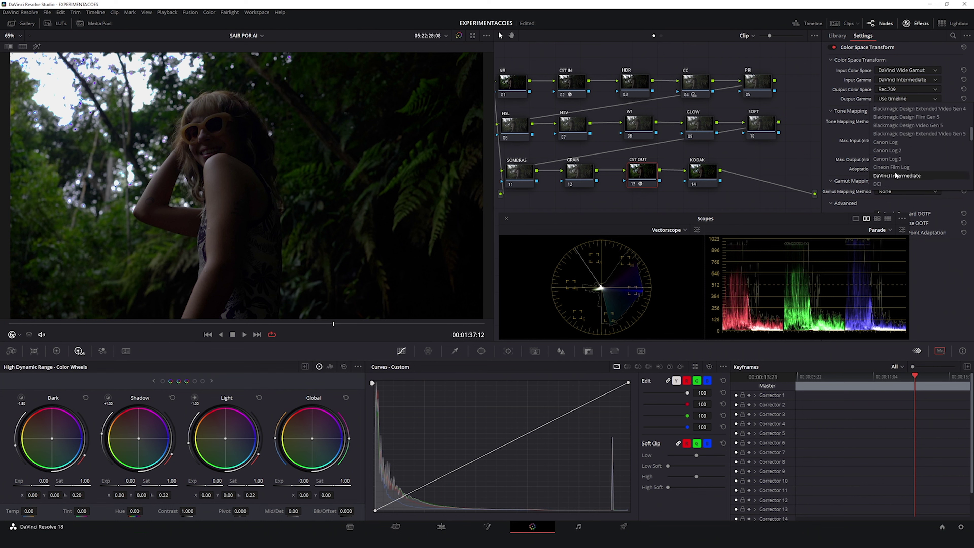
left_click(904, 170)
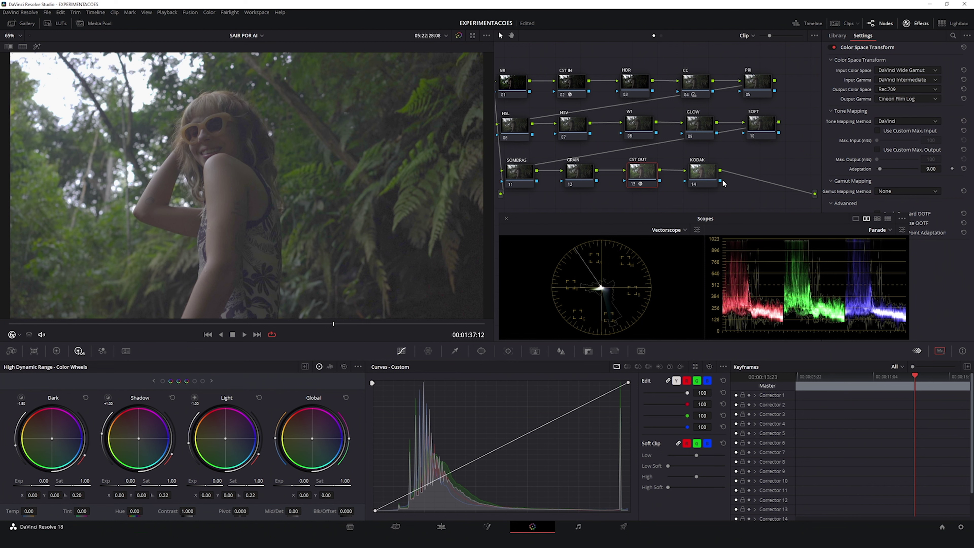
Disable the CST IN, CC and CST OUT nodes to return to the uncorrected image.
left_click(694, 175)
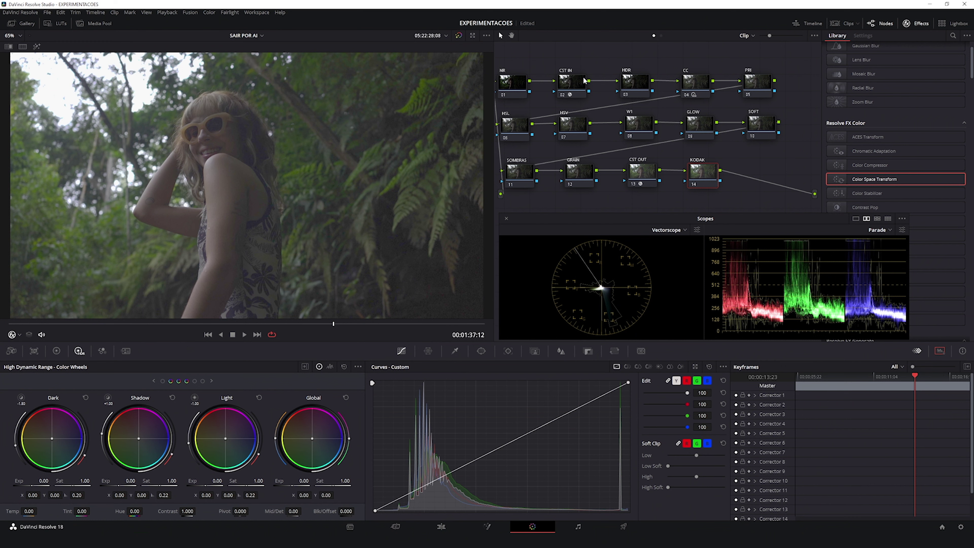
left_click(570, 87)
key("ctrl+d")
left_click(685, 86)
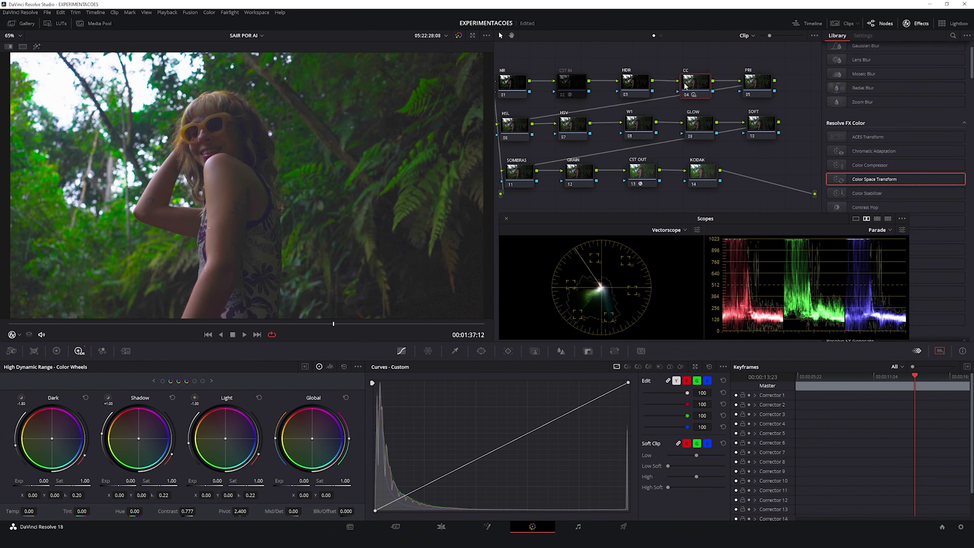
key("ctrl+d")
left_click(641, 172)
key("ctrl+d")
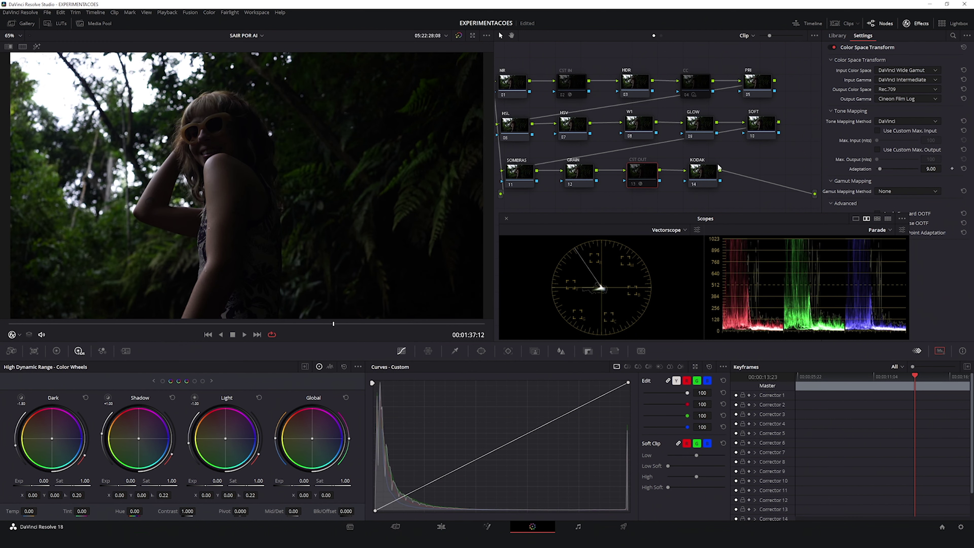
Apply the Rec709 Kodak 2383 D60 LUT from the Film Looks folder to the KODAK node and close the LUT browser.
left_click(717, 168)
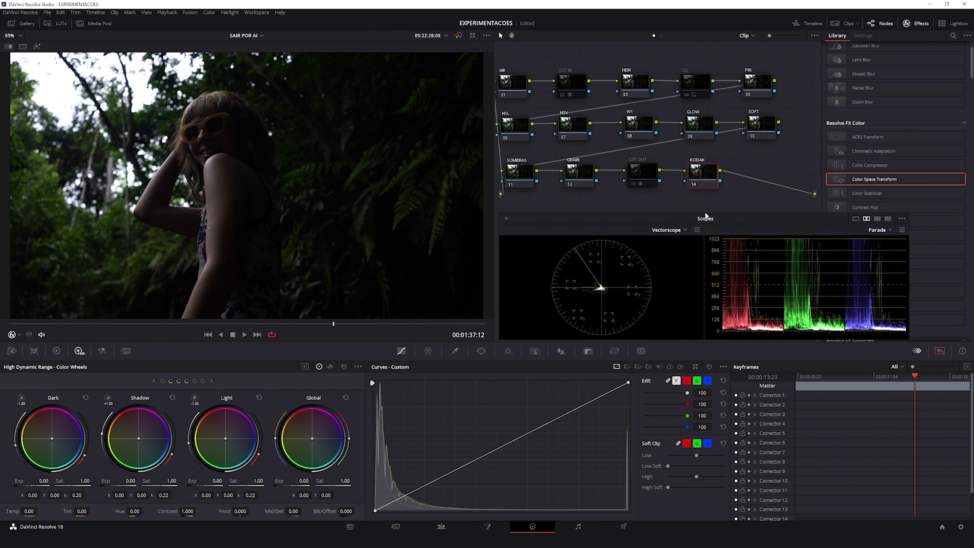
left_click(62, 23)
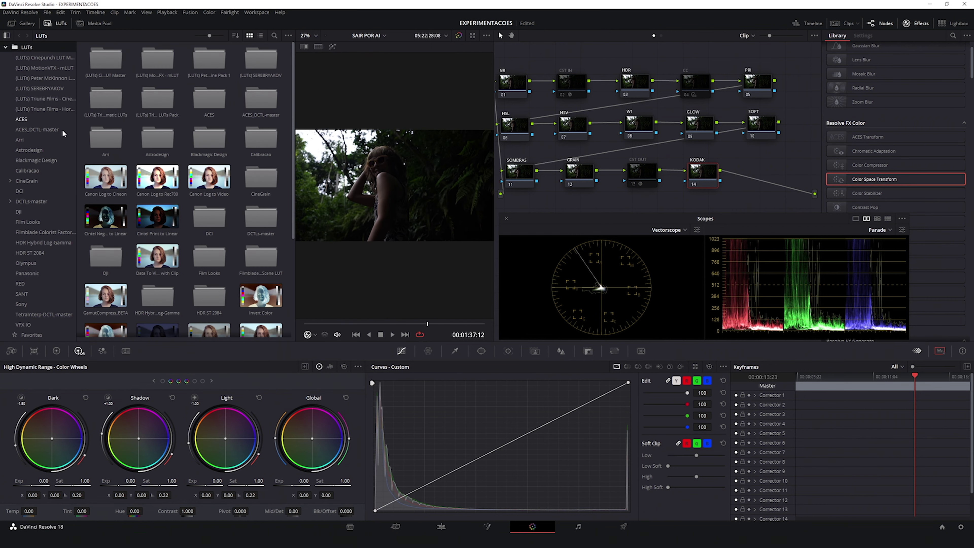
left_click(42, 222)
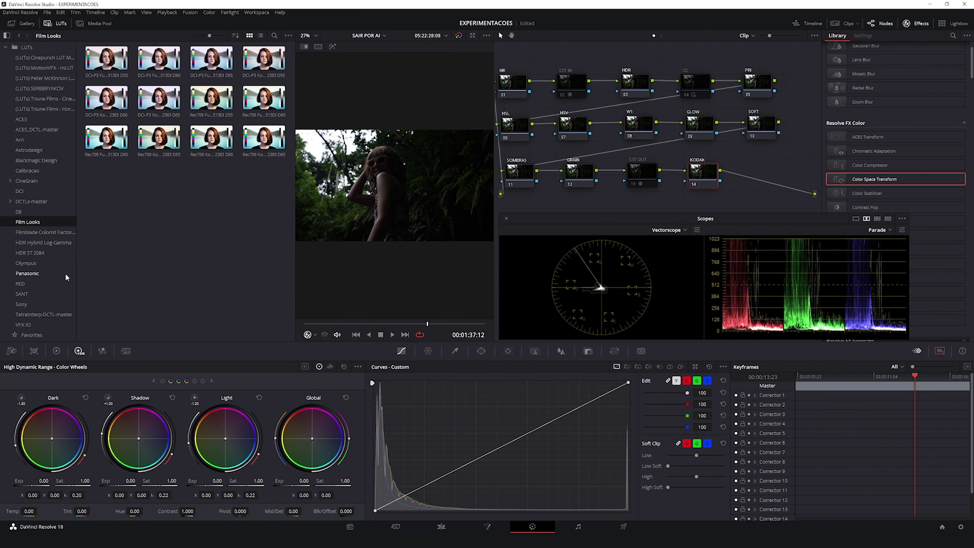
left_click(260, 36)
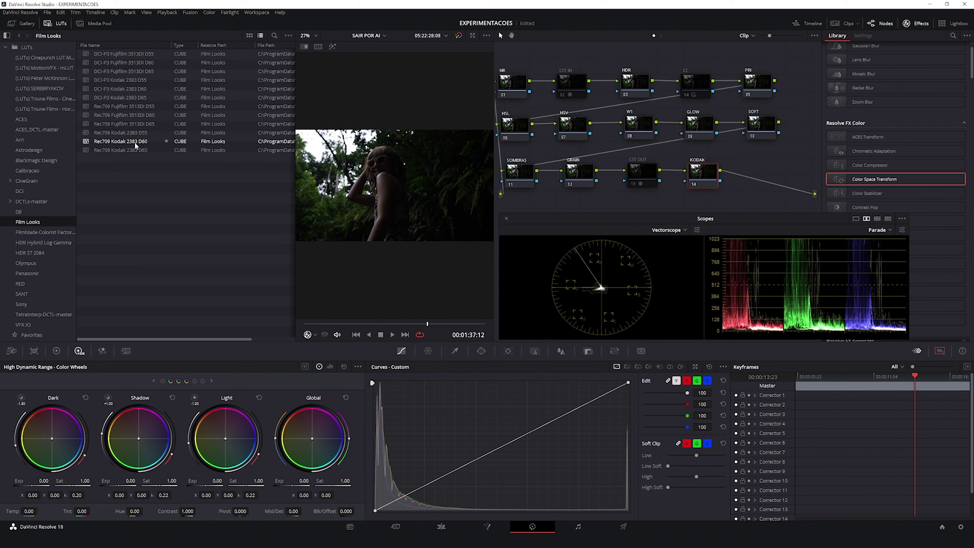
left_click_drag(135, 141, 703, 172)
left_click(60, 23)
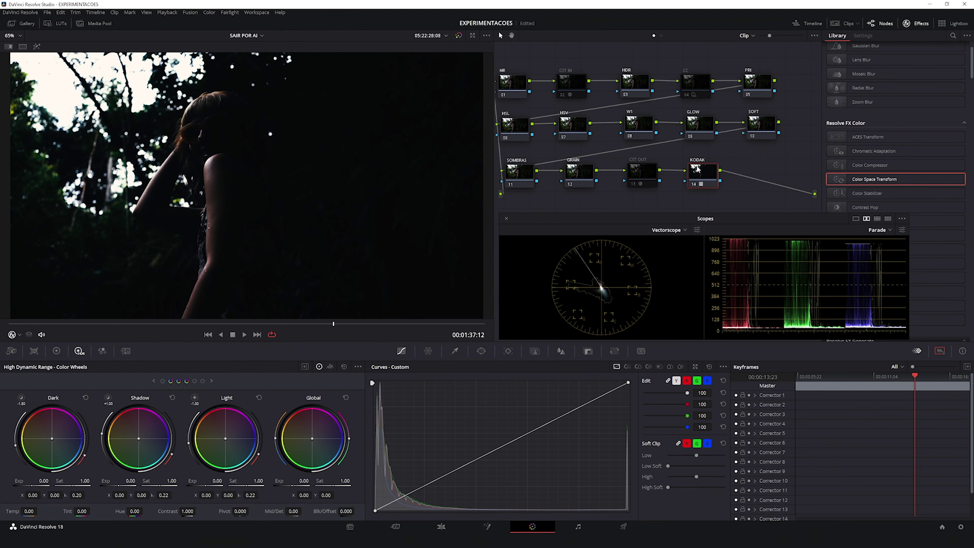
Toggle the KODAK node off and on repeatedly to compare the LUT's effect, leaving the node disabled.
key("ctrl+d")
key("ctrl+d")
key("ctrl+d")
key("ctrl+d")
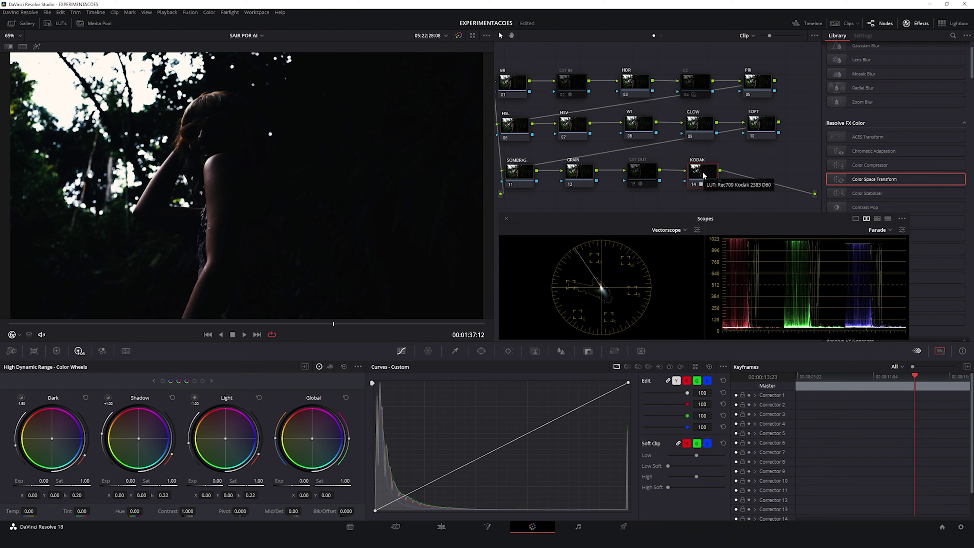
key("ctrl+d")
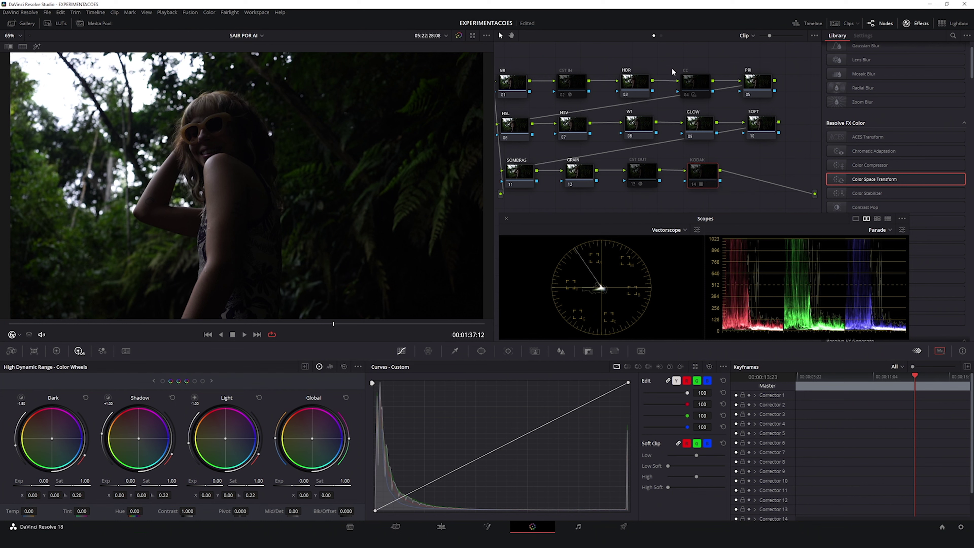
Re-enable the CC, CST IN, CST OUT and KODAK nodes one after another.
left_click(698, 84)
key("ctrl+d")
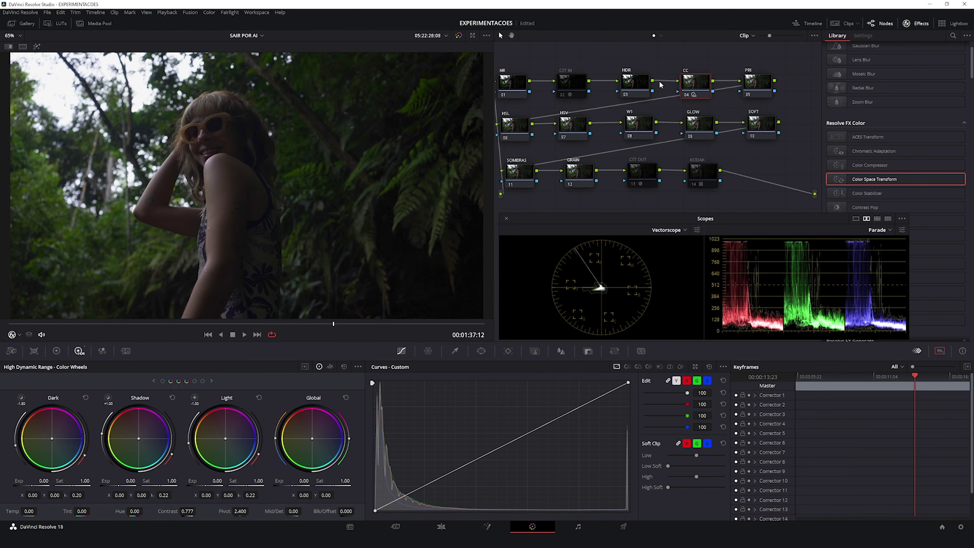
left_click(574, 86)
key("ctrl+d")
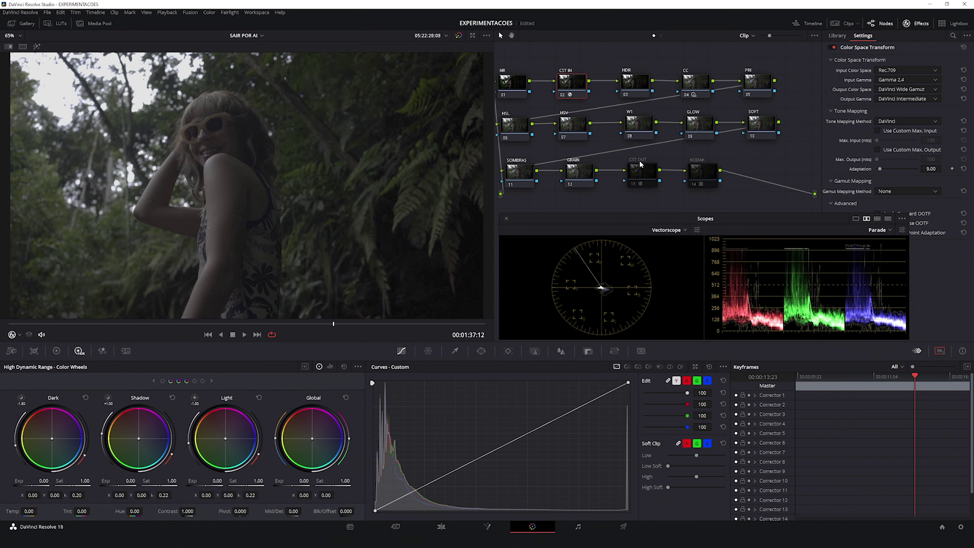
key("ctrl+d")
key("ctrl+d")
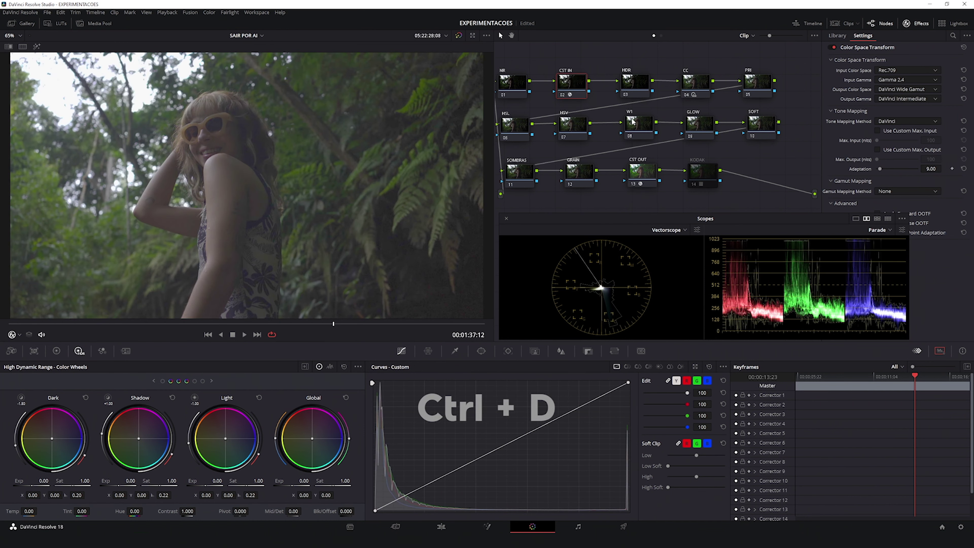
left_click(641, 171)
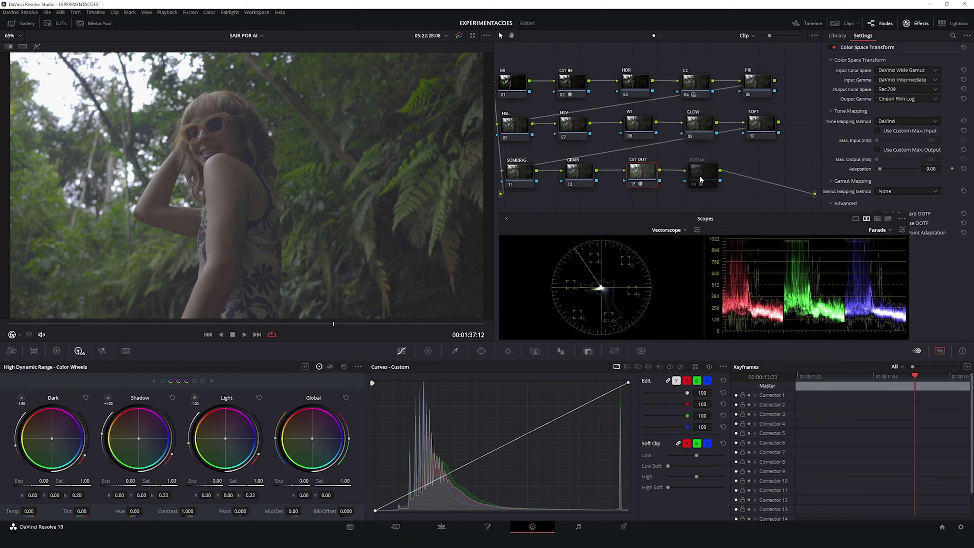
mouse_move(706, 176)
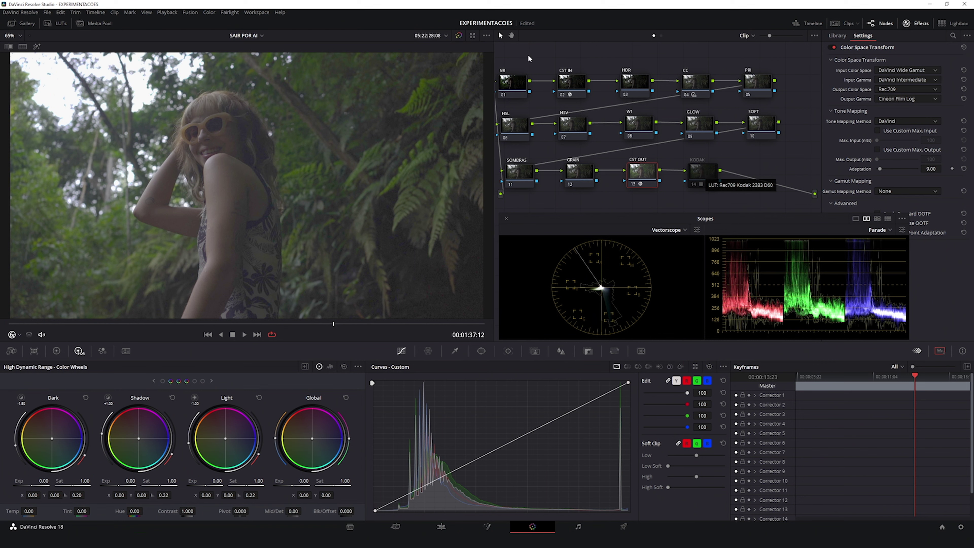
left_click(707, 172)
key("ctrl+d")
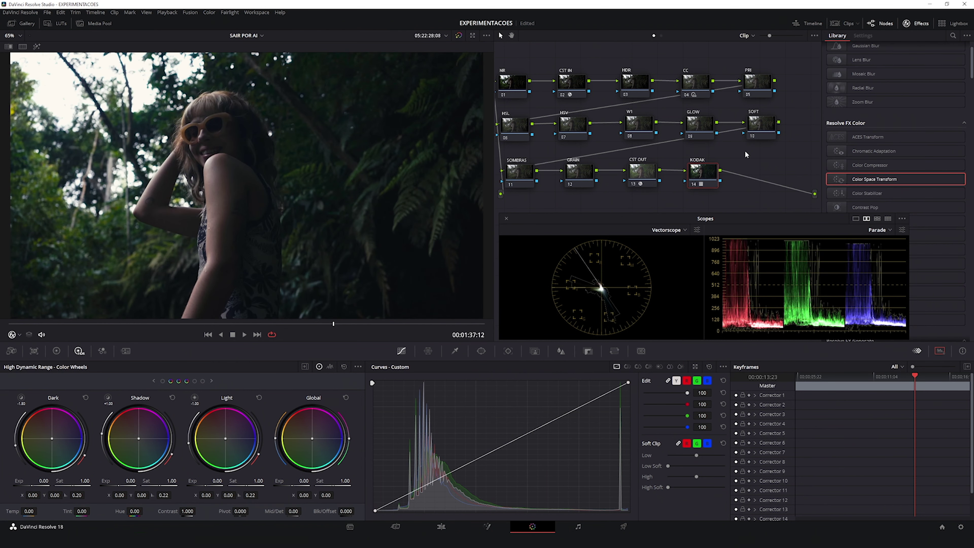
Toggle the CST IN and CST OUT nodes together to compare the Kodak look without and with the transforms, and inspect KODAK and CC.
left_click(571, 81)
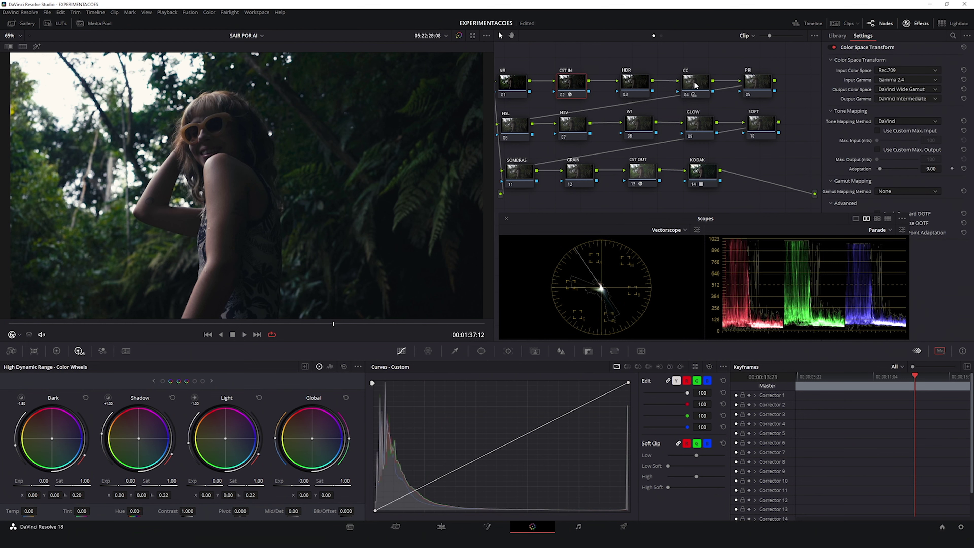
left_click(643, 175, "shift")
key("ctrl+d")
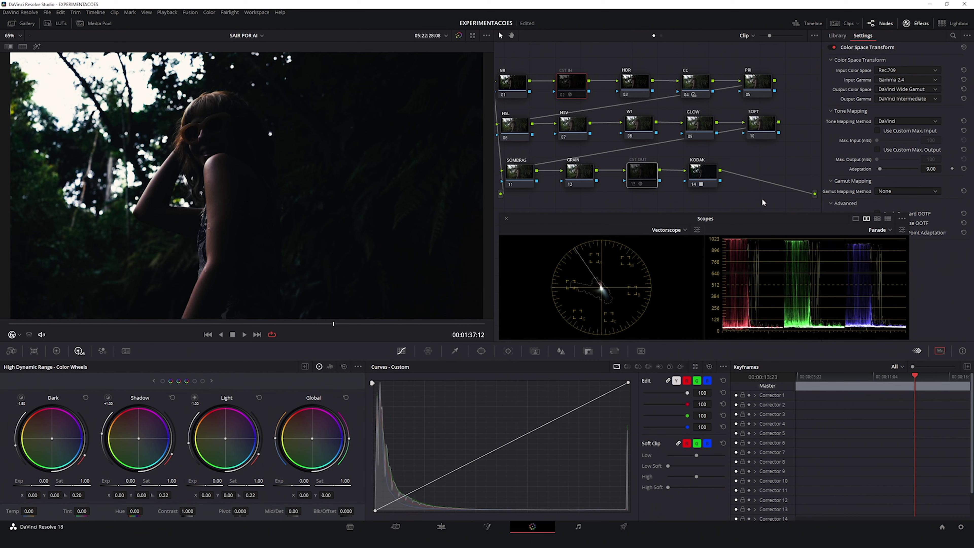
key("ctrl+d")
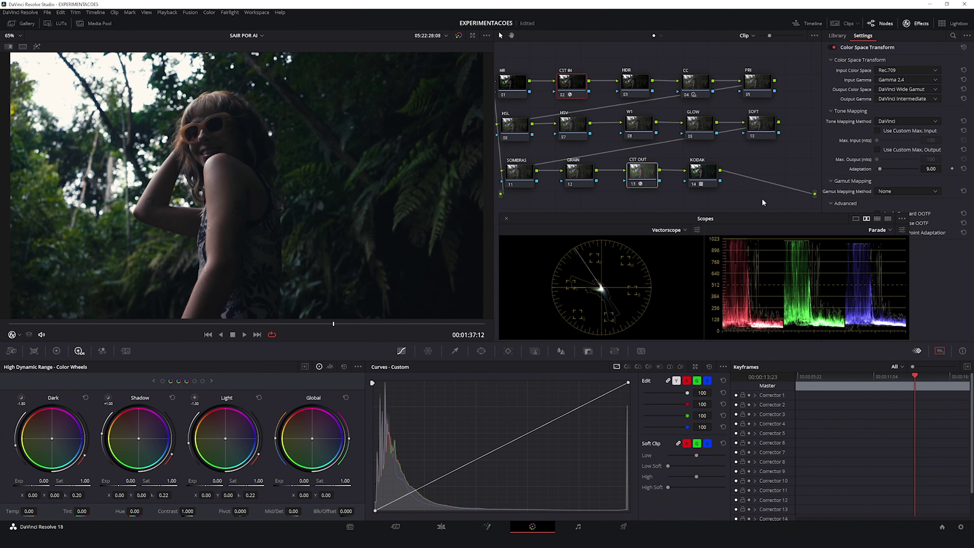
left_click(705, 174)
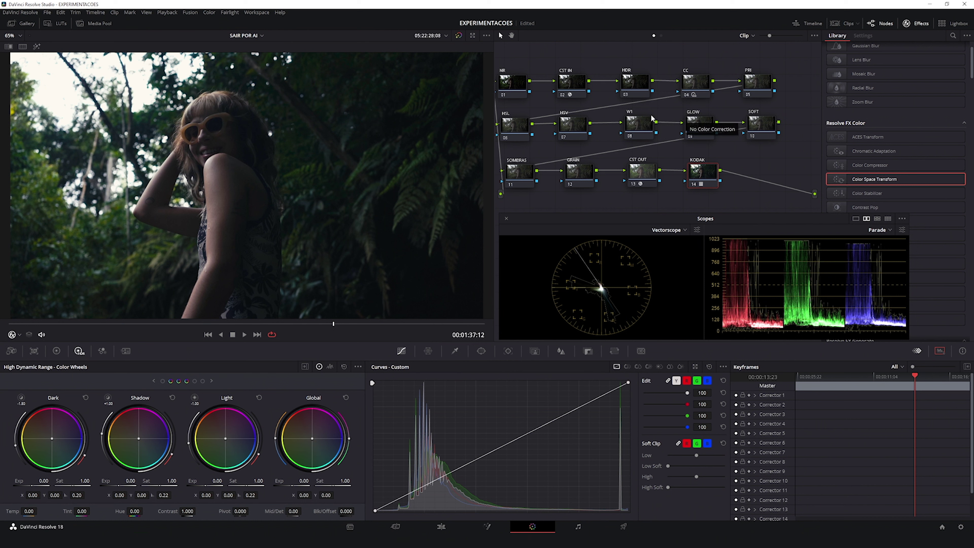
left_click(698, 84)
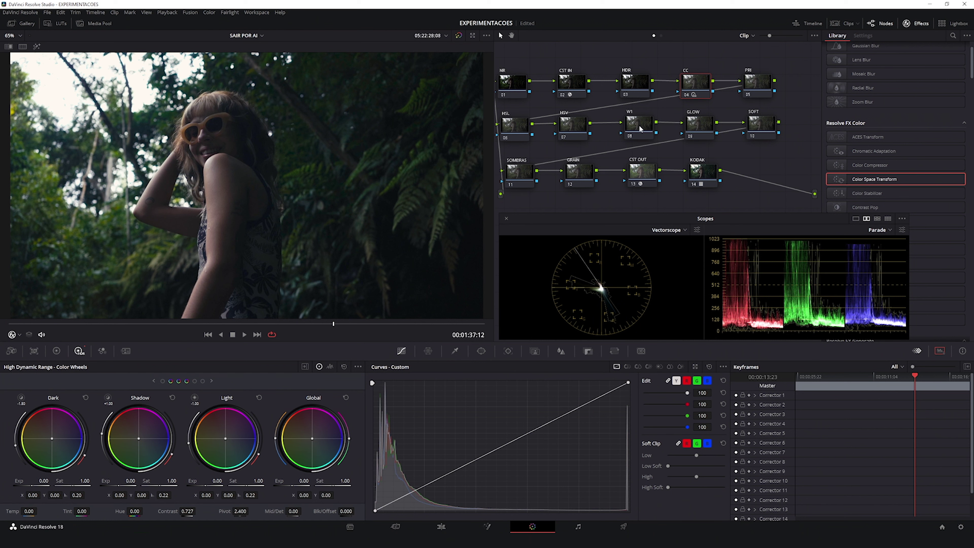
Enable custom maximum input and output in the CST OUT node's tone mapping, with maximum input at 10000 nits, moving the scopes window clear.
left_click(646, 169)
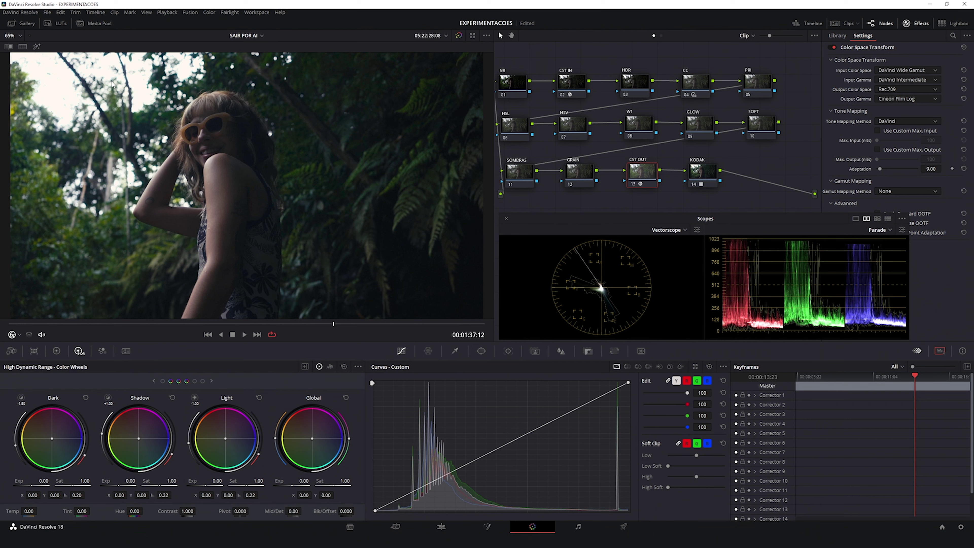
left_click_drag(720, 210, 714, 244)
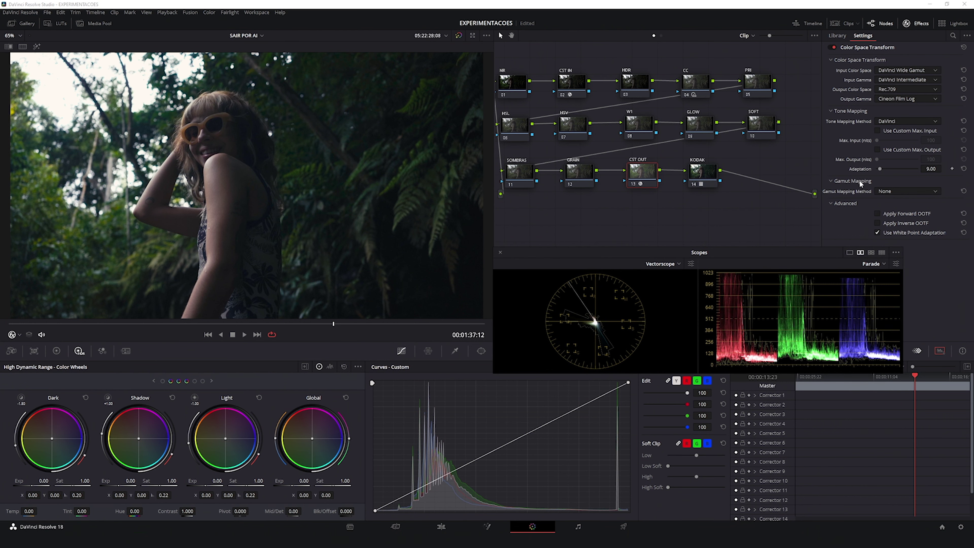
left_click(895, 131)
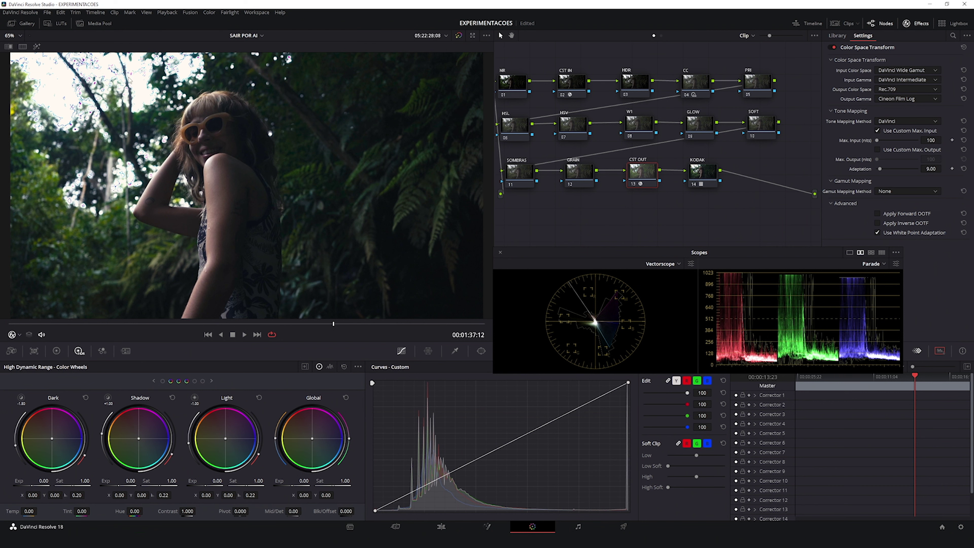
left_click(935, 140)
type("1000")
key("Return")
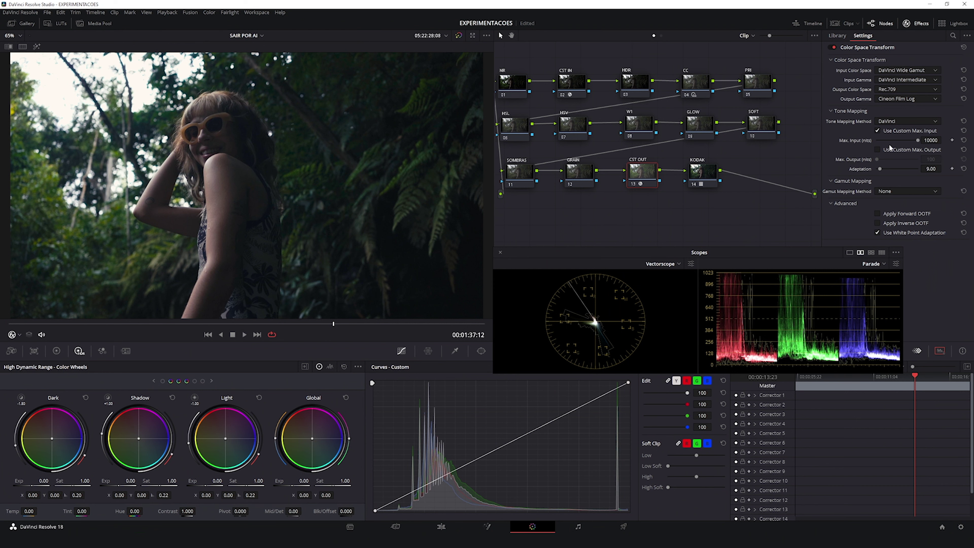
left_click(877, 149)
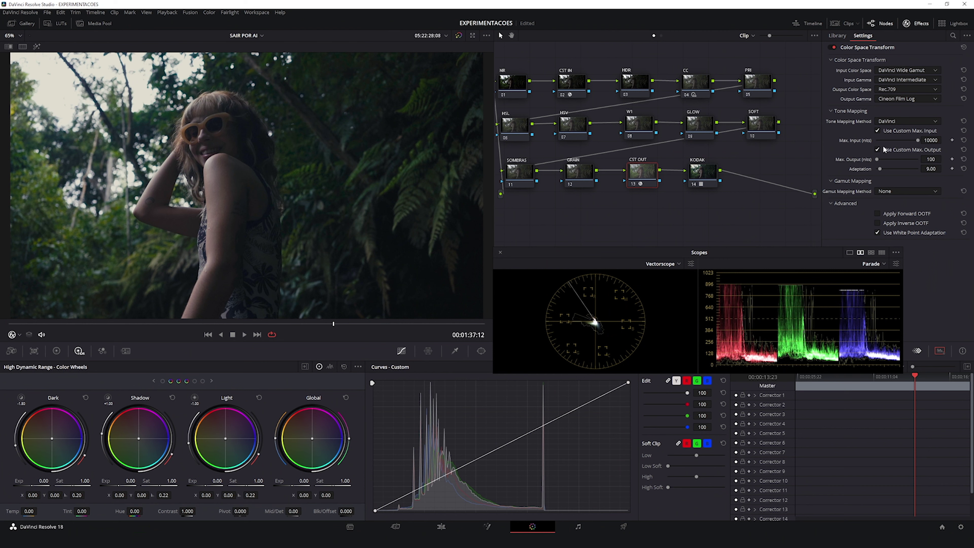
Toggle the CST OUT node's custom maximum output off and on, and try maximum outputs of 685 and 134 nits, resetting after each.
left_click(877, 150)
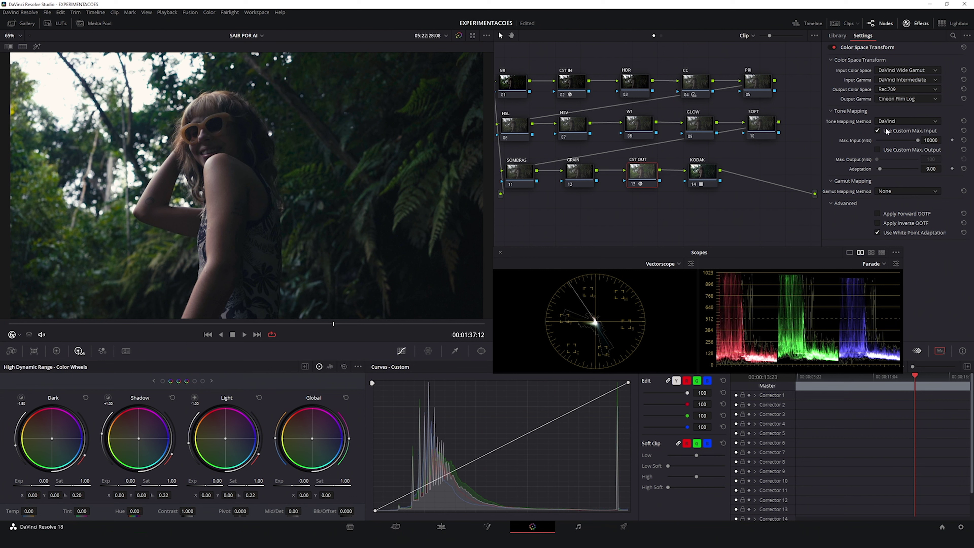
left_click(878, 150)
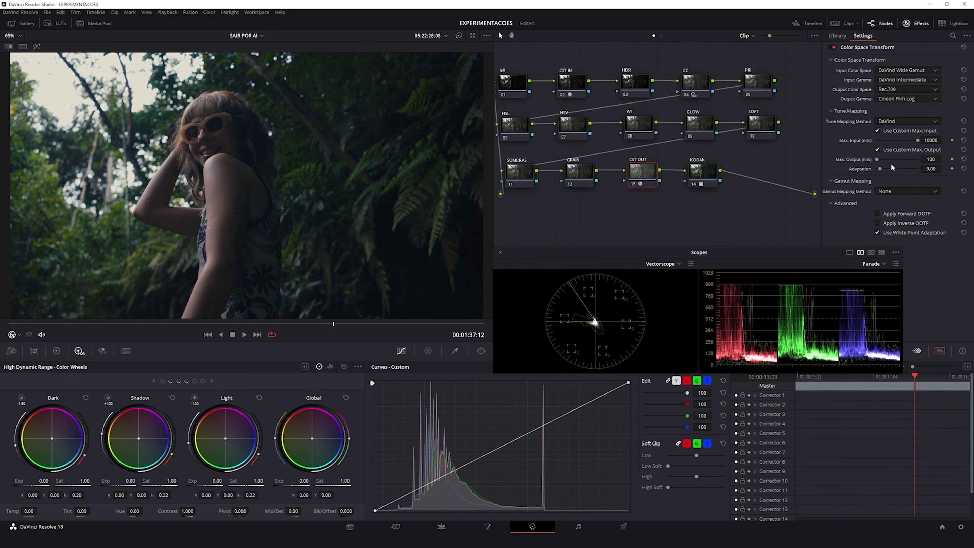
left_click_drag(878, 160, 878, 169)
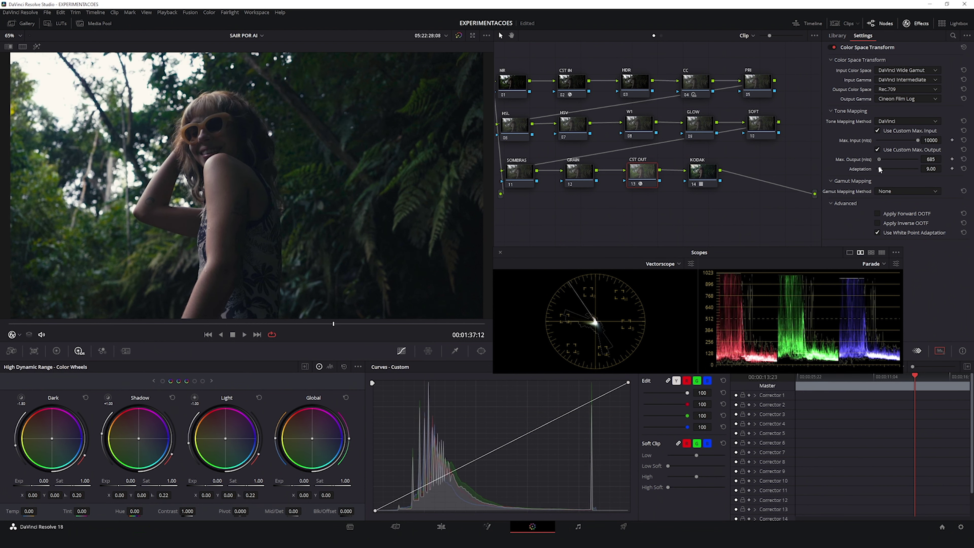
left_click(964, 159)
left_click_drag(931, 159, 937, 159)
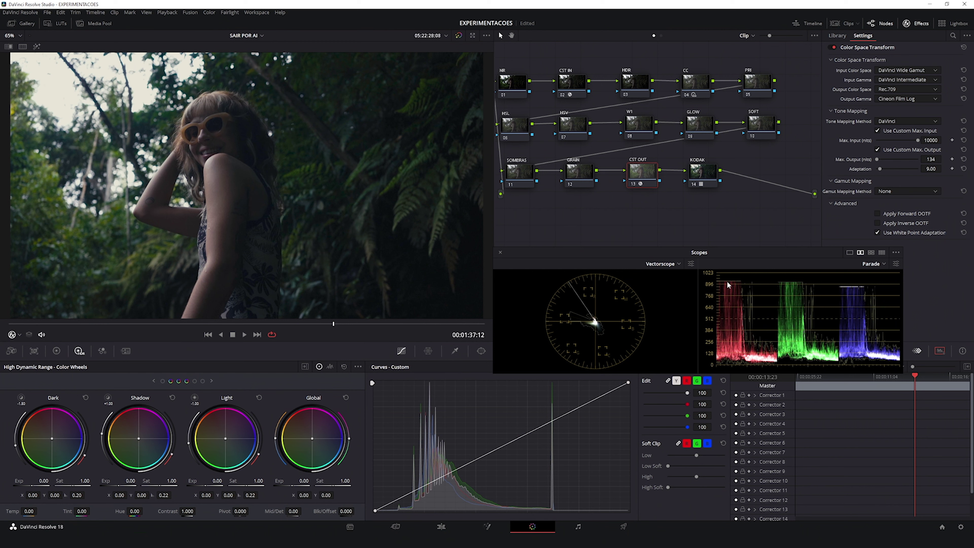
left_click(964, 159)
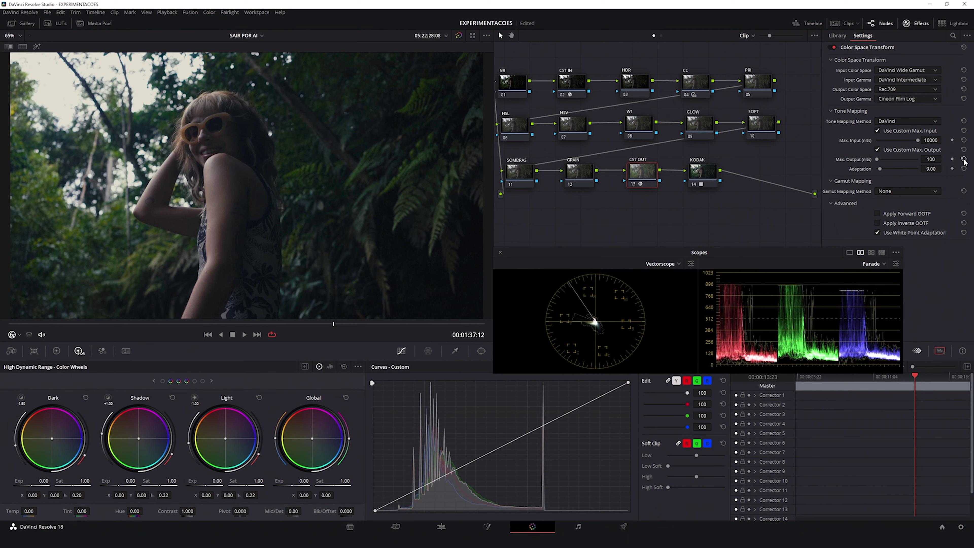
left_click(877, 150)
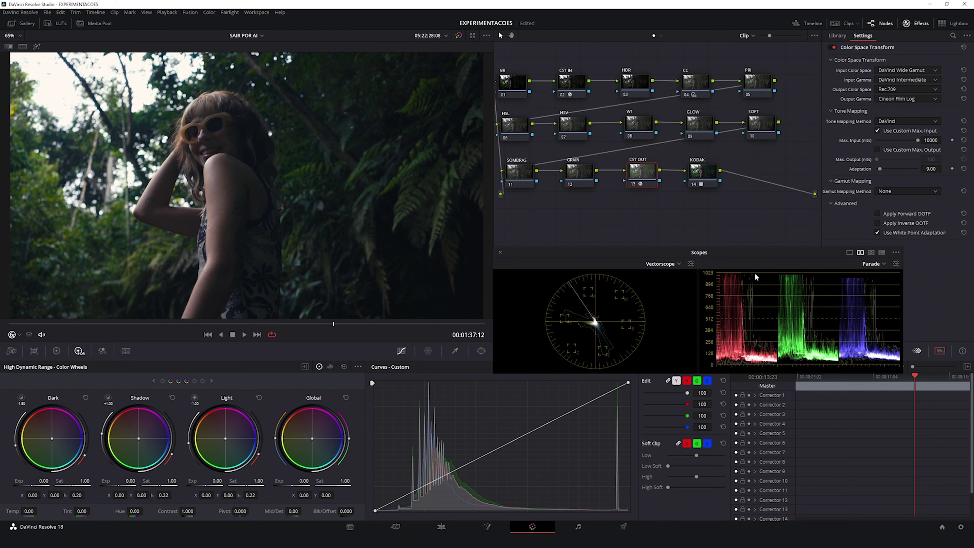
left_click(878, 149)
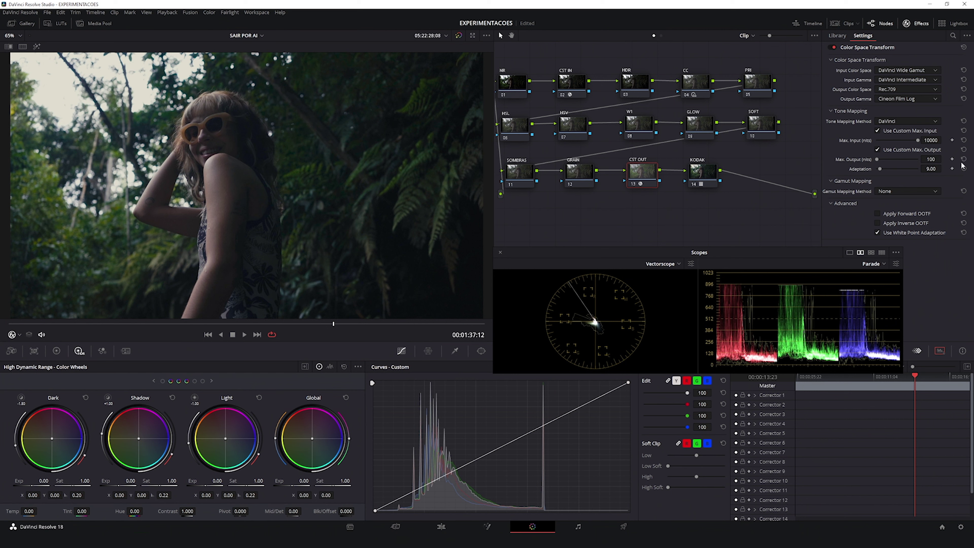
Set the CST OUT node's maximum output to 119 nits and its gamut mapping method to Saturation Compression, and close the effect settings.
left_click_drag(931, 159, 949, 159)
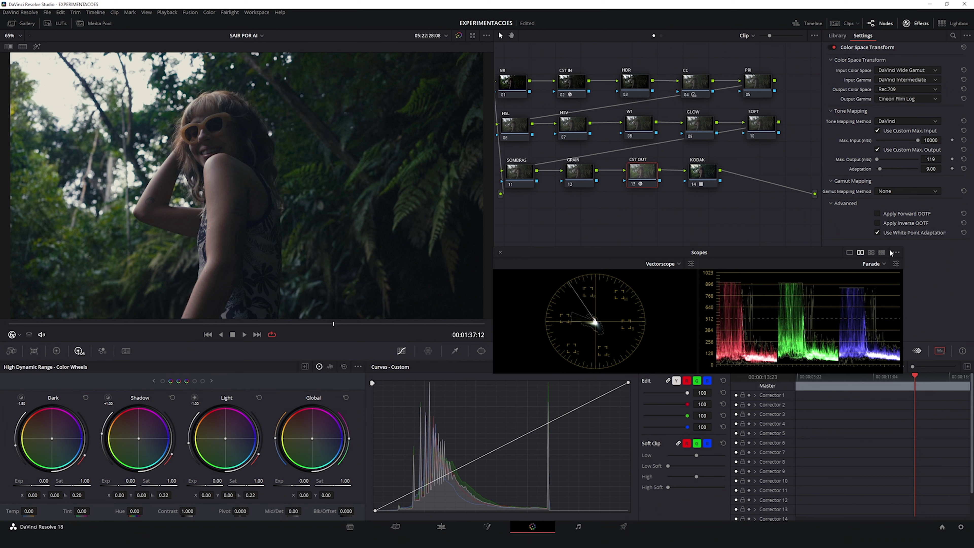
left_click(889, 194)
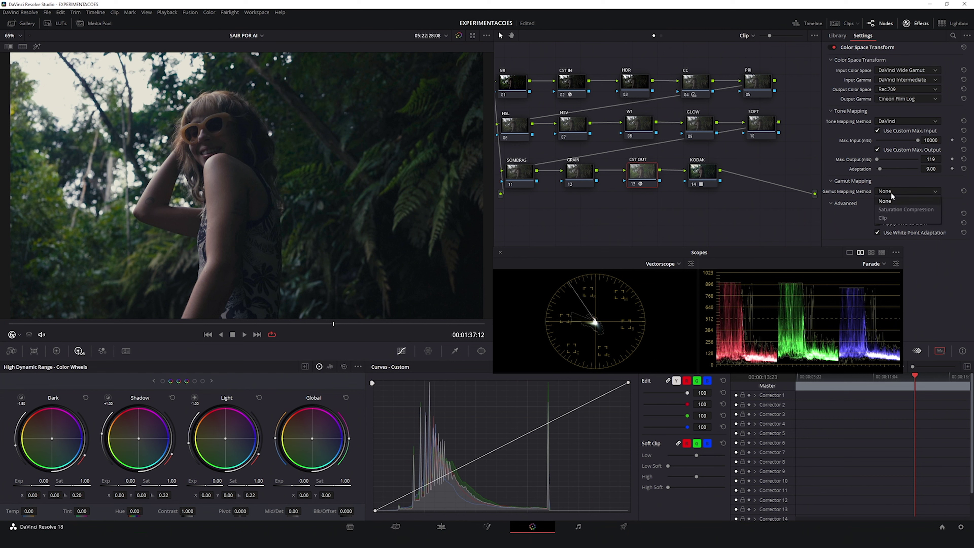
left_click(906, 211)
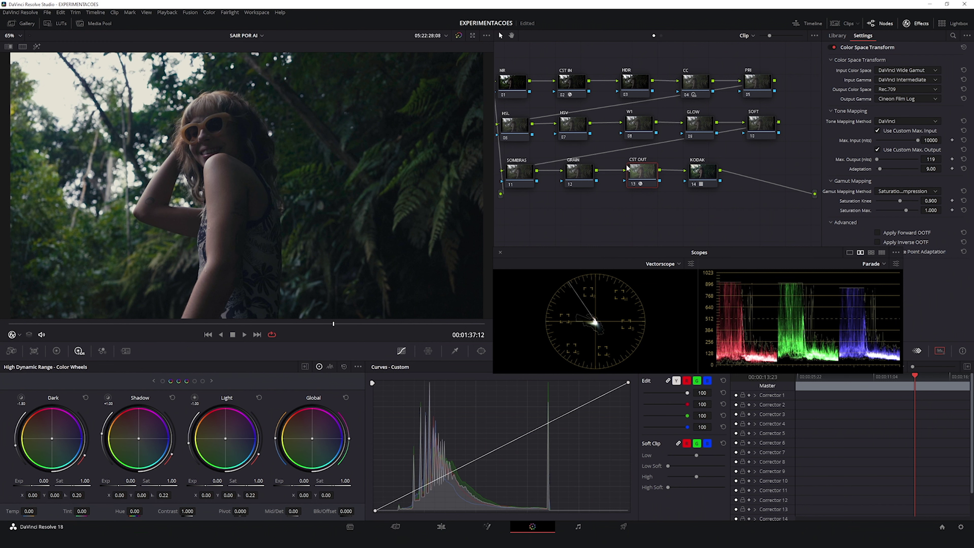
left_click(917, 22)
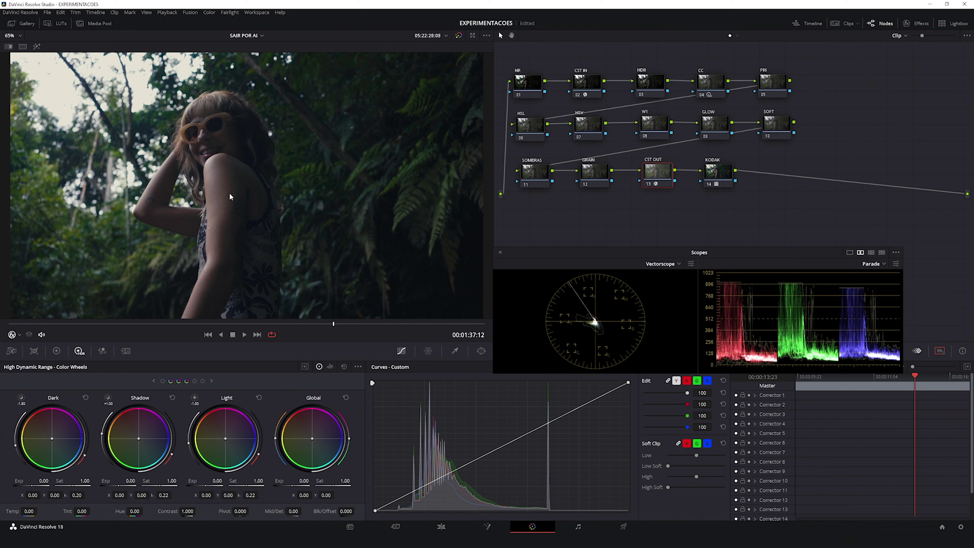
Try a saturation of 78.20 in the CST OUT node's primary color wheels and reset it.
left_click(56, 350)
left_click_drag(230, 512, 240, 511)
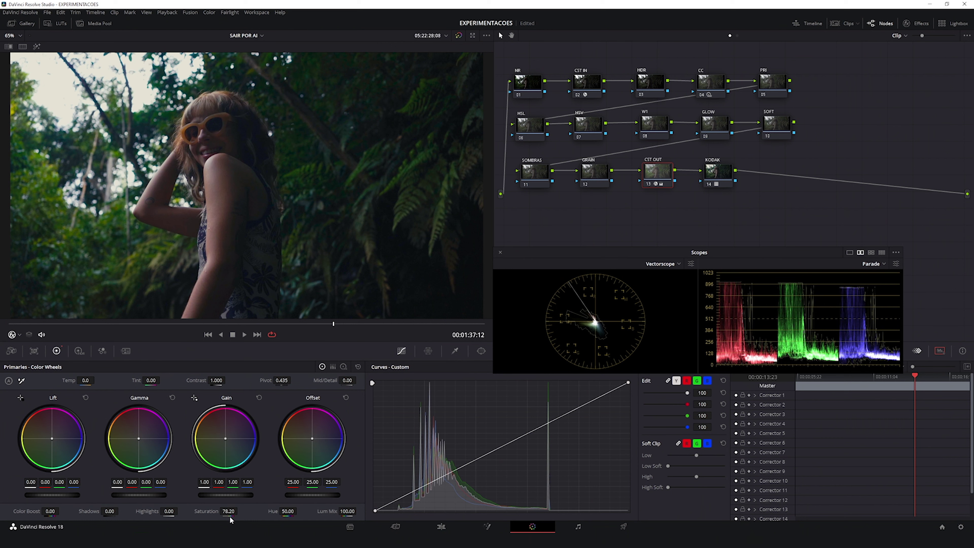
double_click(213, 511)
Try a saturation of 100 on the HSL node and reset it.
left_click(542, 135)
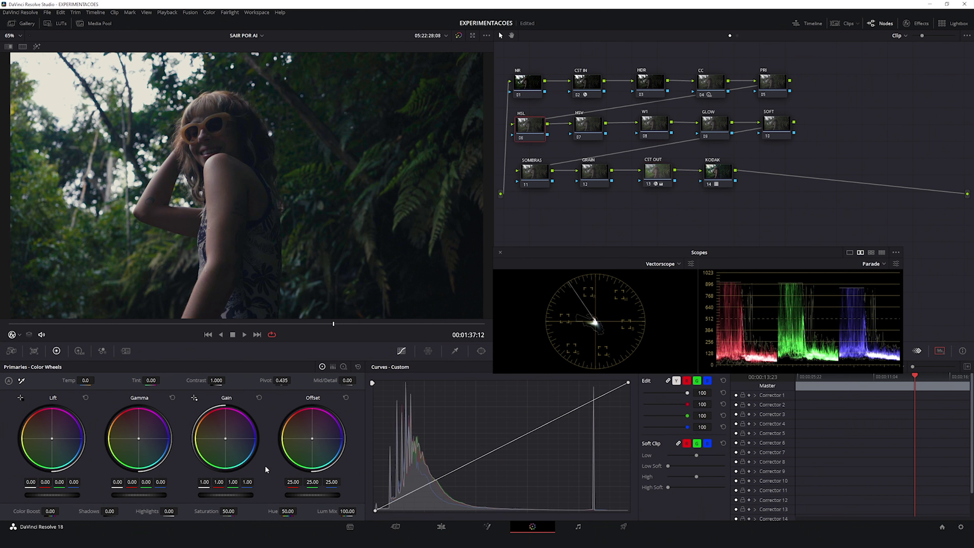
left_click_drag(240, 511, 254, 510)
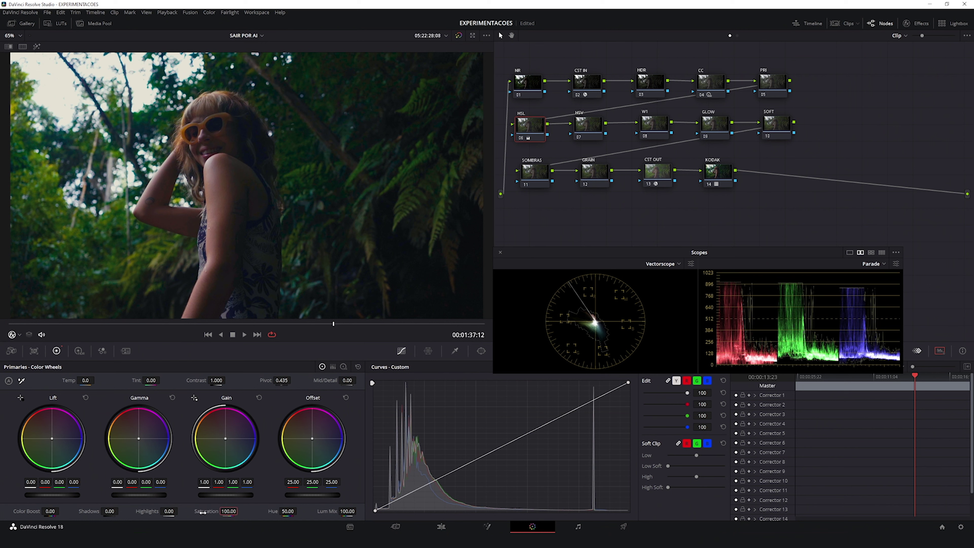
double_click(206, 511)
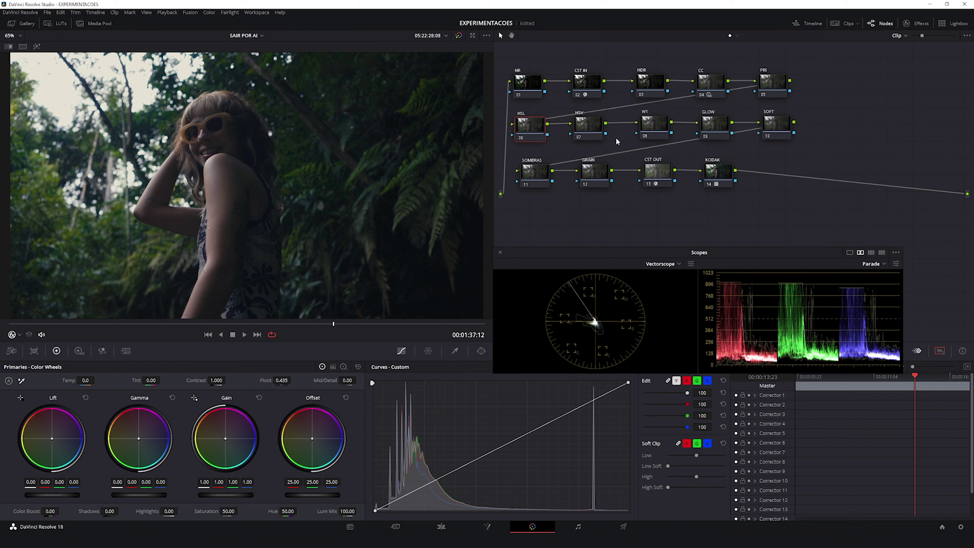
Set the HSL node's color space to HSL and the HSV node's color space to HSV.
right_click(531, 126)
mouse_move(573, 219)
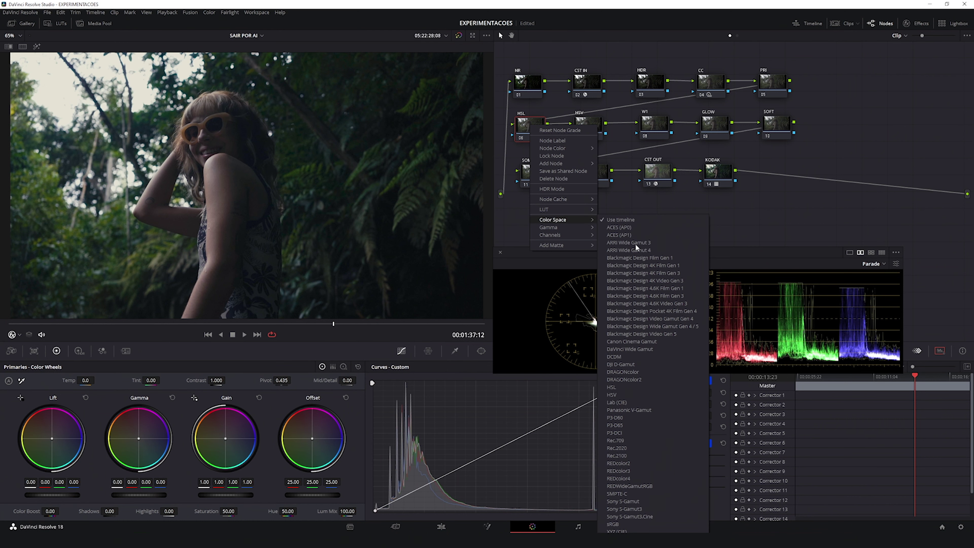
left_click(612, 388)
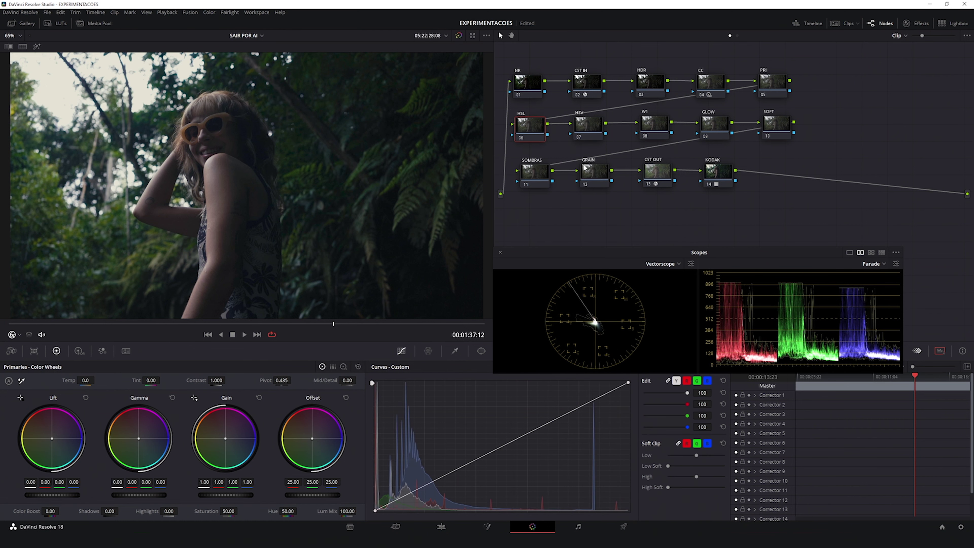
left_click(587, 127)
right_click(587, 127)
mouse_move(624, 219)
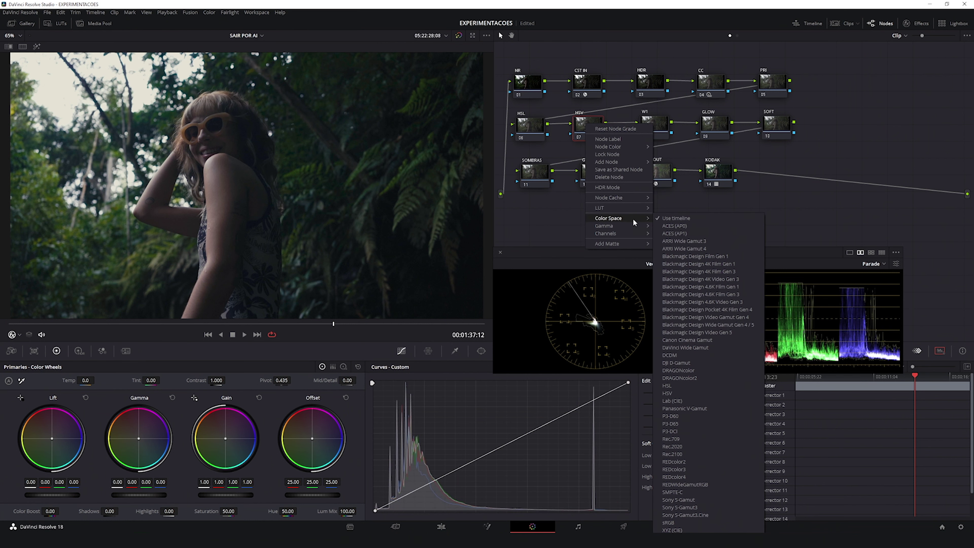
left_click(668, 393)
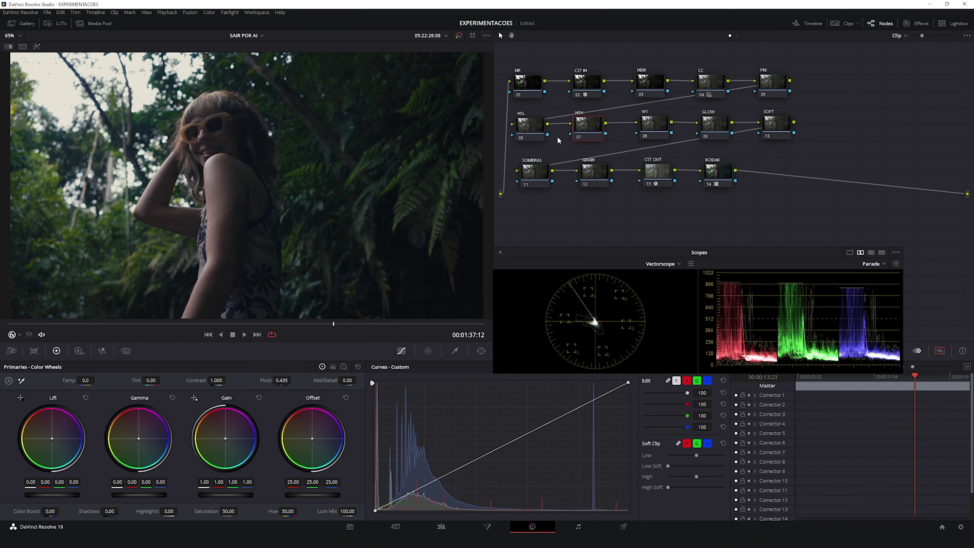
Disable channels 1 and 3 of the HSL node.
left_click(531, 129)
right_click(530, 128)
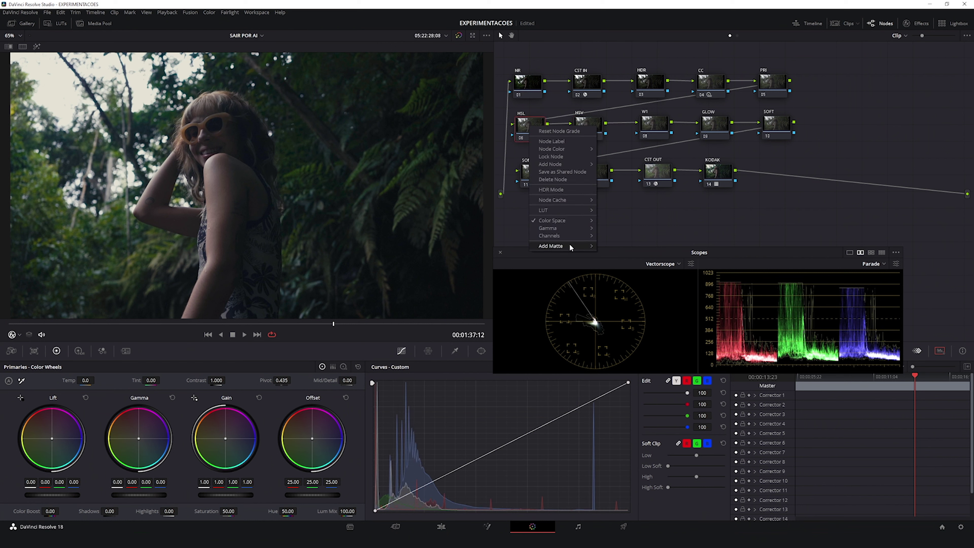
mouse_move(560, 234)
left_click(624, 244)
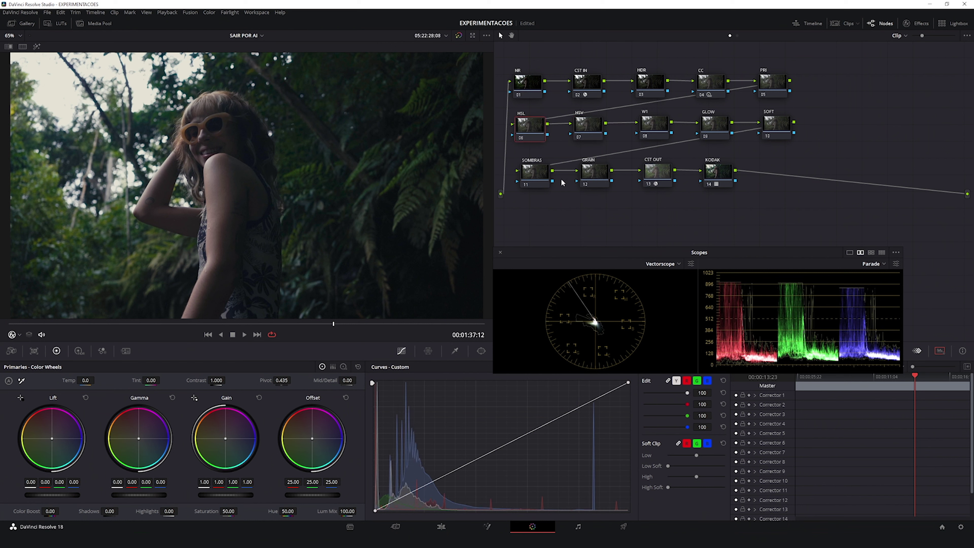
right_click(529, 130)
mouse_move(559, 238)
left_click(628, 252)
Disable channels 1 and 3 of the HSV node and raise its gain to 2.10.
left_click(590, 126)
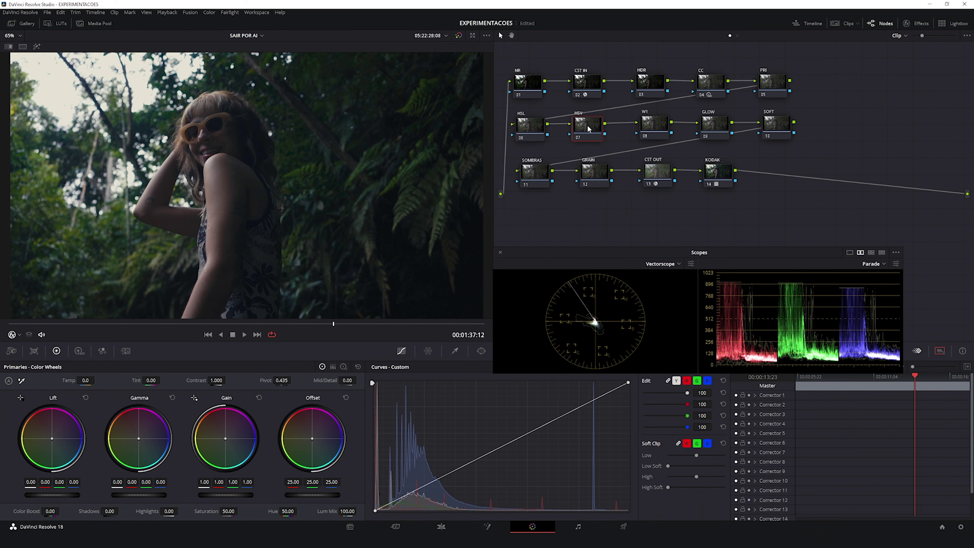
right_click(589, 128)
mouse_move(621, 236)
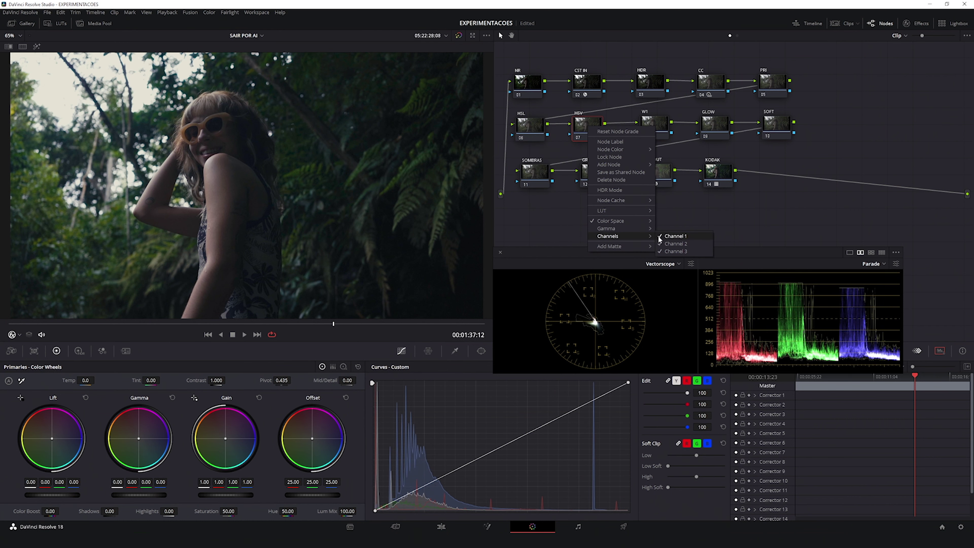
left_click(662, 238)
right_click(596, 119)
mouse_move(623, 228)
left_click(702, 243)
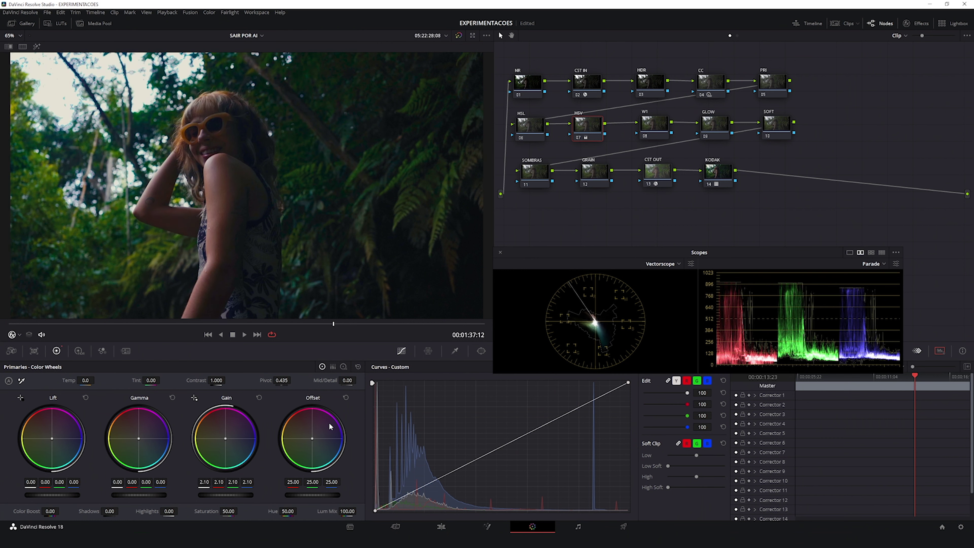
Toggle the HSV node off and on repeatedly to compare its saturation effect, leaving the node enabled.
key("ctrl+d")
key("ctrl+d")
key("ctrl+d")
key("ctrl+d")
key("ctrl+d")
key("ctrl+d")
key("ctrl+d")
key("ctrl+d")
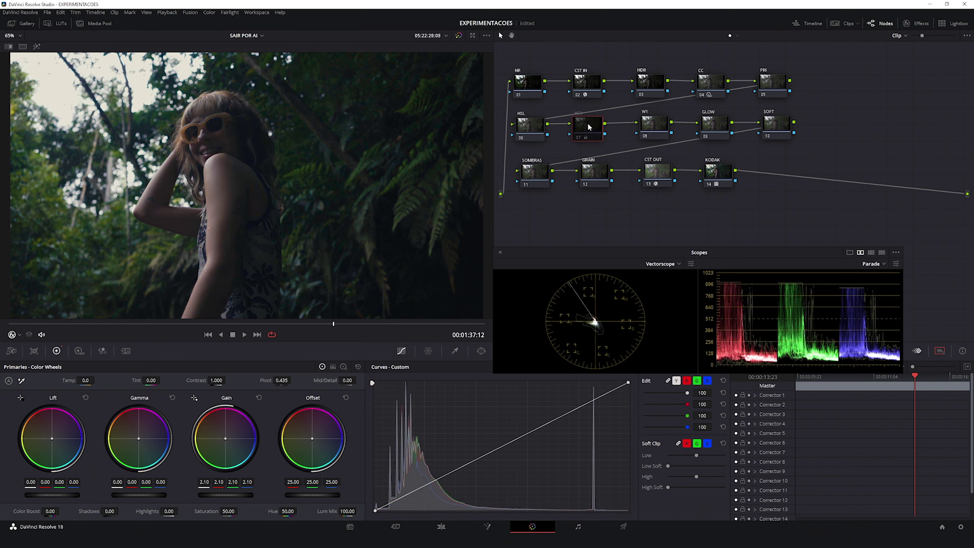
key("ctrl+d")
key("ctrl+d")
key("ctrl+d")
key("ctrl+d")
key("ctrl+d")
key("ctrl+d")
key("ctrl+d")
key("ctrl+d")
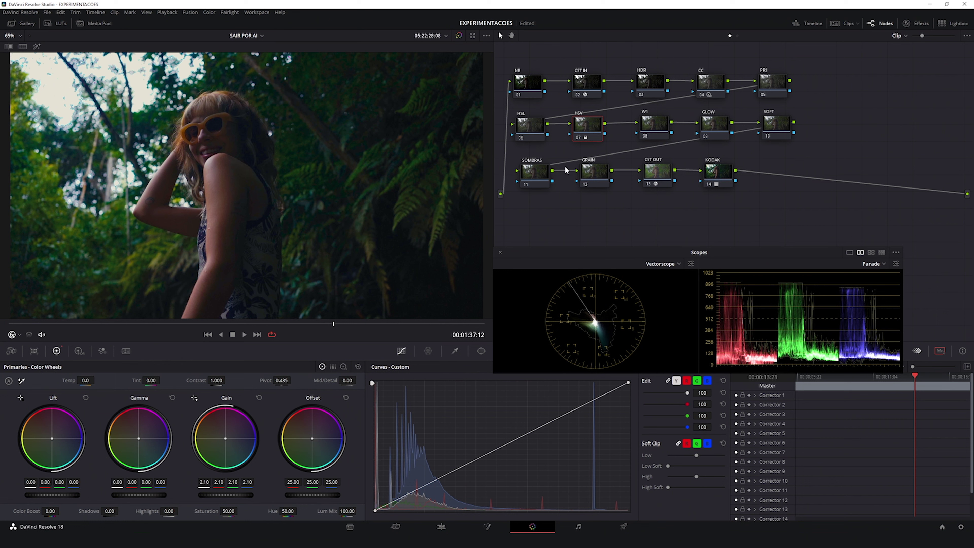
Save the project, nudging the HSV node slightly aside and back into its place.
left_click_drag(590, 128, 593, 126)
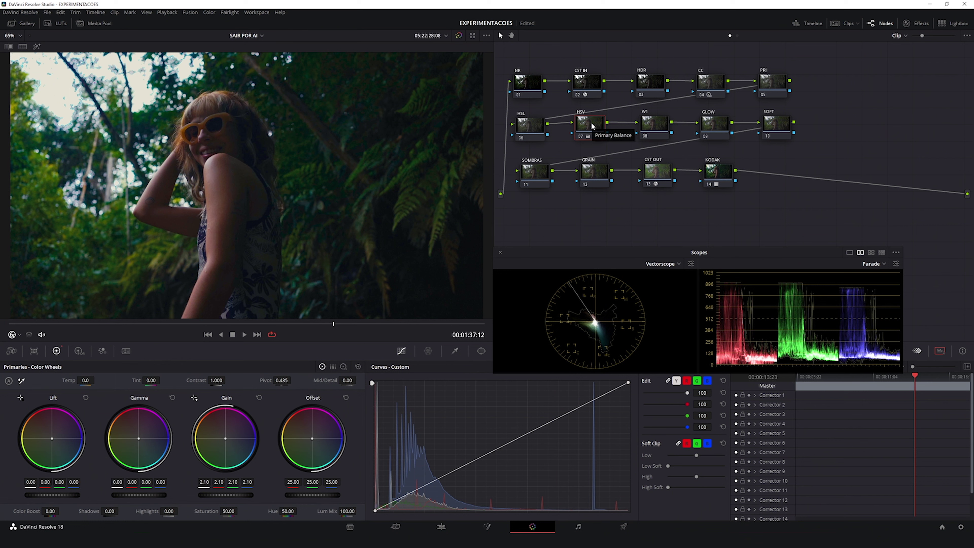
key("ctrl+s")
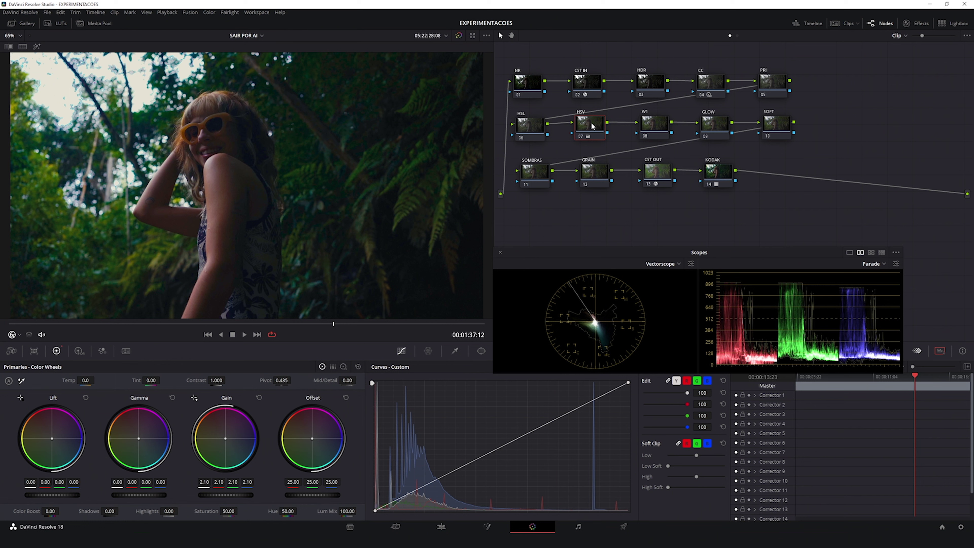
left_click_drag(593, 131, 584, 131)
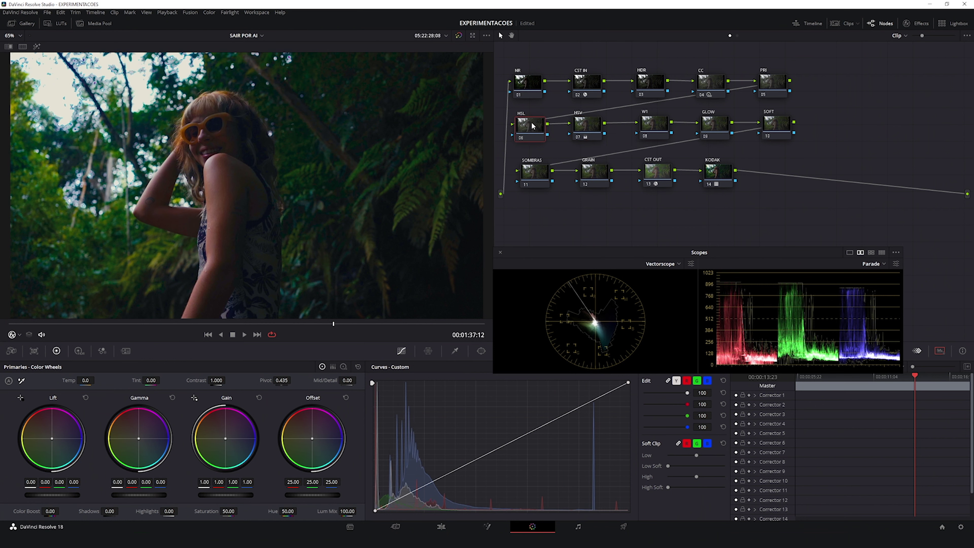
Set the HSV node's gain to 2.37 and the HSL node's gain to 0.82.
left_click(537, 132)
left_click(589, 127)
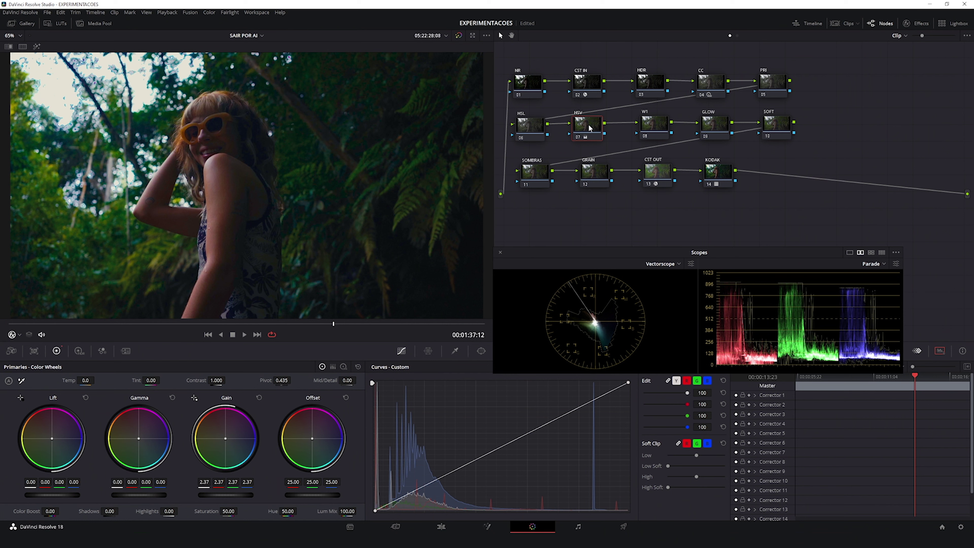
left_click(524, 135)
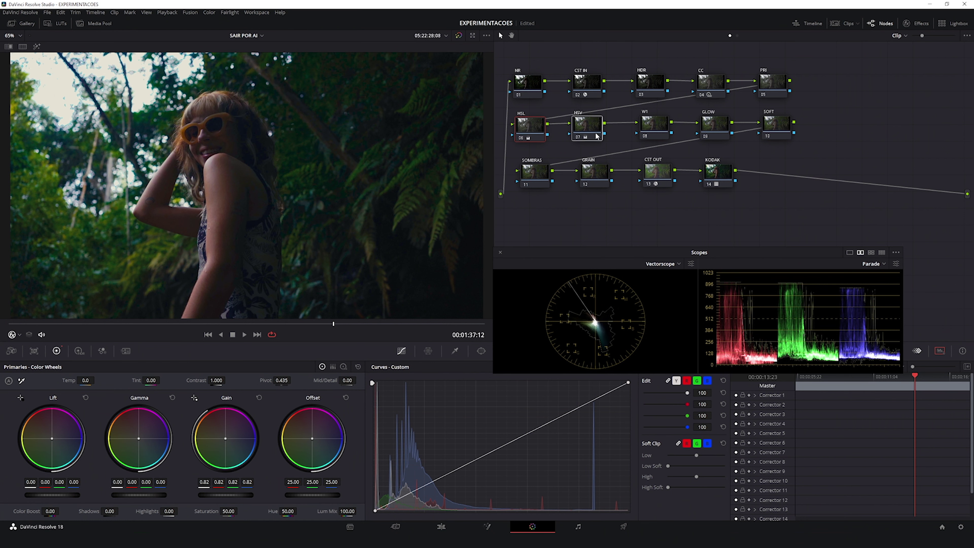
Toggle the HSL and HSV nodes off and on together to compare their combined saturation effect, leaving both enabled.
key("ctrl+d")
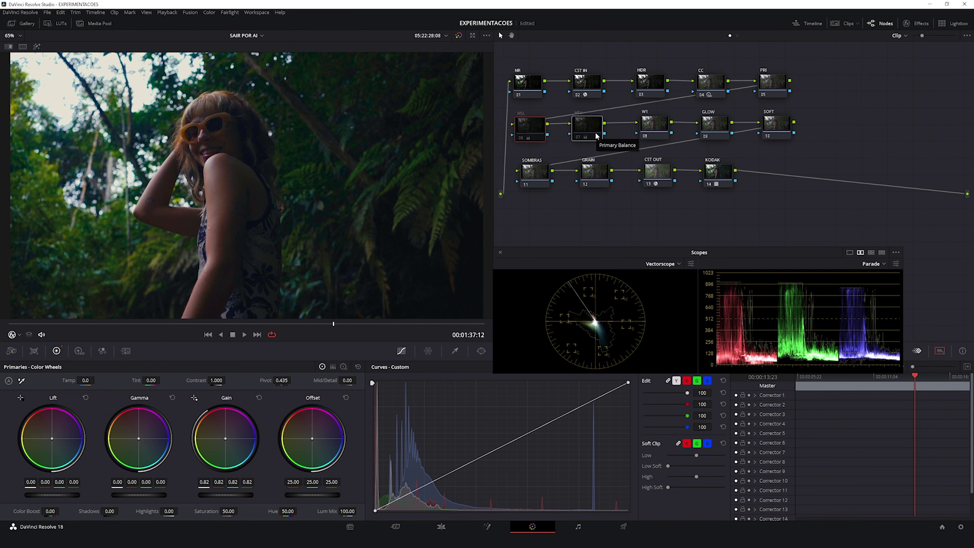
key("ctrl+d")
key("ctrl+d")
key("ctrl+d")
key("ctrl+d")
key("ctrl+d")
key("ctrl+d")
key("ctrl+d")
key("ctrl+d")
key("ctrl+d")
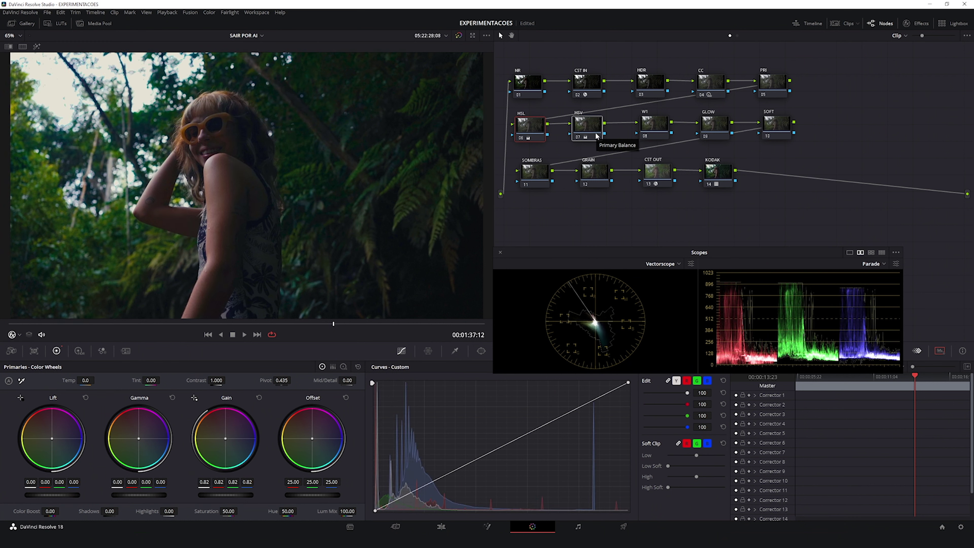
key("ctrl+d")
key("ctrl+d")
key("ctrl+d")
key("ctrl+d")
key("ctrl+d")
key("ctrl+d")
key("ctrl+d")
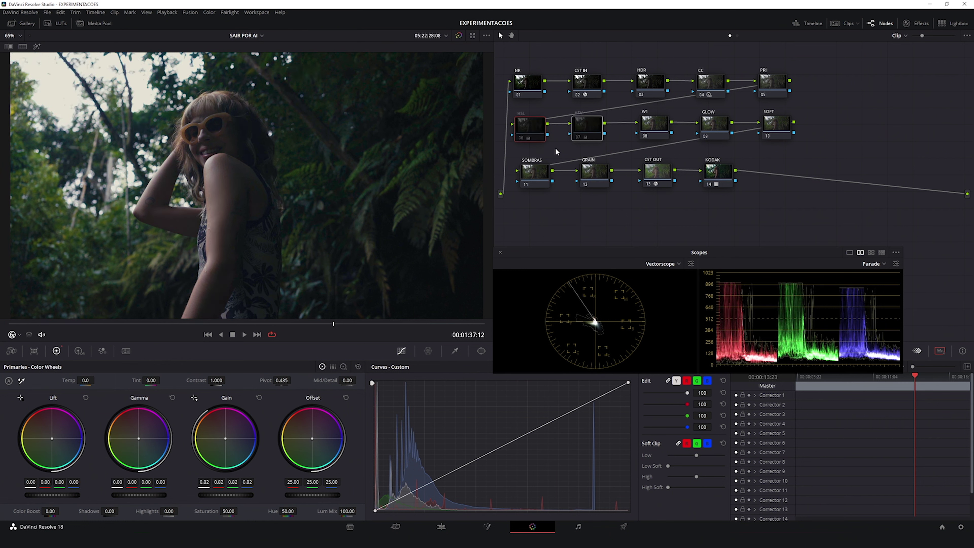
key("ctrl+d")
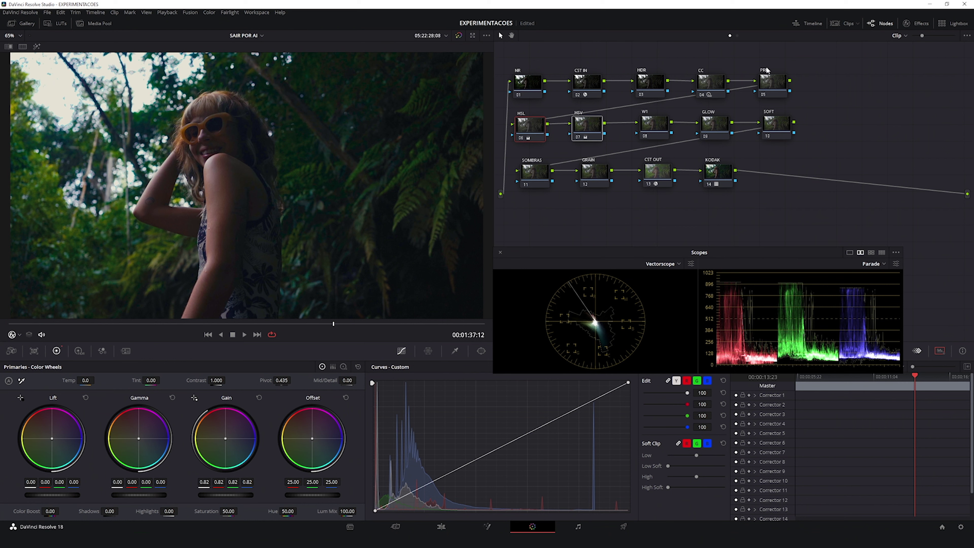
Adjust the PRI node's primaries to gain red 1.03, green 0.99, blue 0.95 and lift blue 0.01, and look at its log wheels.
left_click(775, 80)
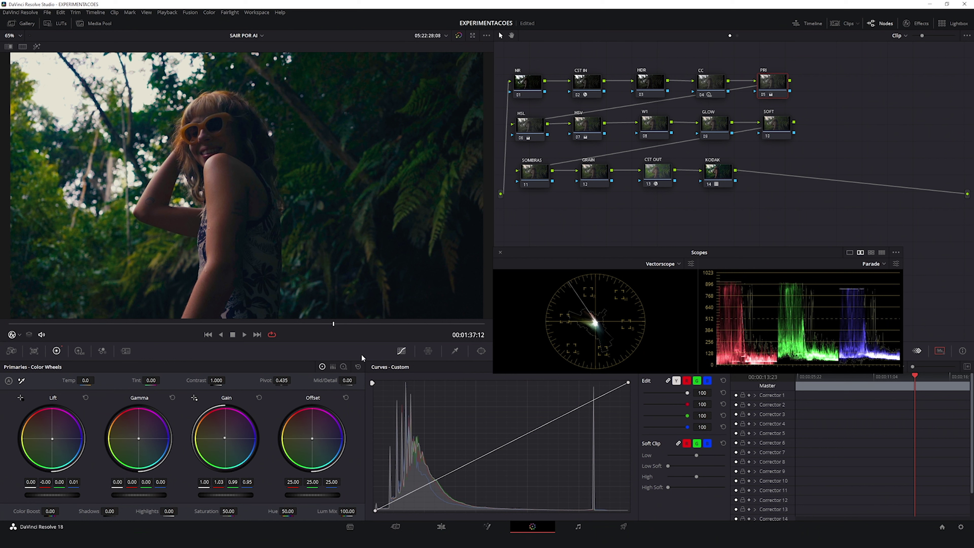
left_click(344, 367)
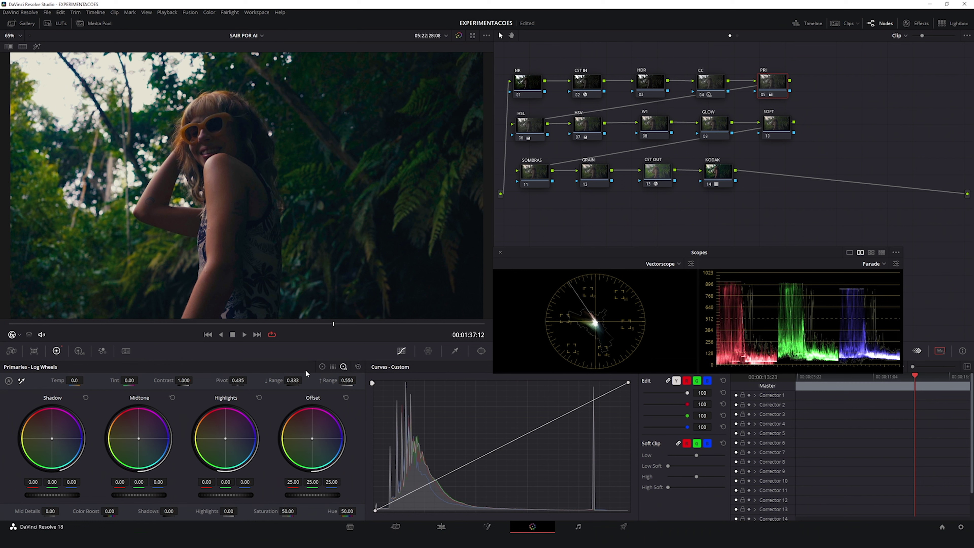
left_click(323, 367)
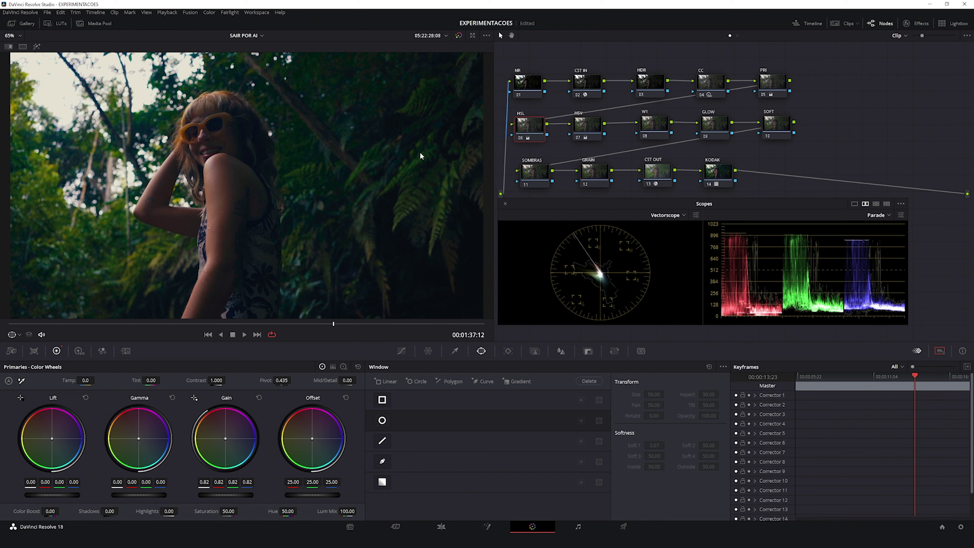
Save the project and lower the Light zone's exposure to -1.13 on the HDR node's high dynamic range wheels.
left_click(651, 88)
key("ctrl+s")
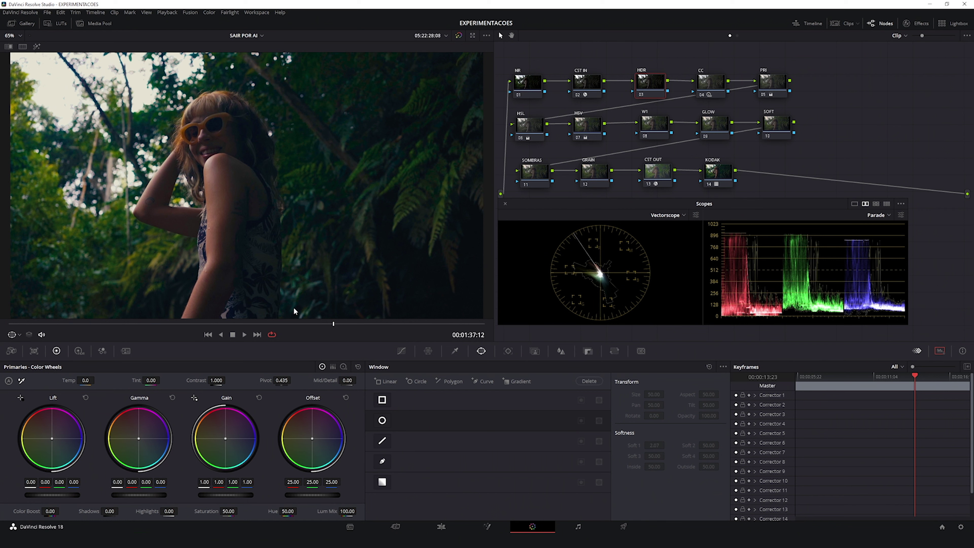
left_click(79, 352)
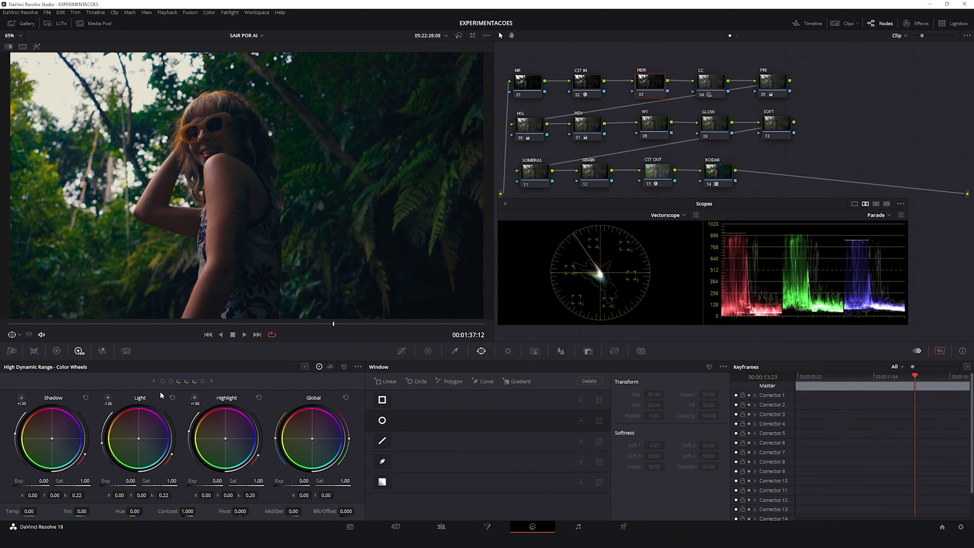
left_click(108, 399)
left_click(195, 398)
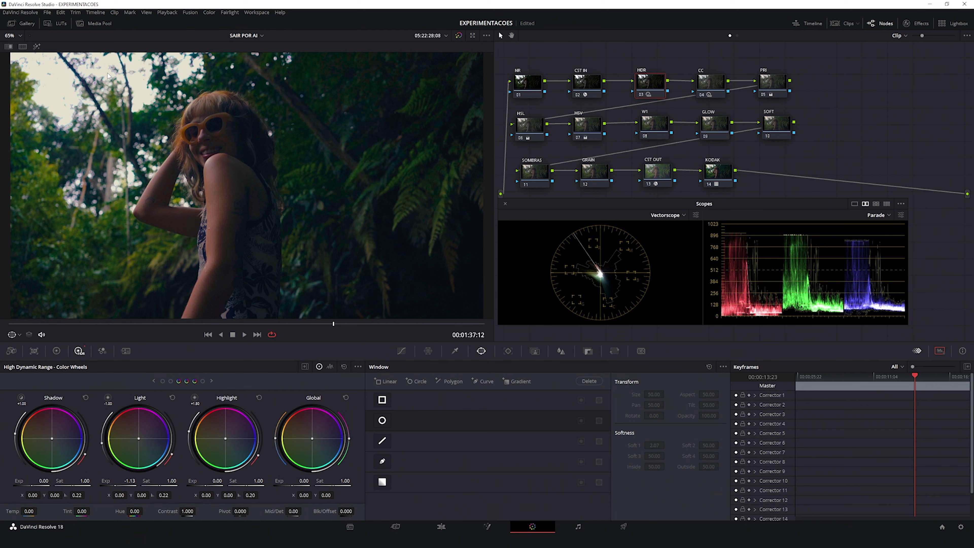
Compare the HDR node's Light zone off and on in the zone graph, and set its Min Range to -0.19.
left_click(305, 366)
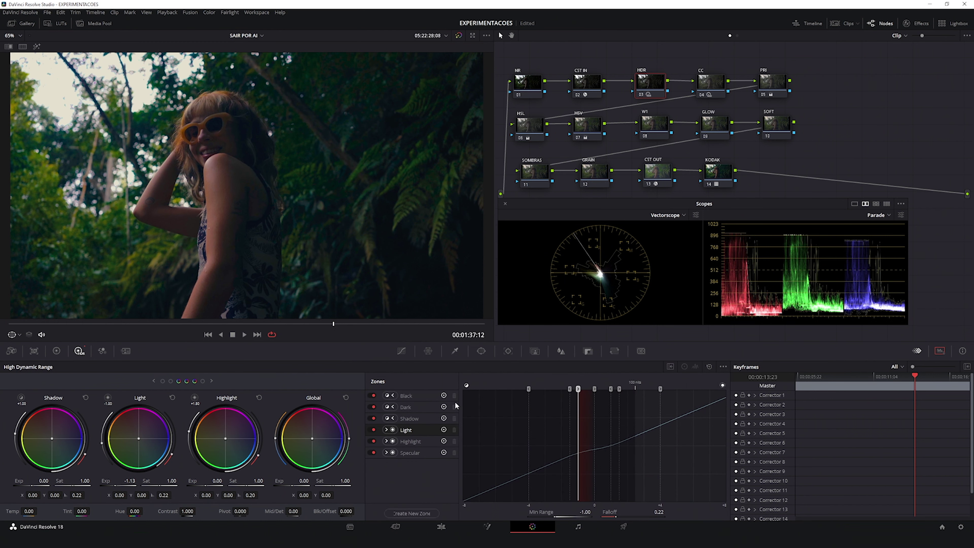
left_click(373, 431)
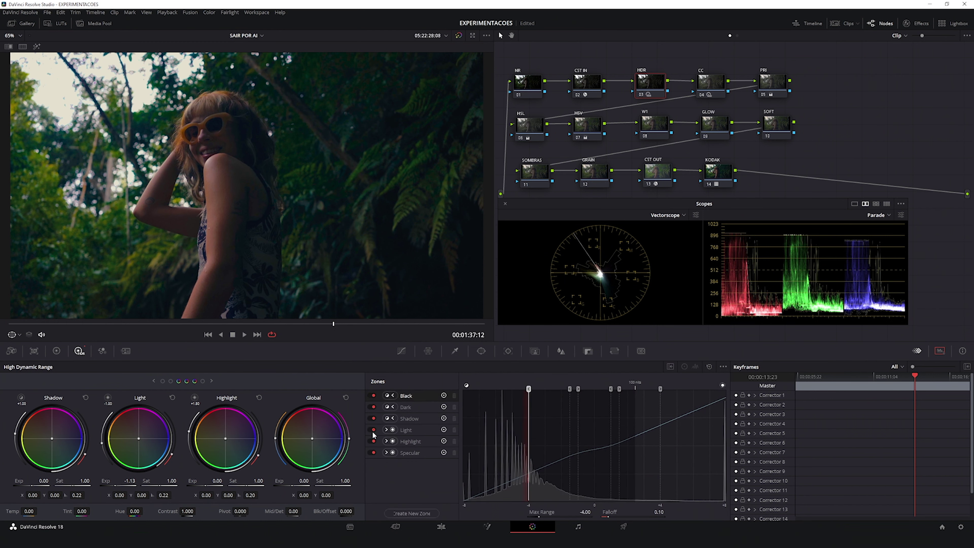
left_click(373, 431)
left_click(373, 430)
left_click(373, 431)
left_click(407, 429)
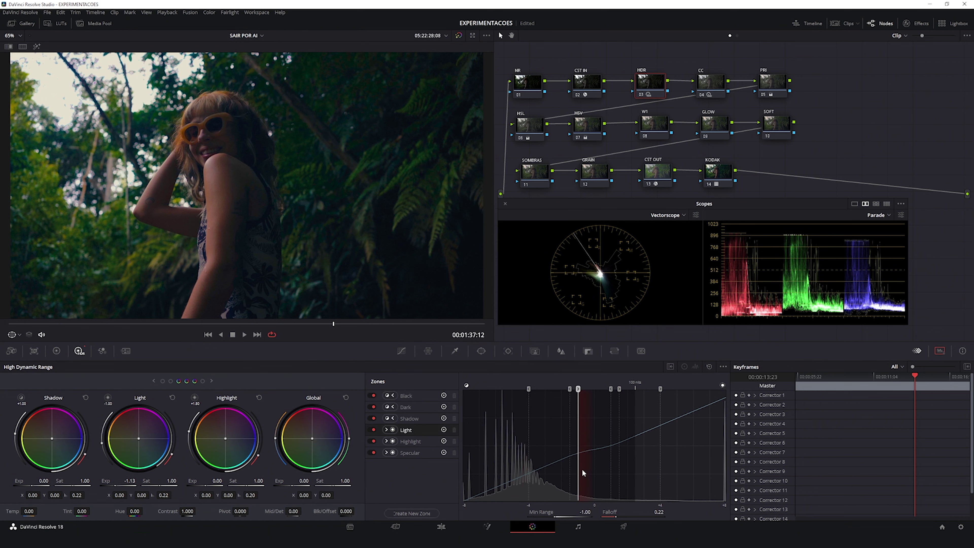
mouse_move(577, 471)
left_mouse_down()
mouse_move(604, 471)
mouse_move(590, 471)
left_mouse_up()
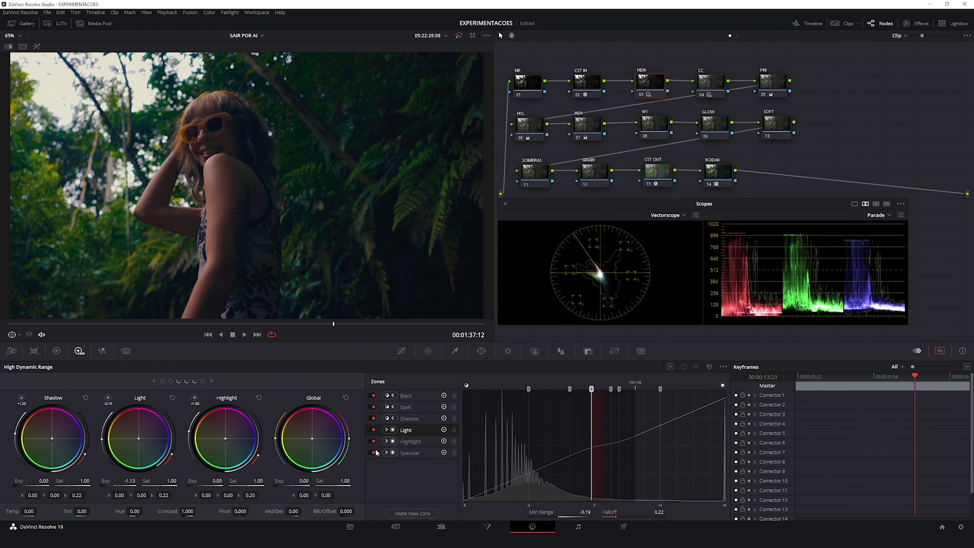
Toggle the Light zone off and on again to check its new range, and adjust the zone's falloff.
left_click(374, 431)
left_click(374, 430)
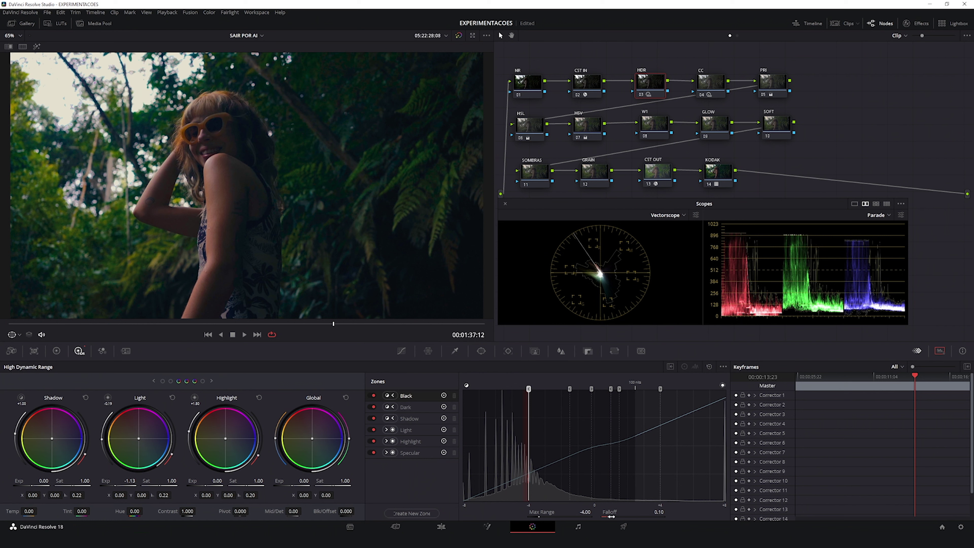
left_click(407, 430)
left_click_drag(613, 517, 641, 517)
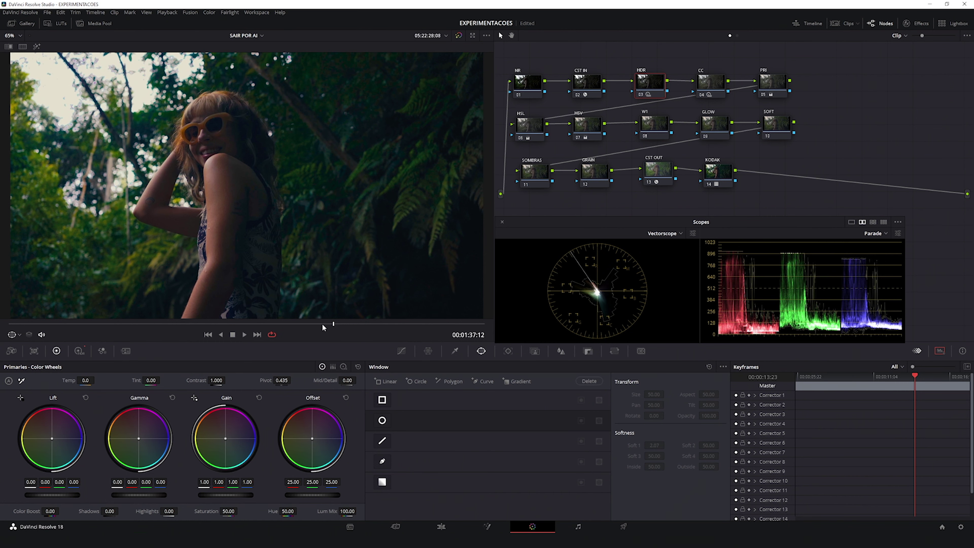
Find the Resolve FX Glow effect by searching for "GLOW" and apply it to the GLOW node.
left_click_drag(322, 326, 343, 325)
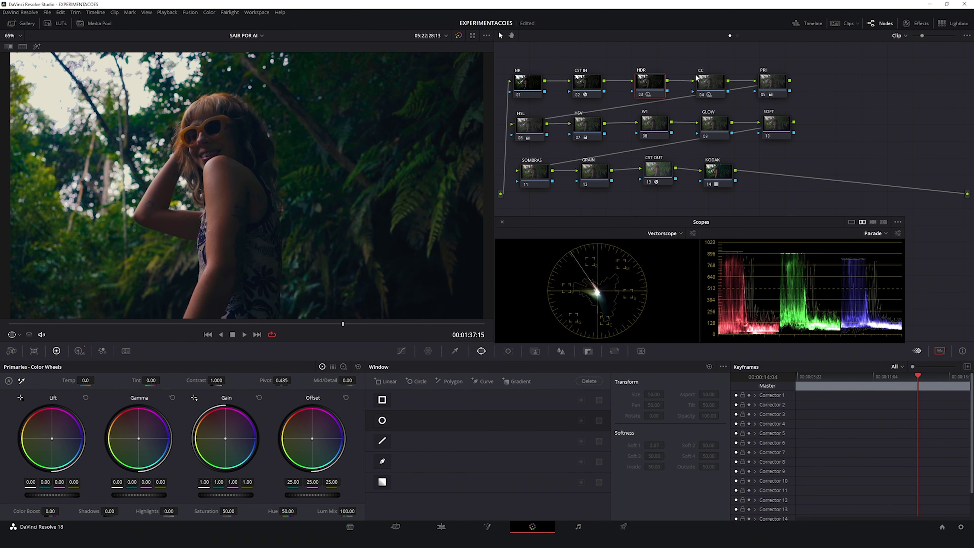
left_click(653, 128)
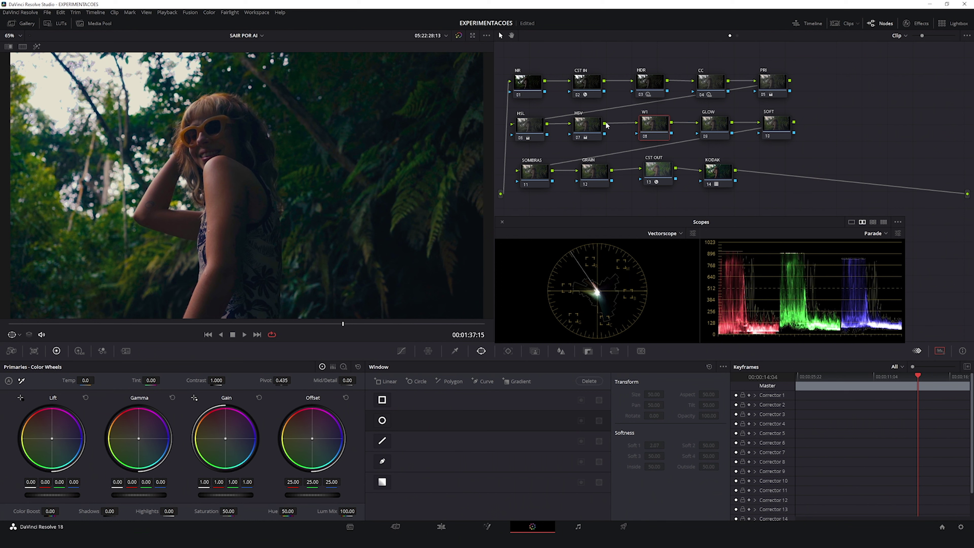
left_click(710, 132)
left_click(916, 23)
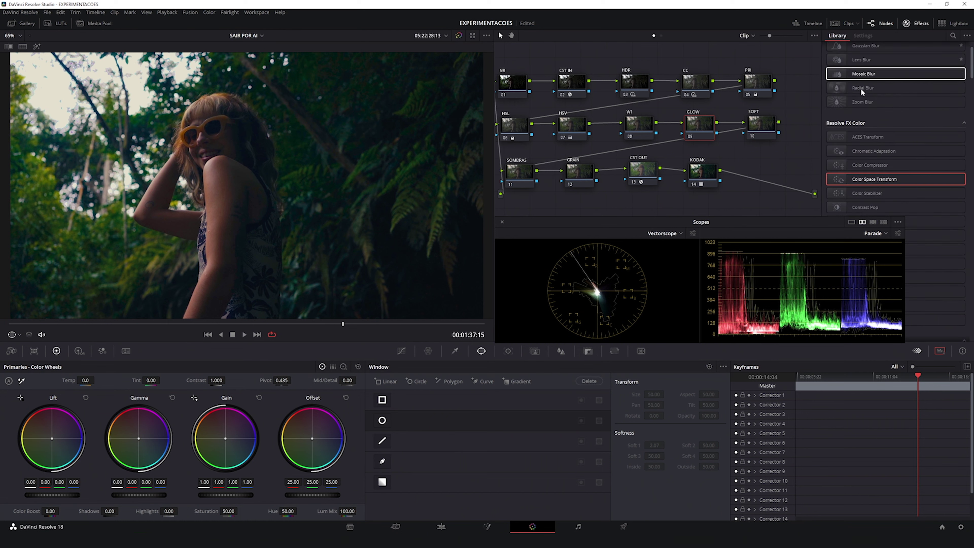
left_click(953, 35)
type("GLOW")
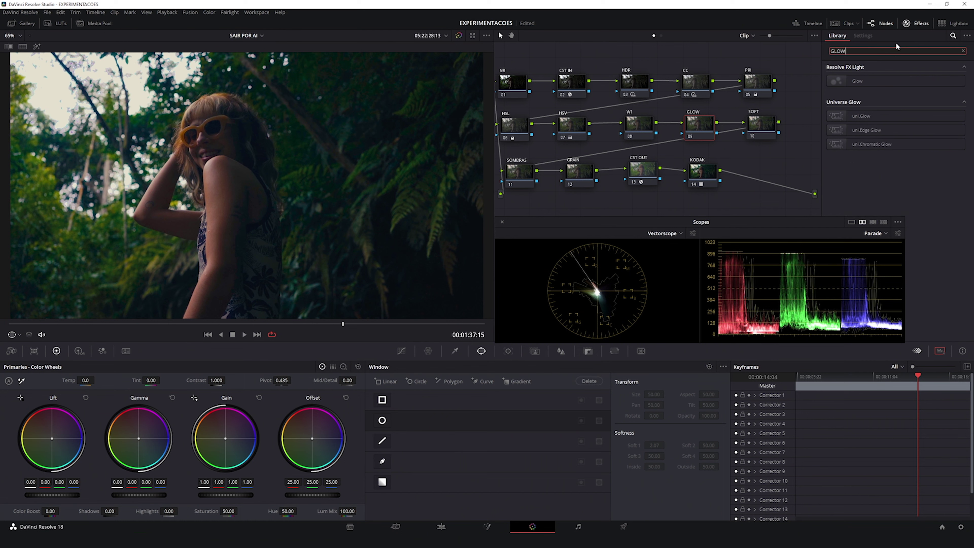
left_click_drag(829, 85, 700, 124)
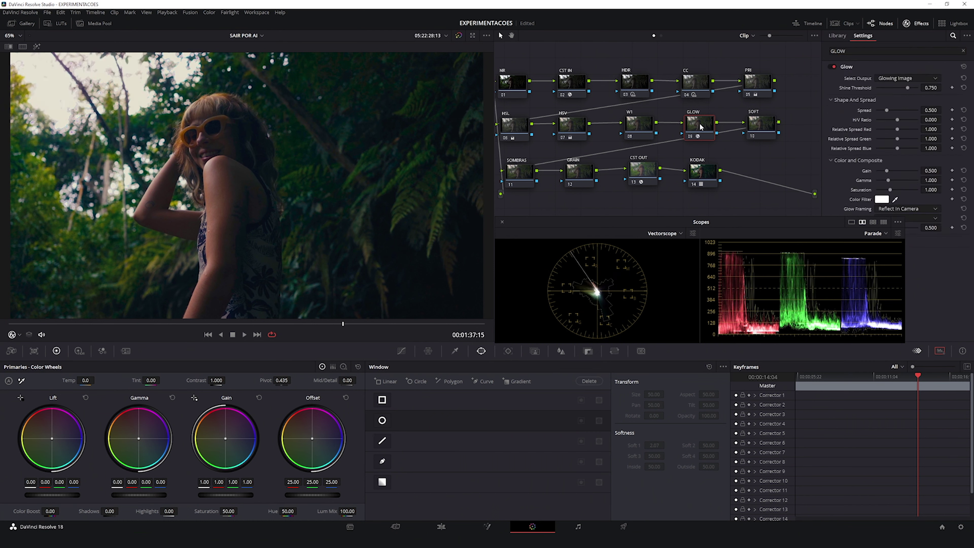
Set the Glow's Shine Threshold to 0.000, Spread to 0.151 and Composite Type to Screen.
left_click_drag(907, 87, 880, 111)
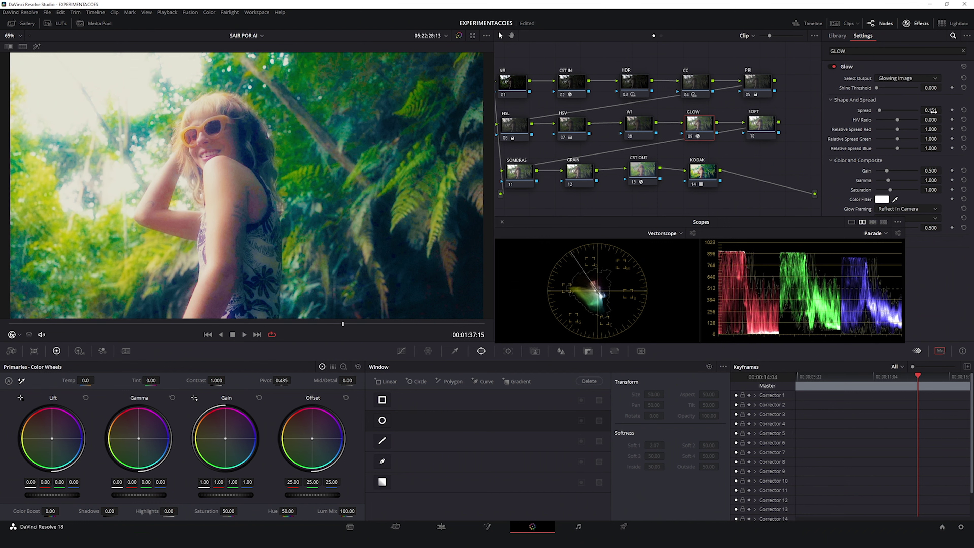
left_click_drag(821, 225, 798, 267)
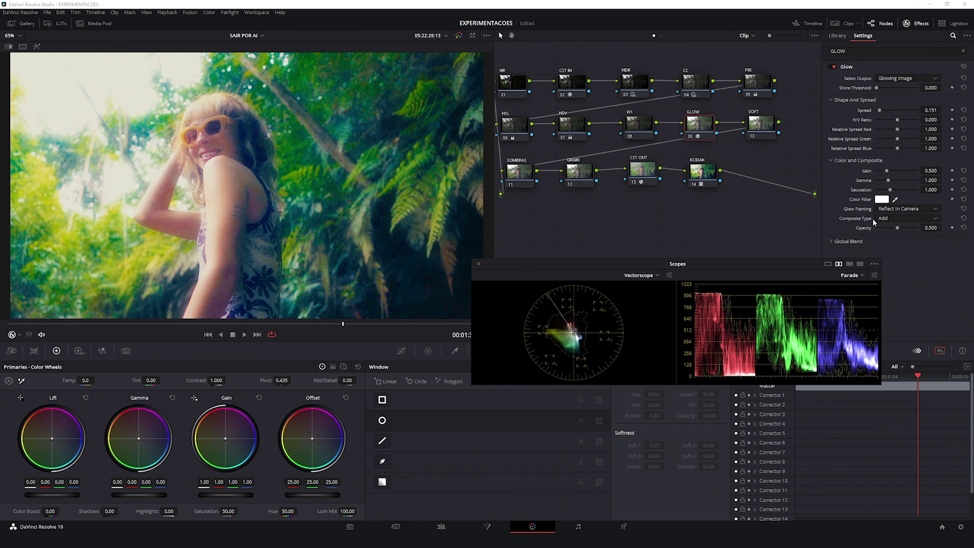
left_click(894, 222)
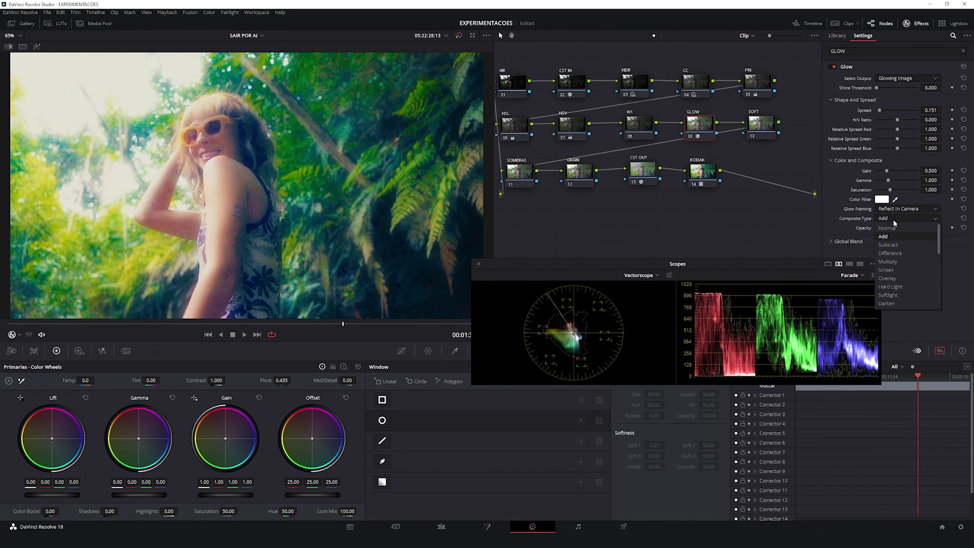
left_click(887, 273)
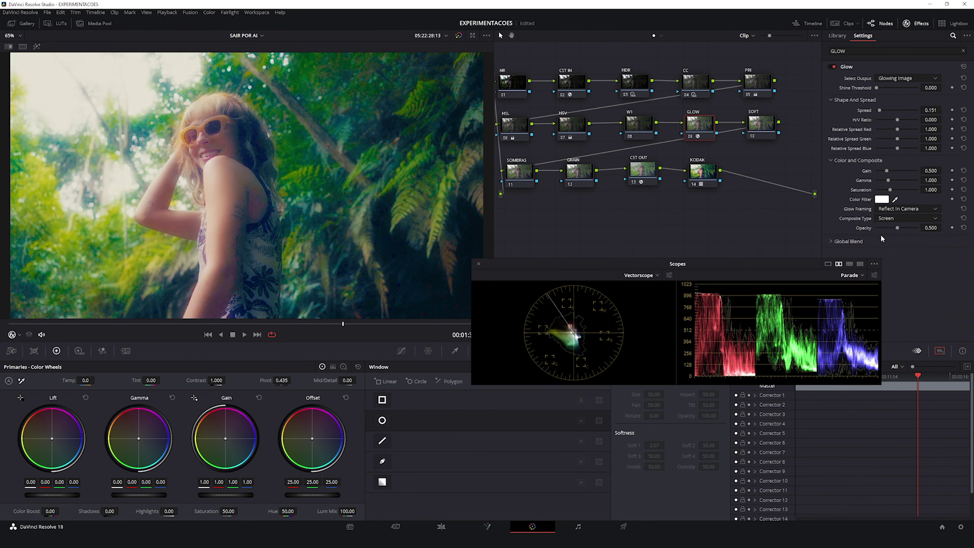
Try the Softlight composite type on the Glow effect and return it to Screen.
left_click(901, 218)
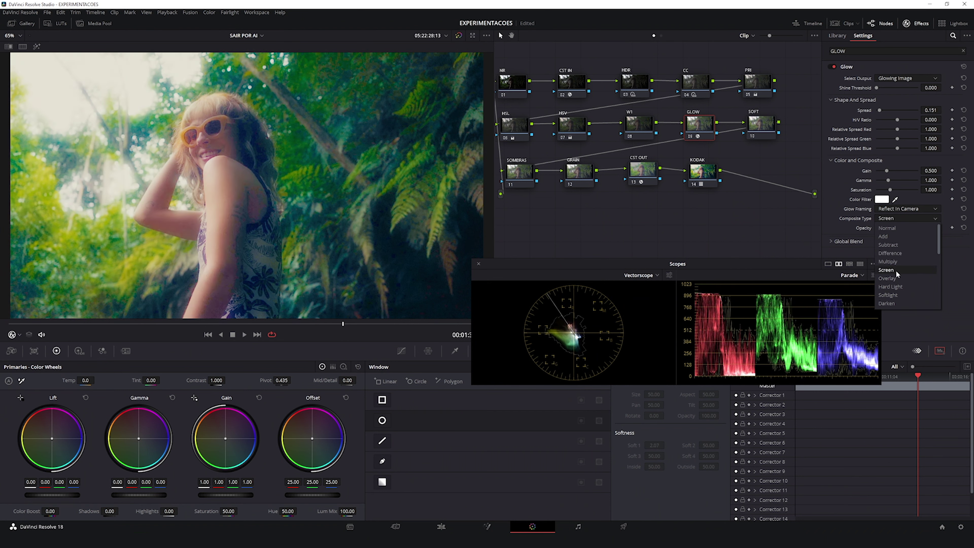
left_click(888, 295)
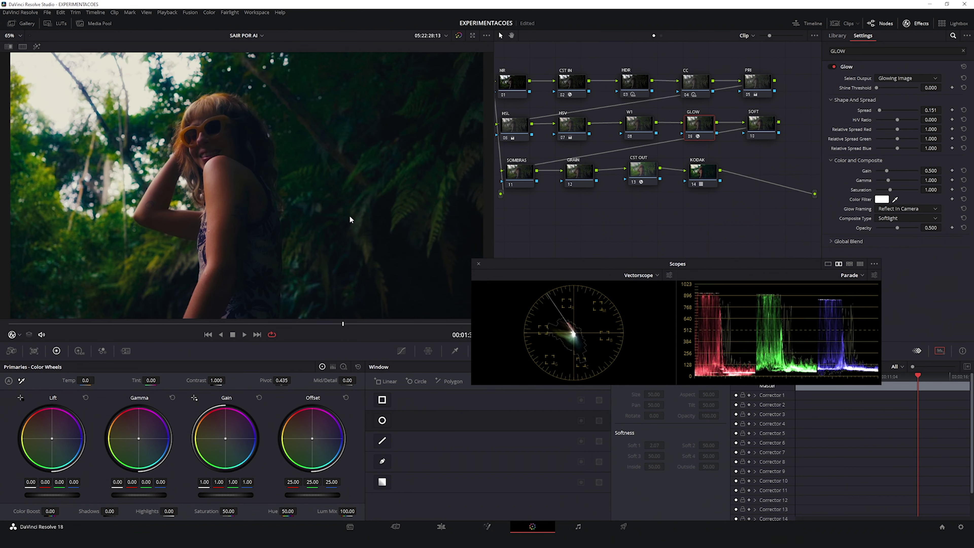
left_click(898, 219)
left_click(894, 271)
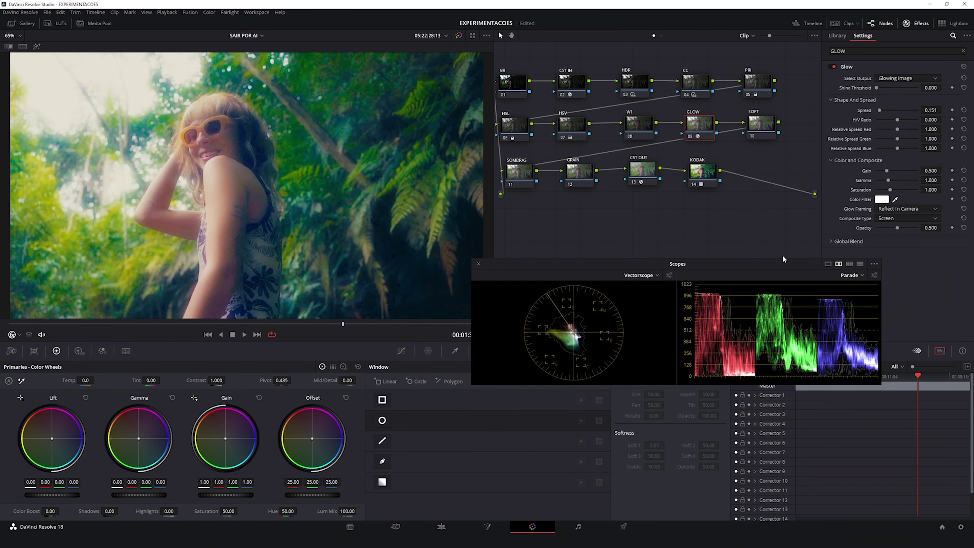
Lower the Glow effect's Global Blend to 0.294, keeping the scopes clear of the effect settings.
left_click_drag(782, 266, 758, 304)
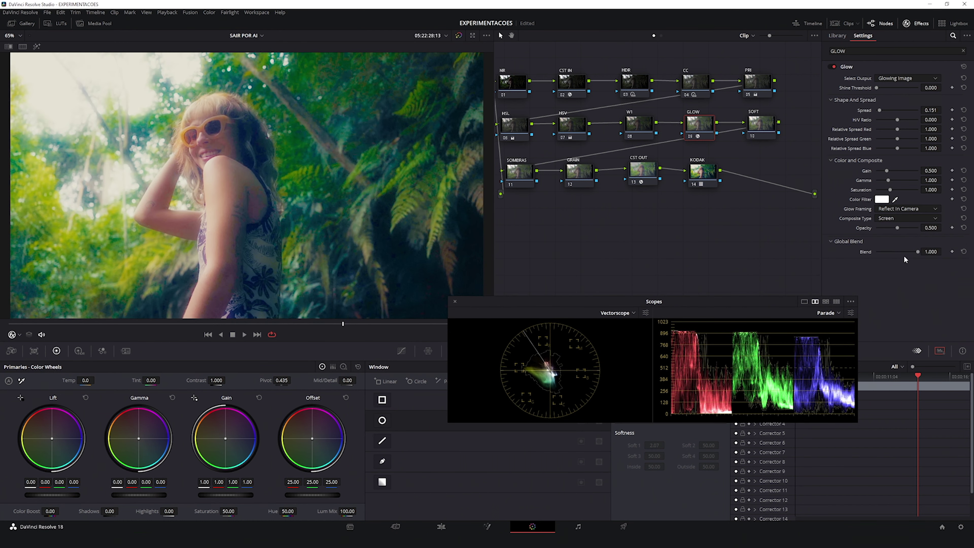
left_click_drag(917, 252, 888, 252)
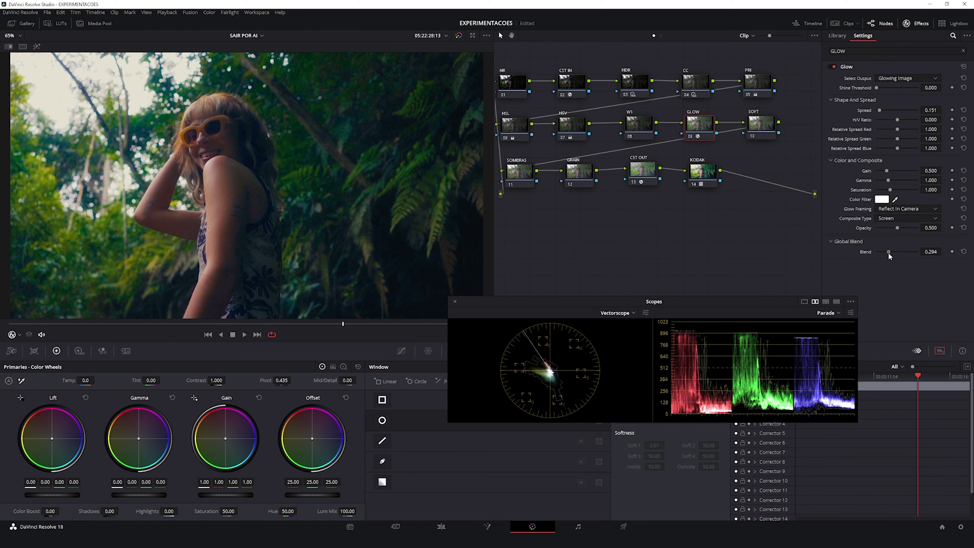
left_click_drag(888, 253, 888, 253)
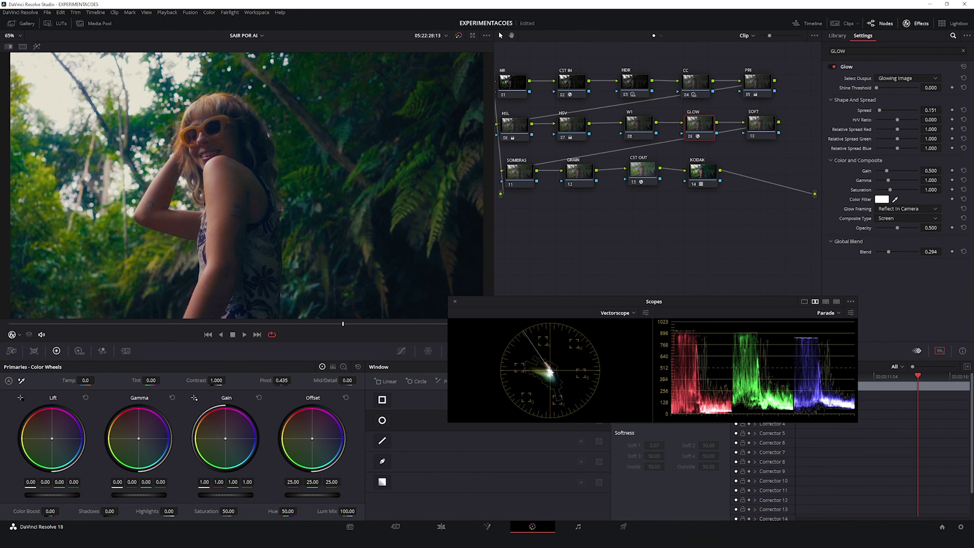
Set the Glow's Saturation to 0.791, compare the GLOW node off and on, and check an earlier frame of the clip.
left_click_drag(888, 190, 884, 190)
left_click_drag(944, 189, 944, 189)
scroll(341, 224, "up", 2)
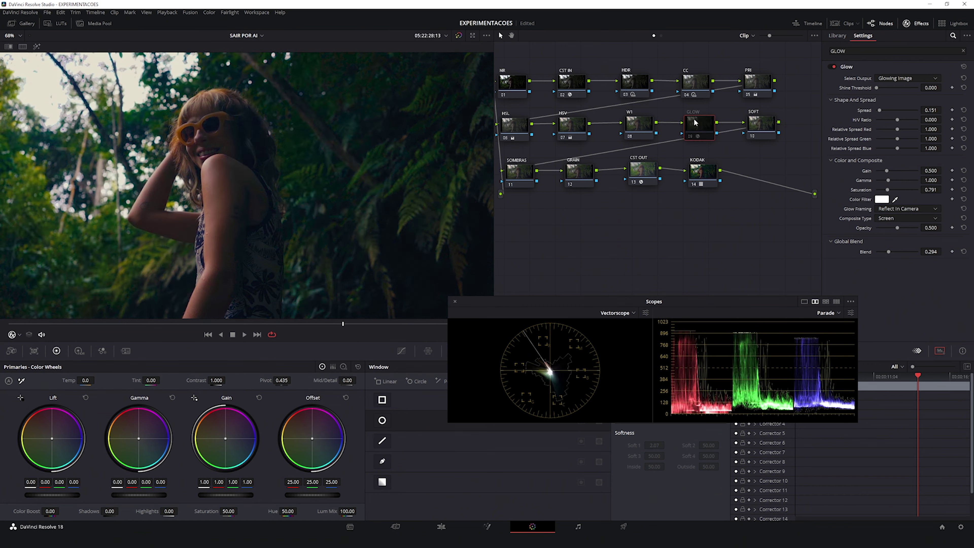
left_click_drag(343, 328, 223, 327)
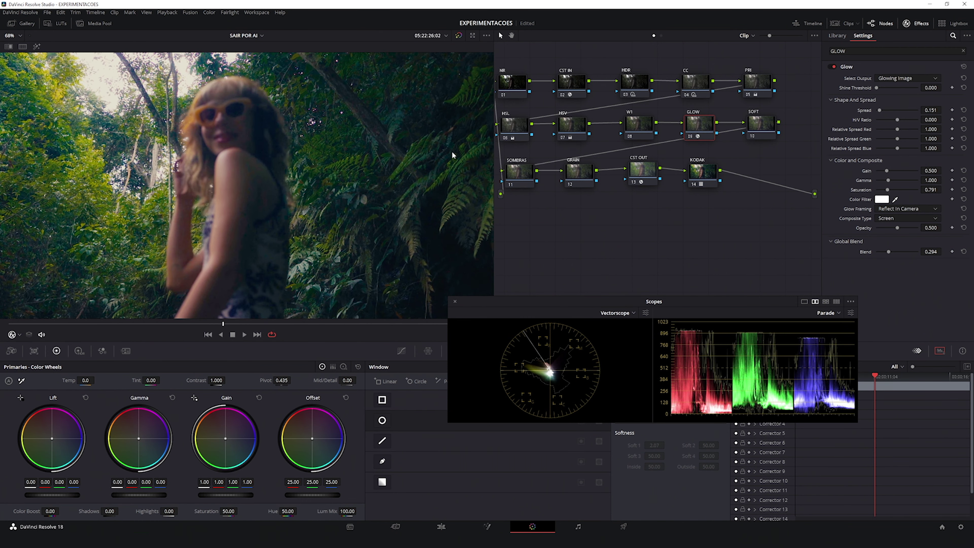
Clear the effects search and apply the Resolve FX Box Blur to the SOFT node.
left_click(770, 125)
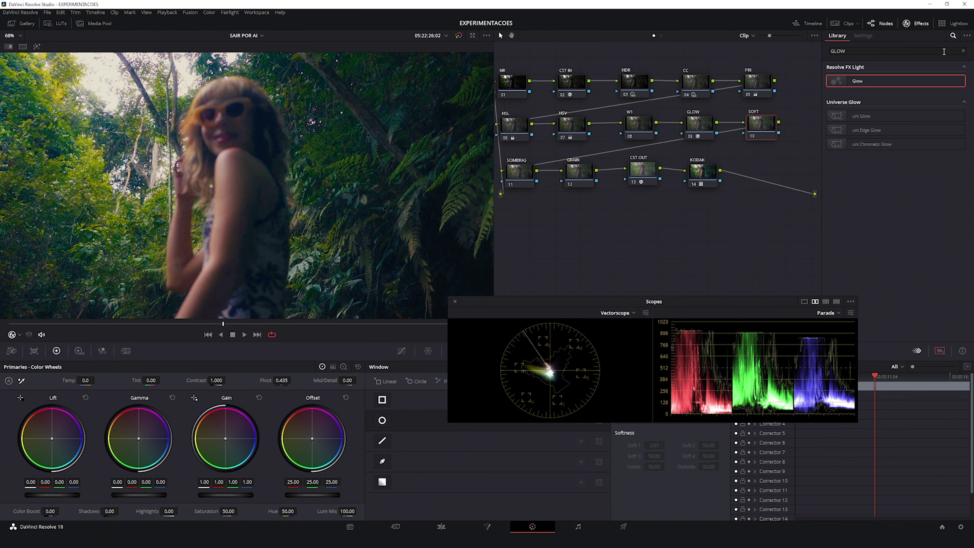
left_click(961, 50)
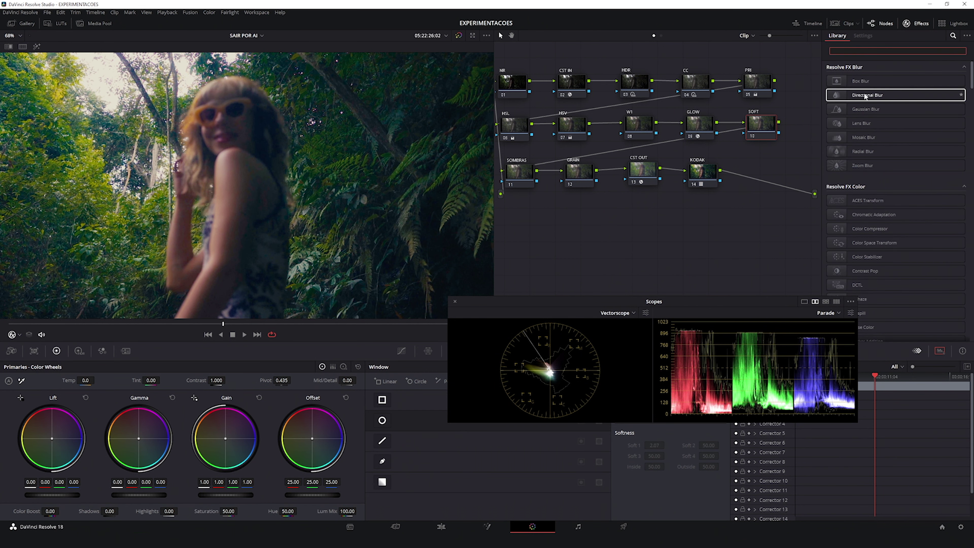
left_click_drag(837, 82, 766, 126)
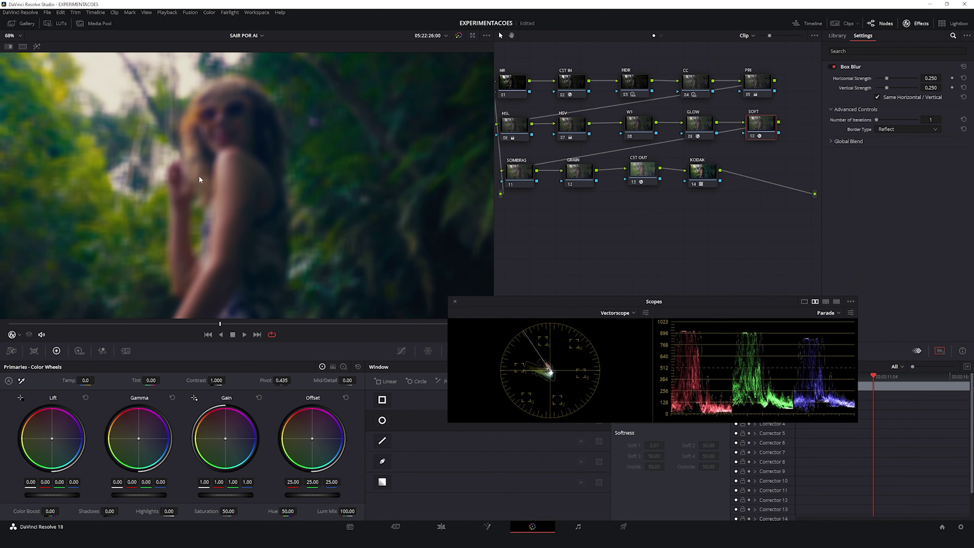
Reduce the SOFT node's Key Output gain to 0.220 to soften the blur, judging it on a slightly later frame.
left_click_drag(219, 324, 262, 345)
left_click_drag(571, 307, 627, 206)
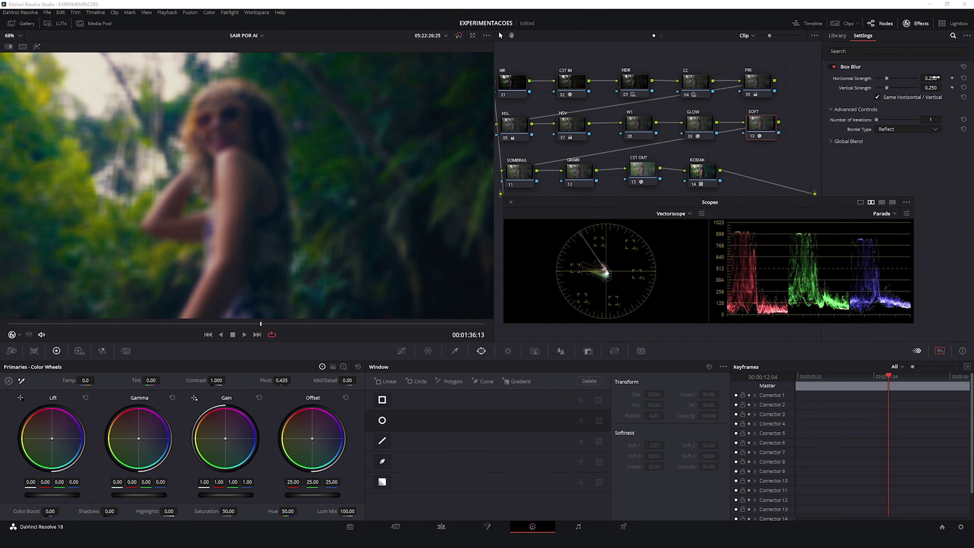
left_click(587, 352)
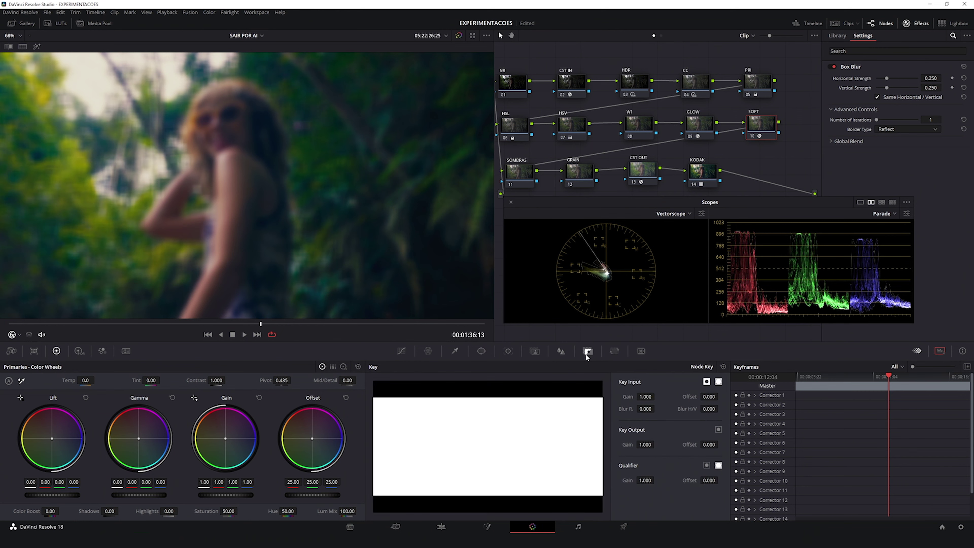
left_click_drag(648, 444, 654, 444)
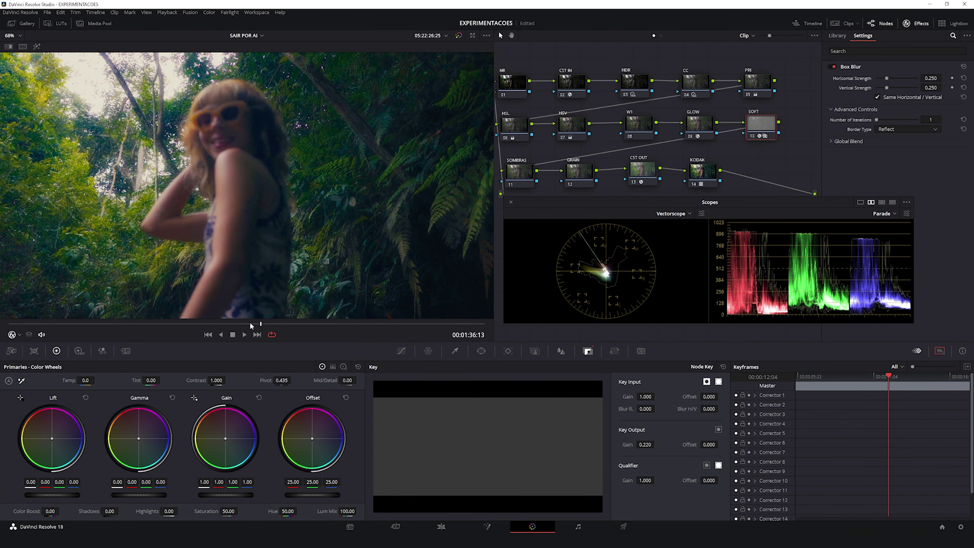
Review the softened clip full screen on an earlier and a later frame, and return to the grading workspace.
left_click_drag(273, 326, 335, 331)
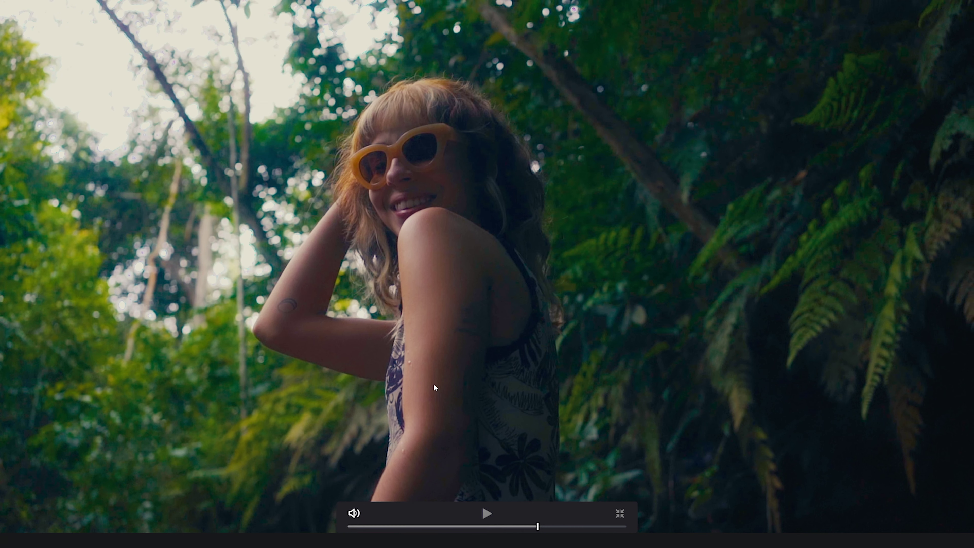
left_click_drag(522, 532, 467, 529)
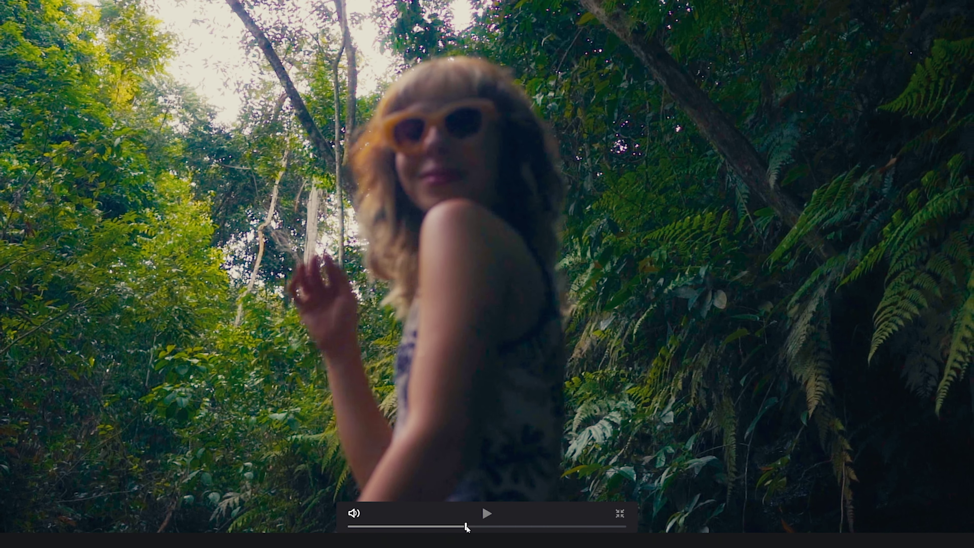
left_click_drag(467, 528, 542, 527)
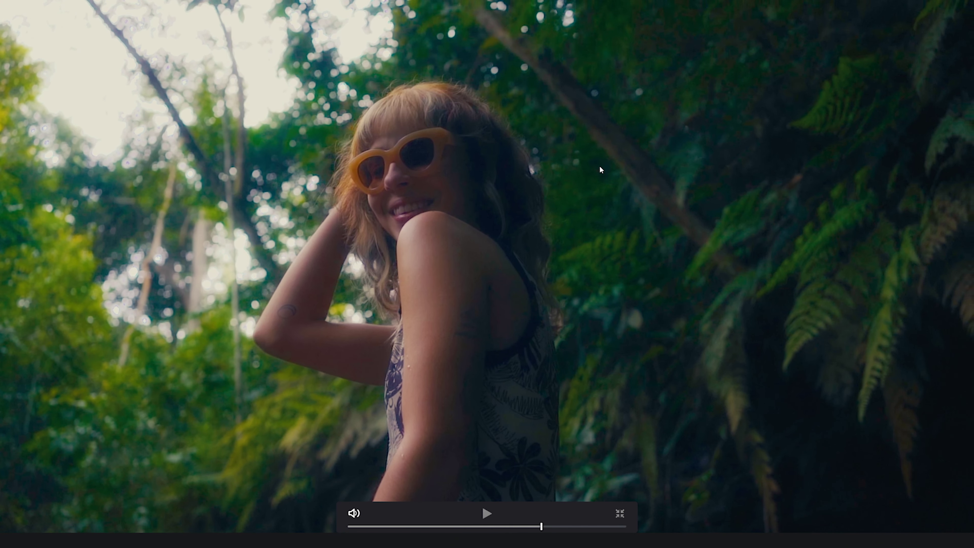
key("Escape")
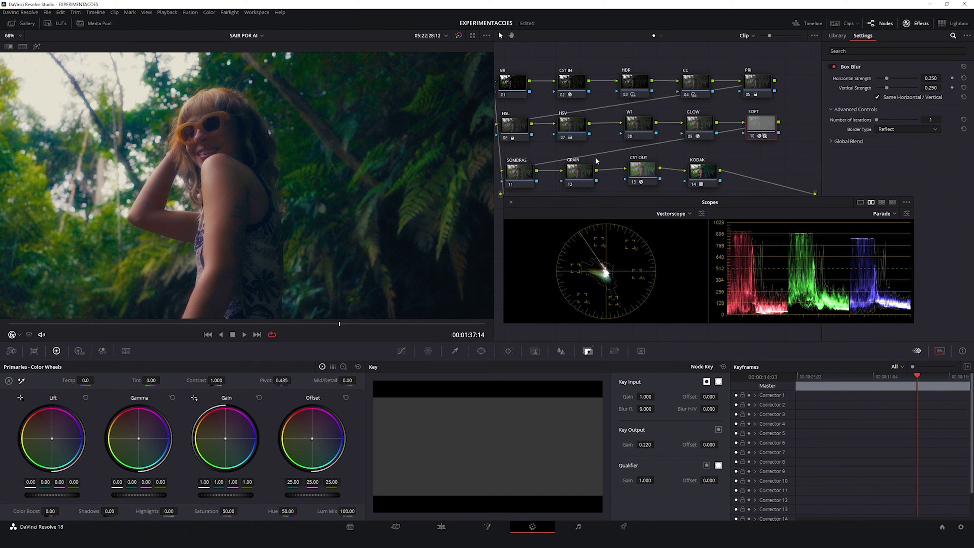
Connect the GLOW node's image output to the SOFT node's key input so the image drives the matte.
left_click_drag(760, 125, 762, 123)
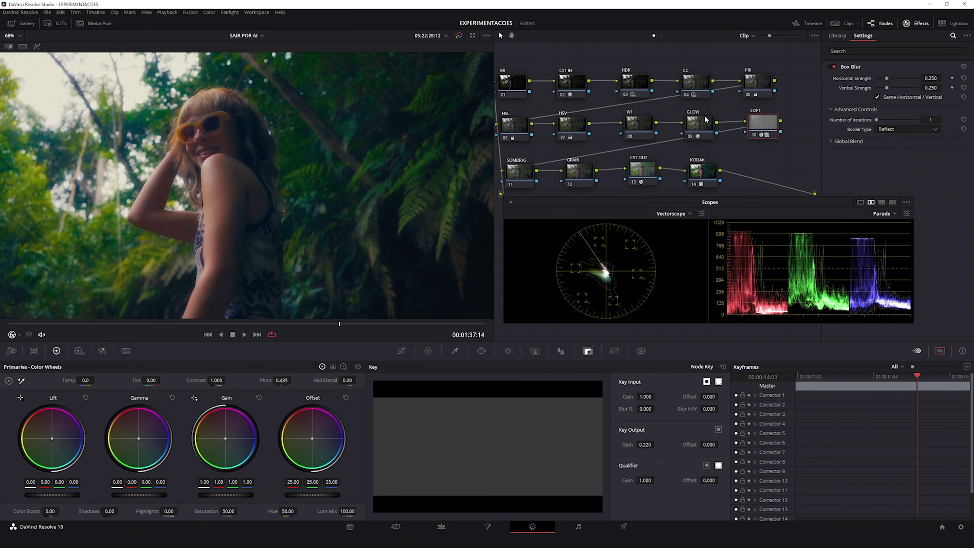
left_click_drag(718, 126, 748, 135)
left_click_drag(717, 122, 745, 133)
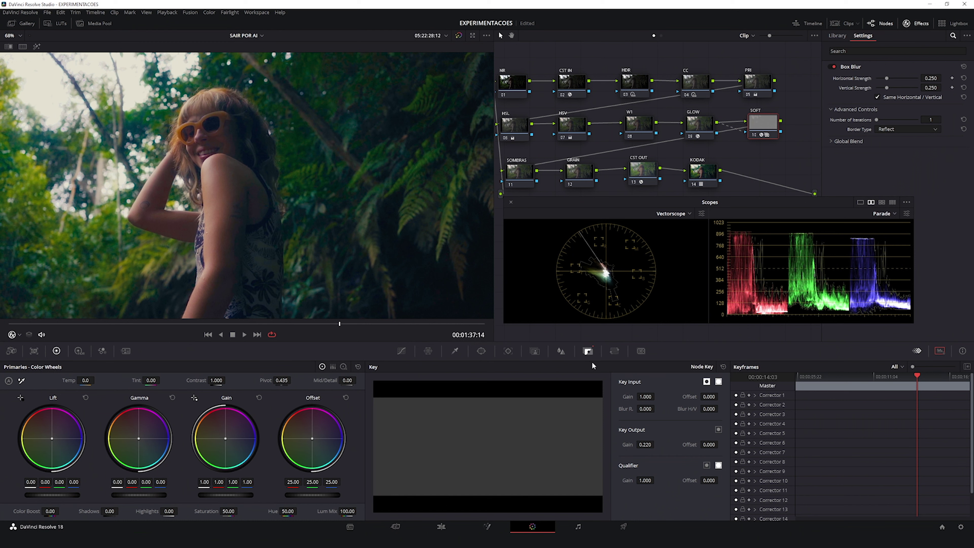
Compare the SOFT node's Key Input matte inverted and non-inverted, leaving the inversion off.
left_click(561, 351)
left_click(587, 351)
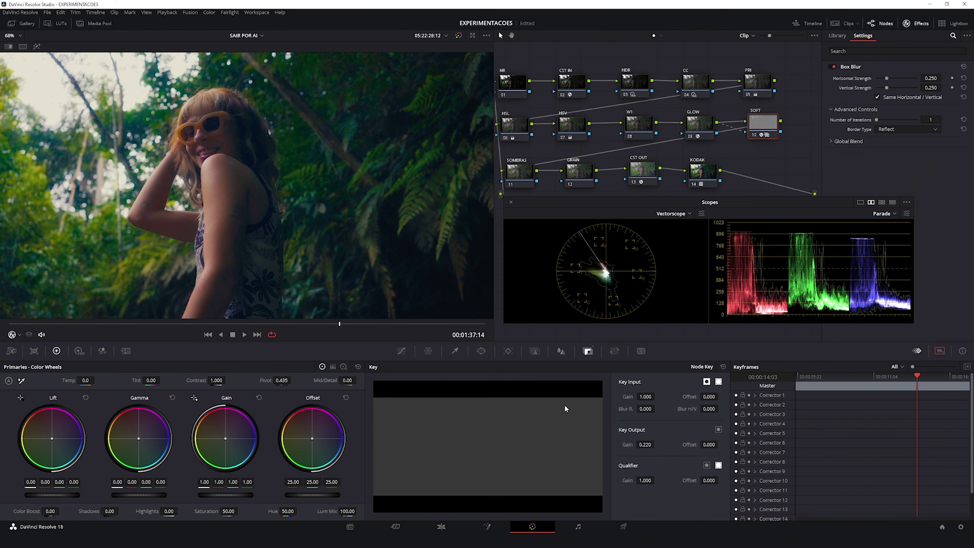
left_click(706, 381)
left_click(707, 382)
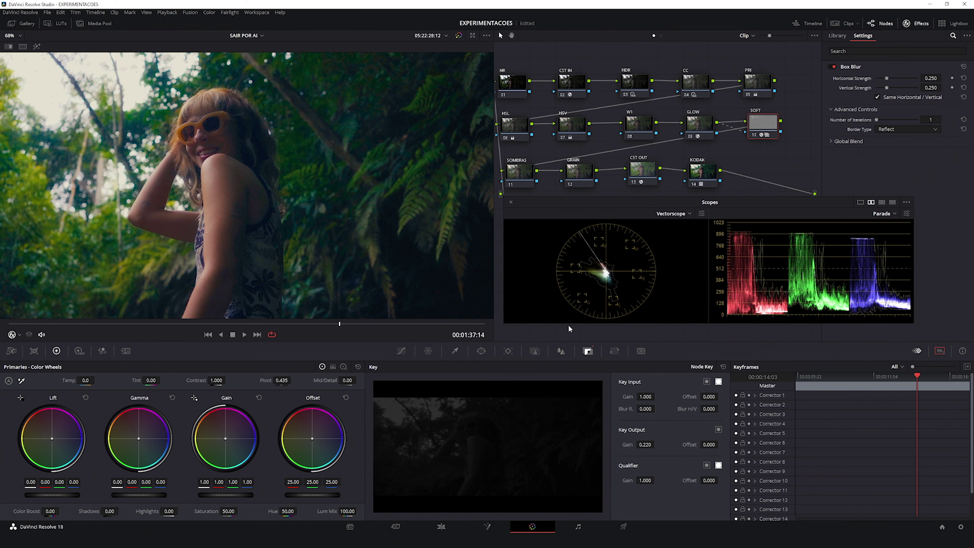
left_click(706, 382)
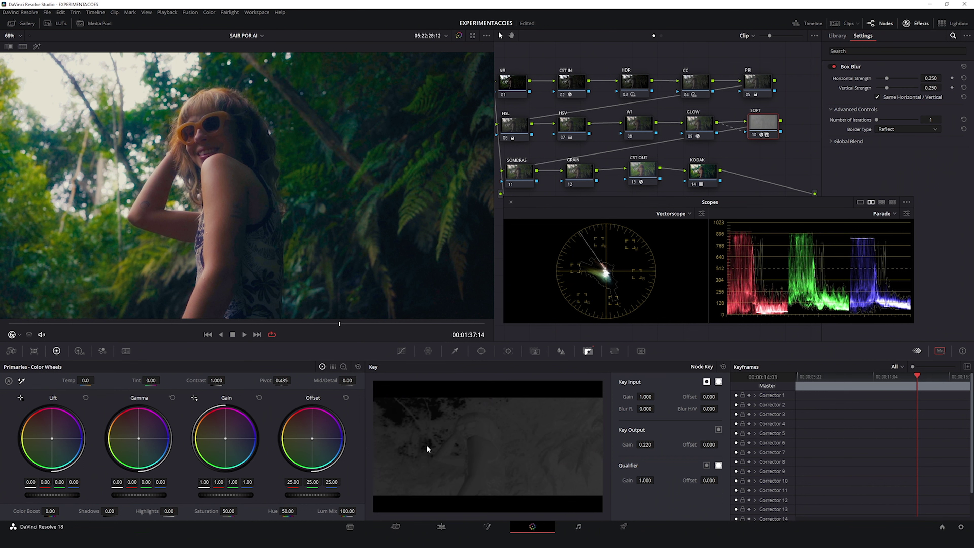
left_click(706, 382)
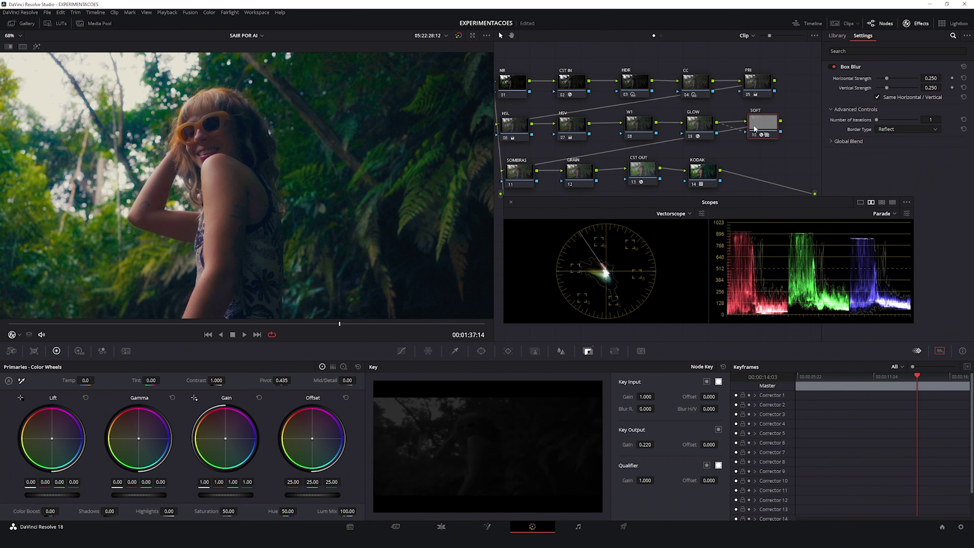
Raise the SOFT node's Key Input Offset to 0.234 on a slightly earlier frame and compare the node off and on.
left_click_drag(230, 324, 322, 331)
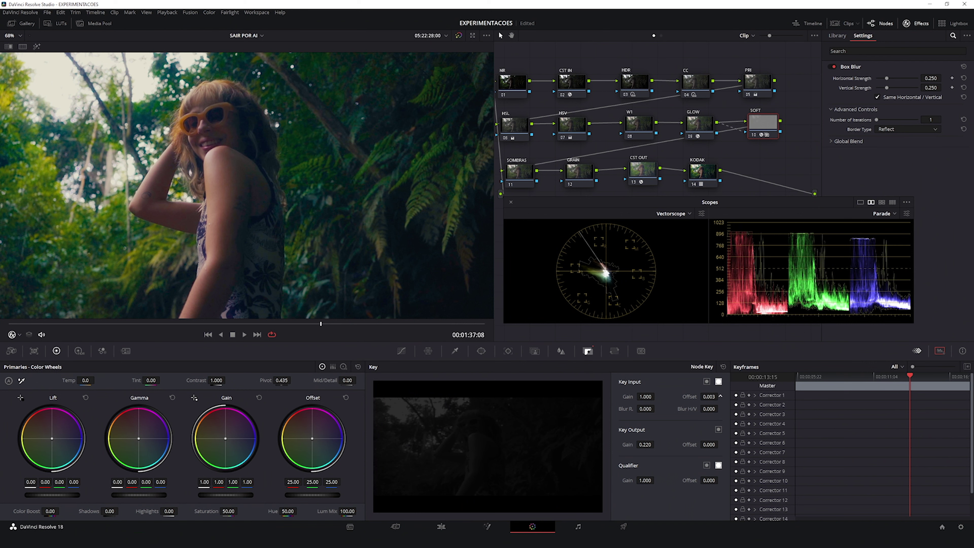
left_click_drag(721, 397, 720, 396)
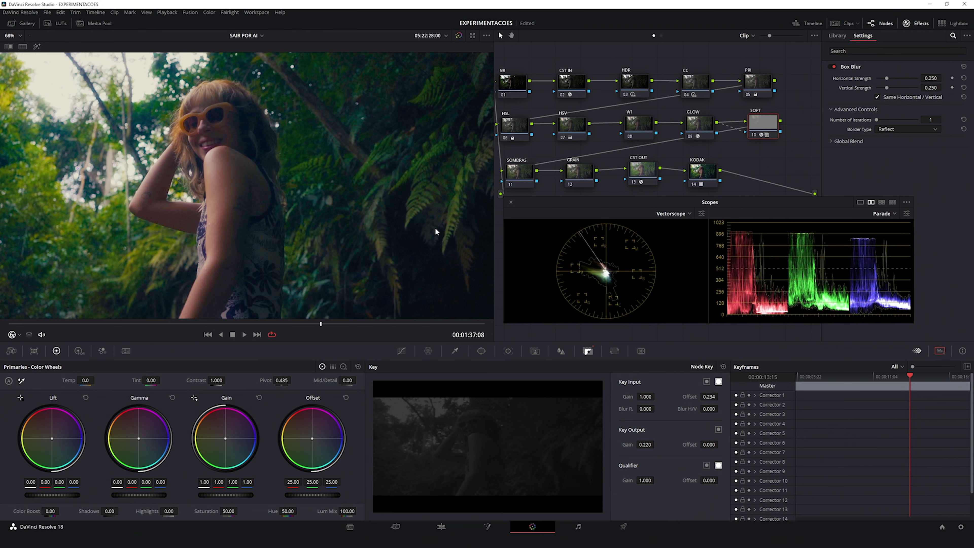
scroll(231, 161, "up", 6)
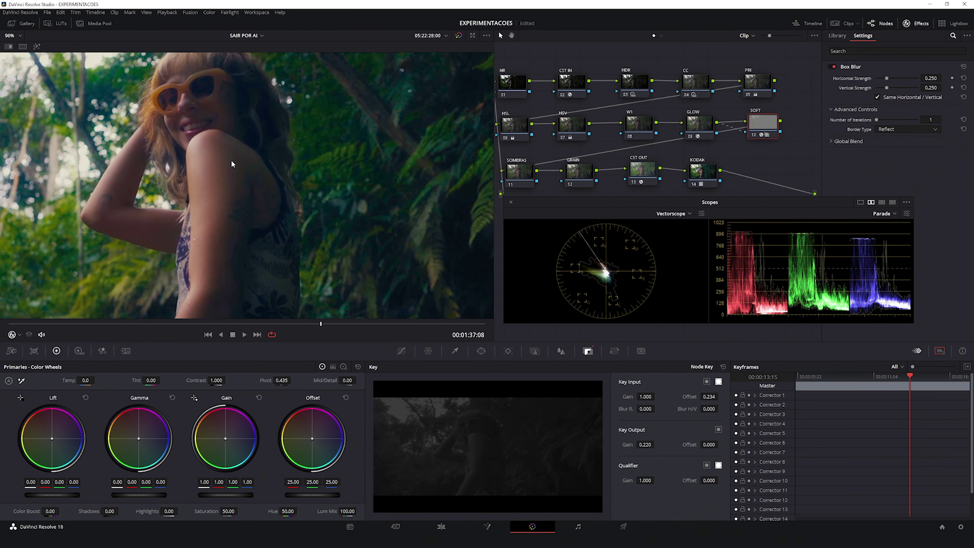
key("ctrl+d")
key("ctrl+d")
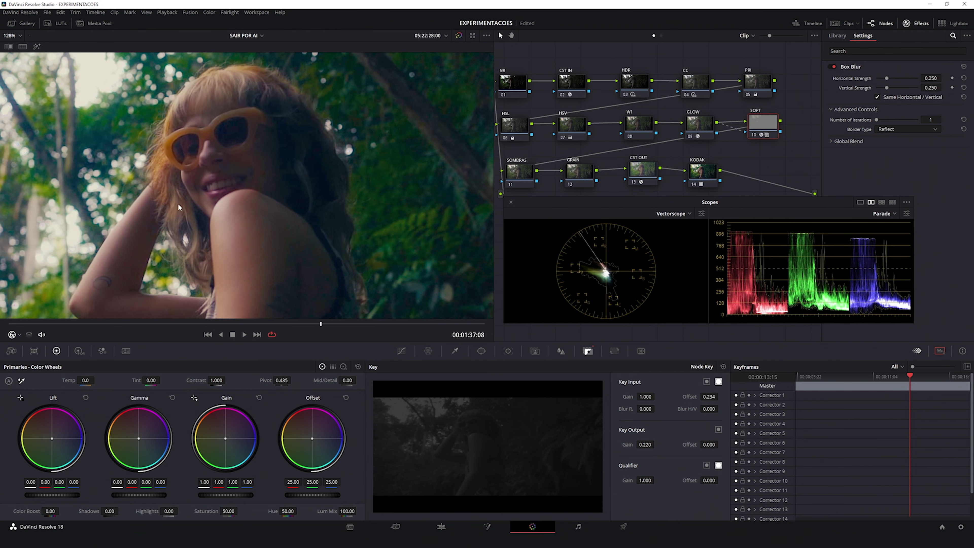
Compare the SOFT node off and on up close across the subject and the ferns, and again on the whole frame.
left_click_drag(39, 162, 151, 134)
key("ctrl+d")
key("ctrl+d")
left_click_drag(85, 97, 230, 232)
key("ctrl+d")
key("ctrl+d")
key("ctrl+d")
key("ctrl+d")
left_click_drag(281, 144, 226, 154)
key("ctrl+d")
key("ctrl+d")
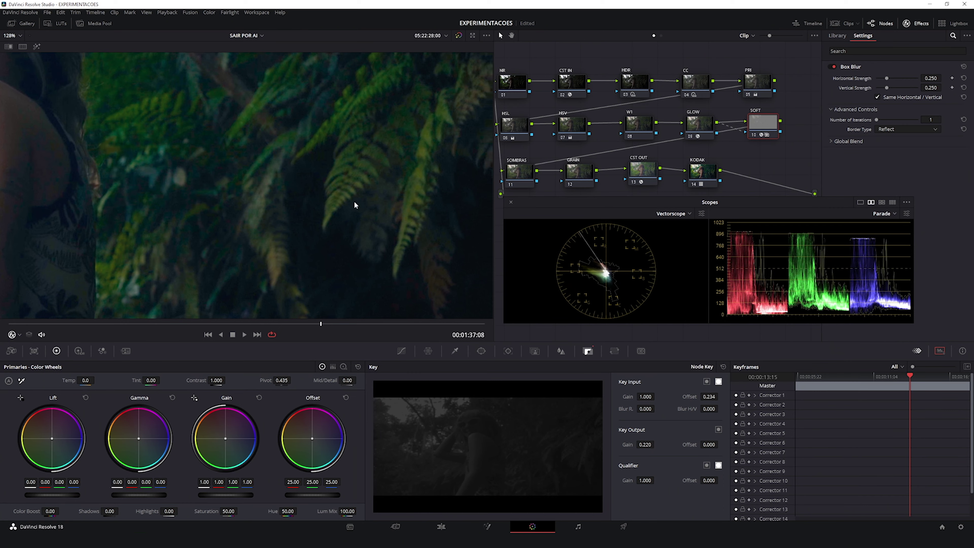
scroll(360, 200, "down", 4)
scroll(218, 177, "down", 1)
left_click_drag(217, 178, 308, 167)
key("ctrl+d")
key("ctrl+d")
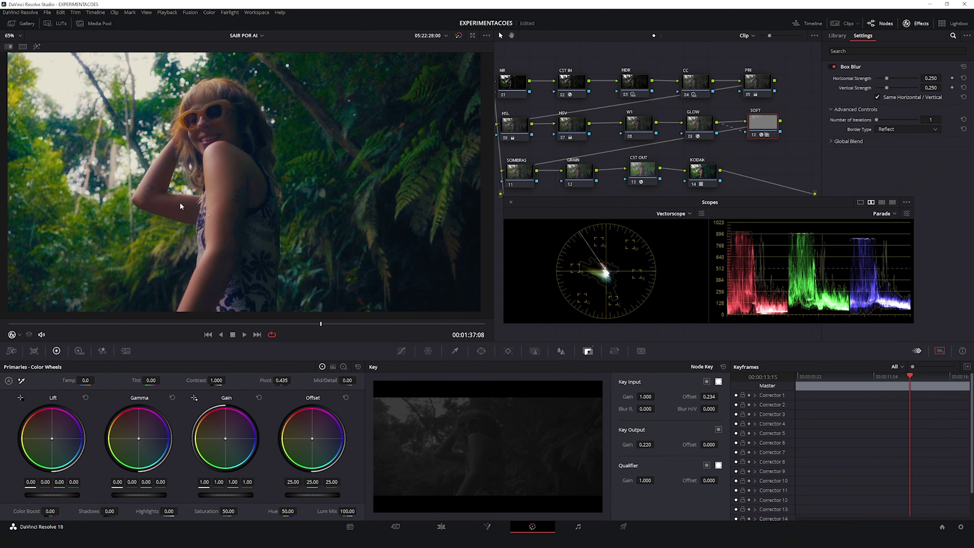
Compare the SOFT node off and on at an earlier frame and play the clip to check the softness in motion.
scroll(132, 136, "down", 1)
left_click_drag(305, 323, 160, 324)
key("ctrl+d")
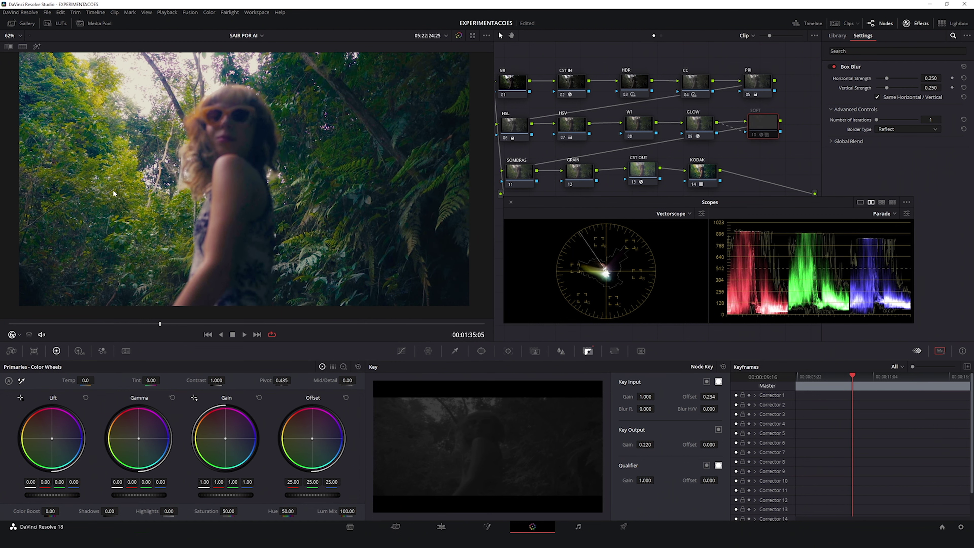
key("ctrl+d")
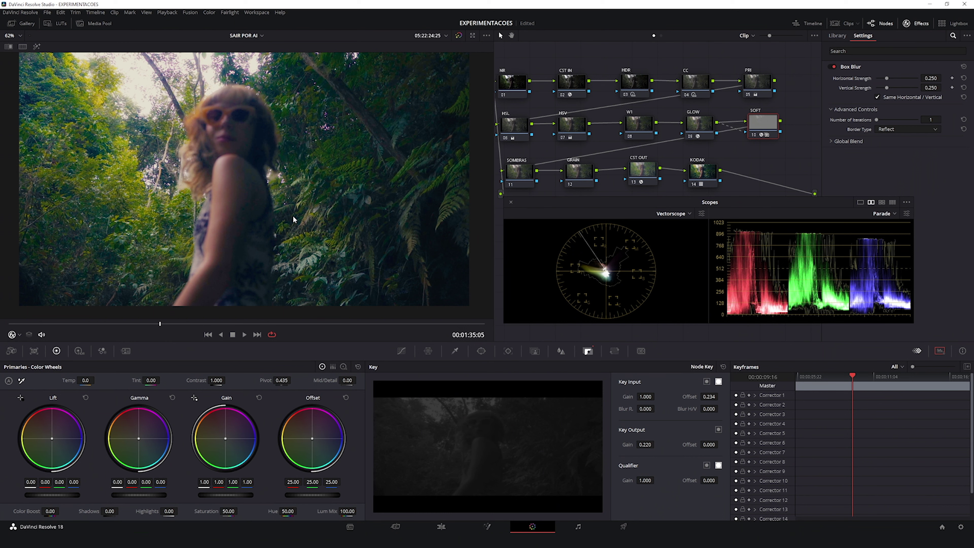
key("space")
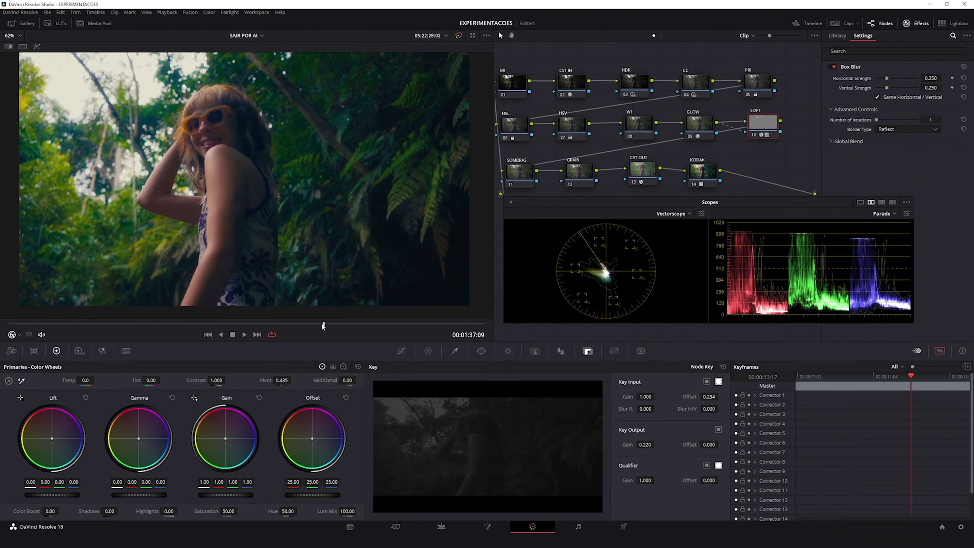
Select the SOMBRAS node with its custom curves shown, and move the scopes below the node tree.
key("alt+c")
left_click_drag(787, 208, 782, 232)
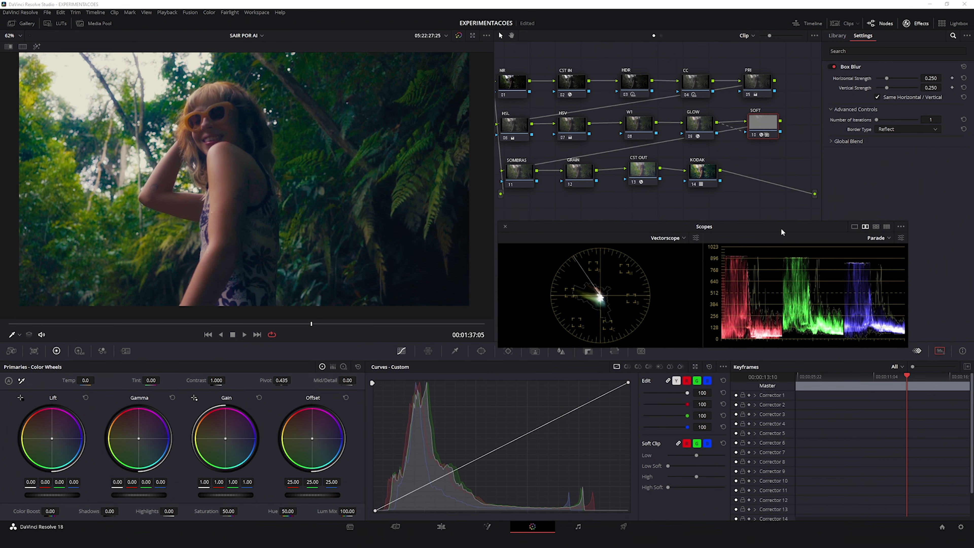
mouse_move(310, 329)
left_mouse_down()
mouse_move(339, 326)
mouse_move(323, 329)
left_mouse_up()
left_click(518, 172)
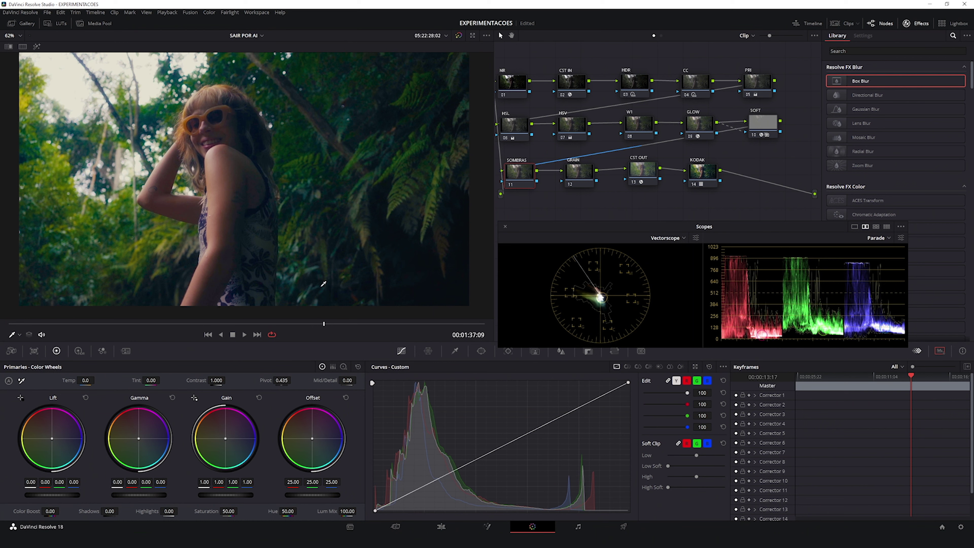
left_click(337, 329)
left_click(324, 328)
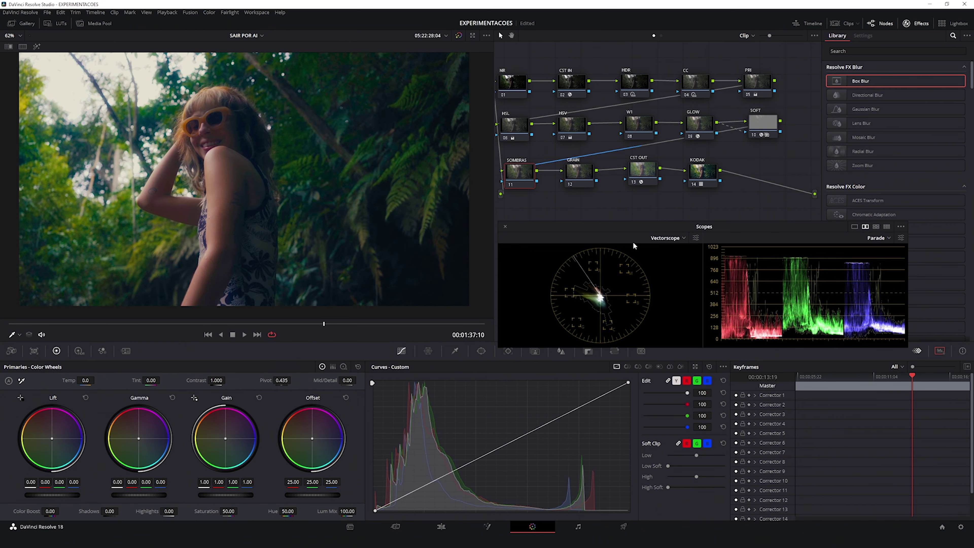
left_click_drag(627, 232, 627, 229)
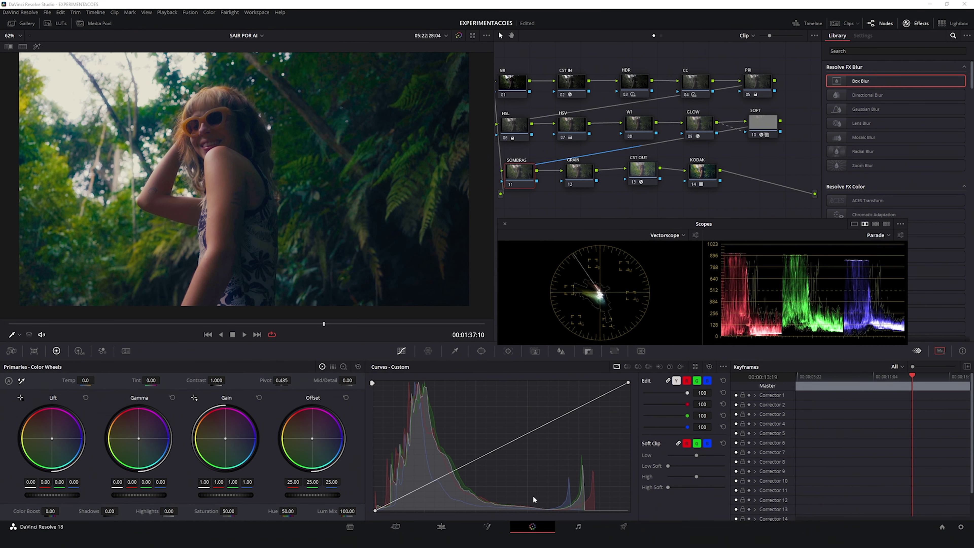
Enlarge the SOMBRAS node's custom curve, raise its black point and anchor the curve in the lower midtones.
left_click(695, 366)
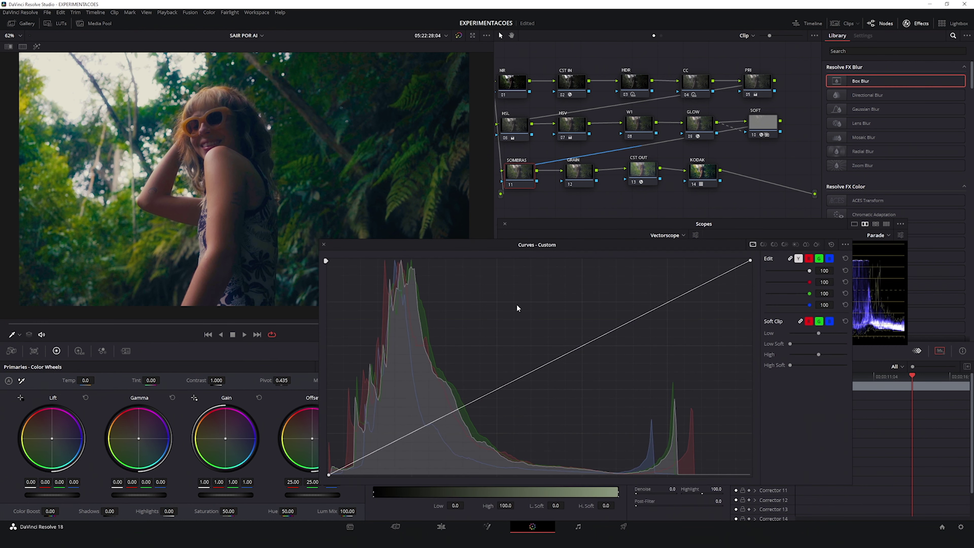
left_click_drag(596, 244, 594, 240)
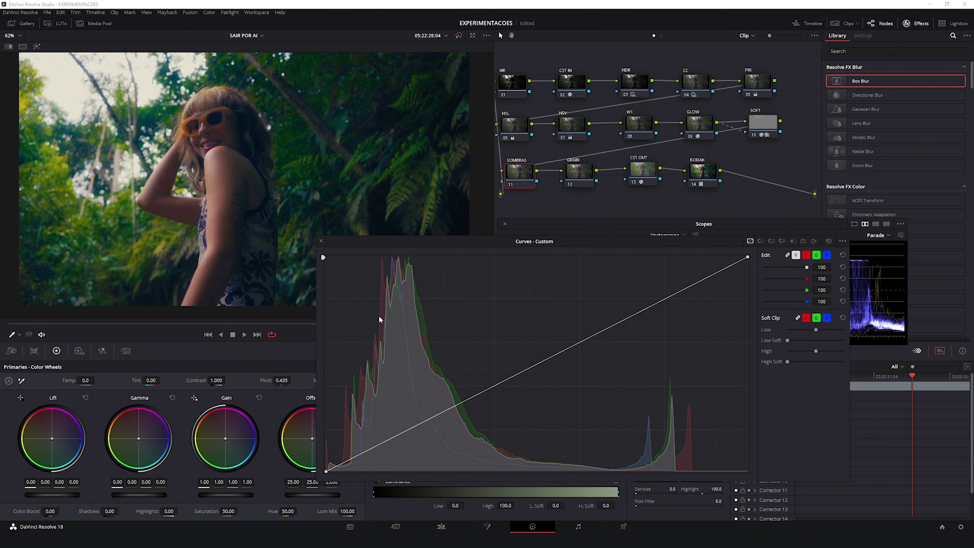
left_click(393, 437, "alt")
mouse_move(386, 445)
left_mouse_down()
mouse_move(404, 442)
mouse_move(396, 434)
left_mouse_up()
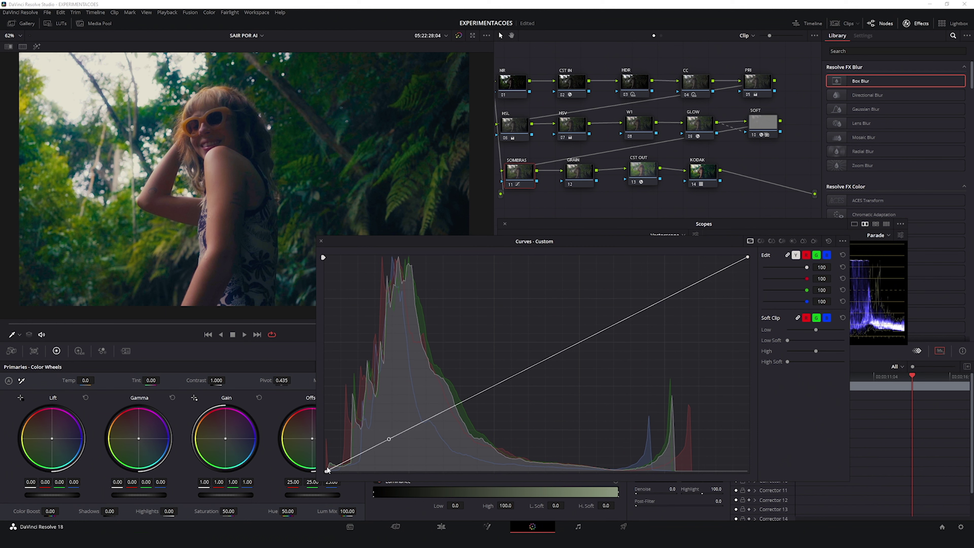
left_click_drag(326, 472, 326, 448)
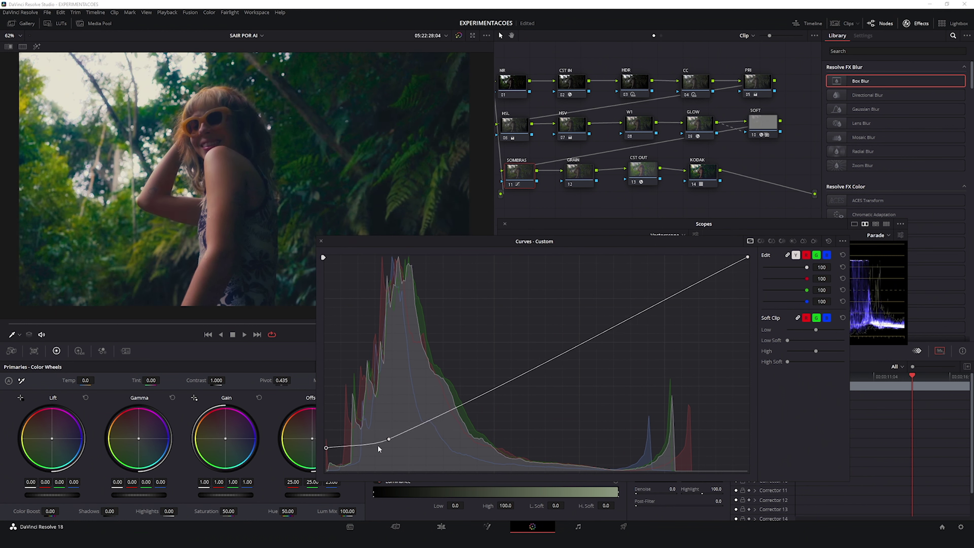
left_click_drag(390, 444, 432, 423)
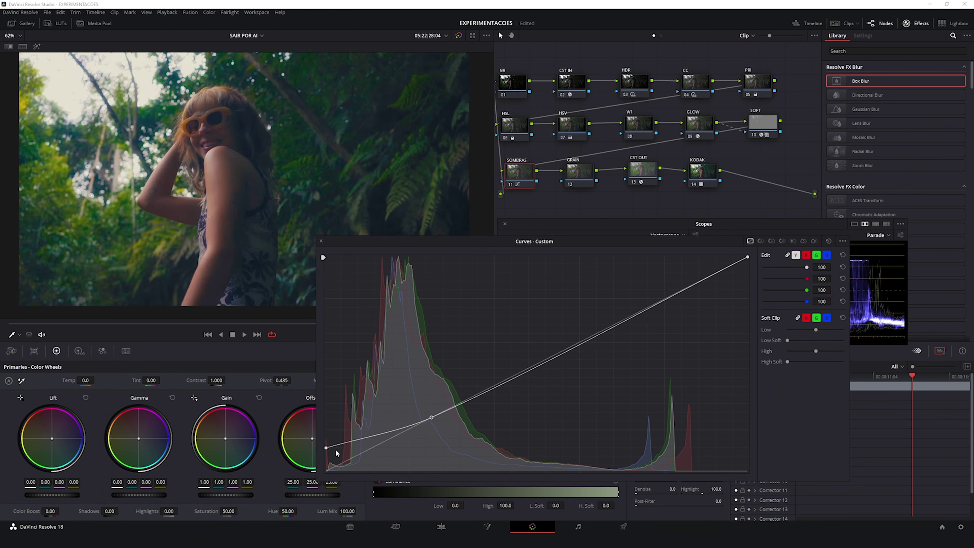
Refine the SOMBRAS curve by lowering its black point slightly and moving the anchor point deeper into the shadows.
left_click_drag(327, 449, 322, 448)
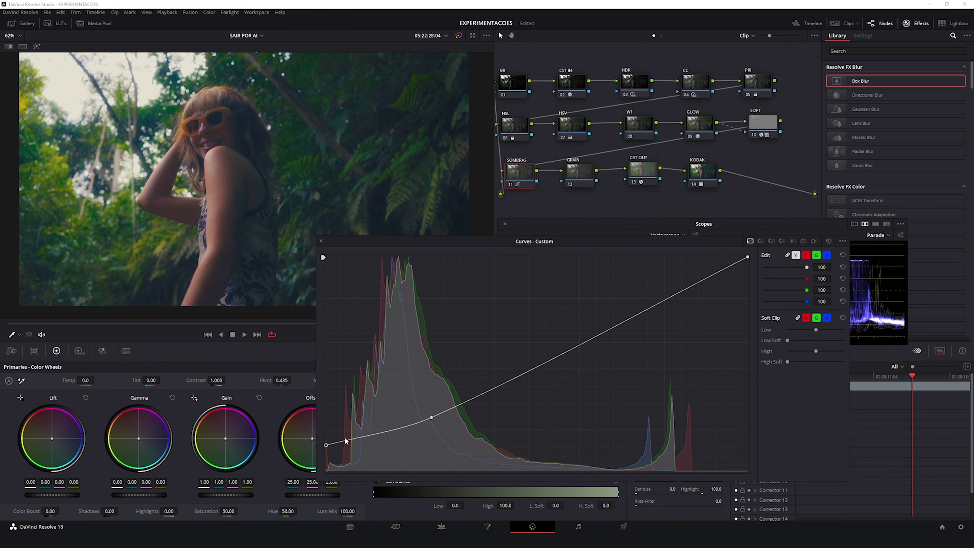
left_click_drag(328, 445, 326, 451)
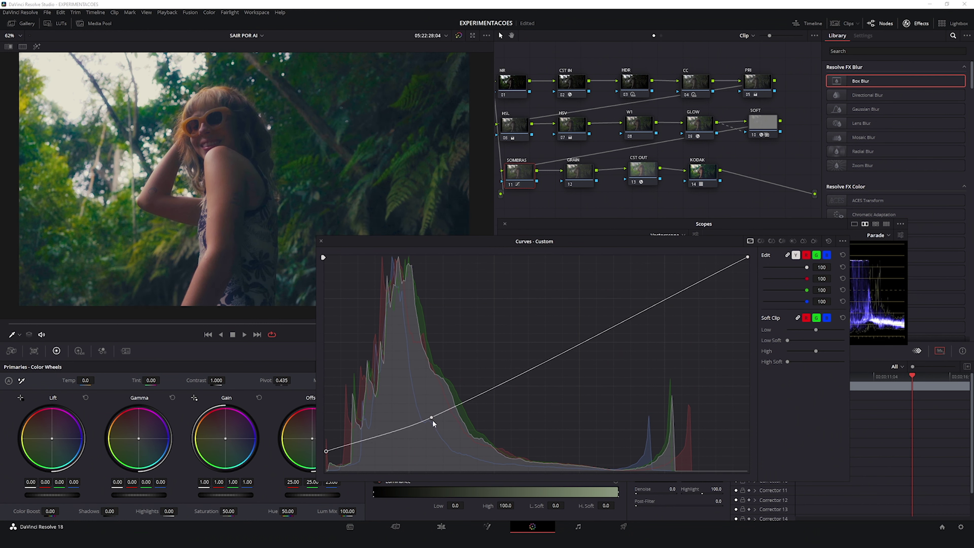
left_click_drag(432, 420, 407, 431)
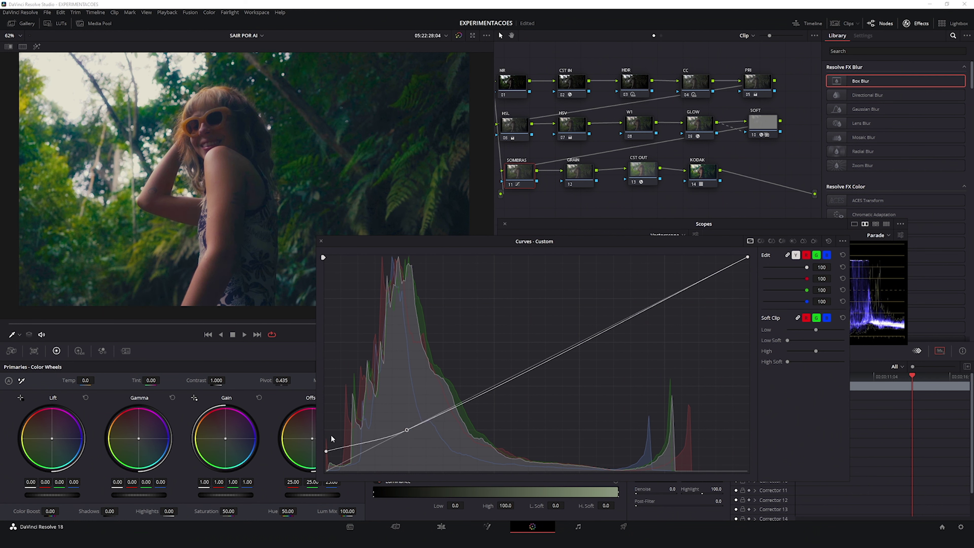
mouse_move(326, 451)
left_mouse_down()
mouse_move(325, 468)
mouse_move(326, 451)
left_mouse_up()
Close the enlarged curves window and reset the SOMBRAS node's grade.
left_click(321, 243)
right_click(524, 179)
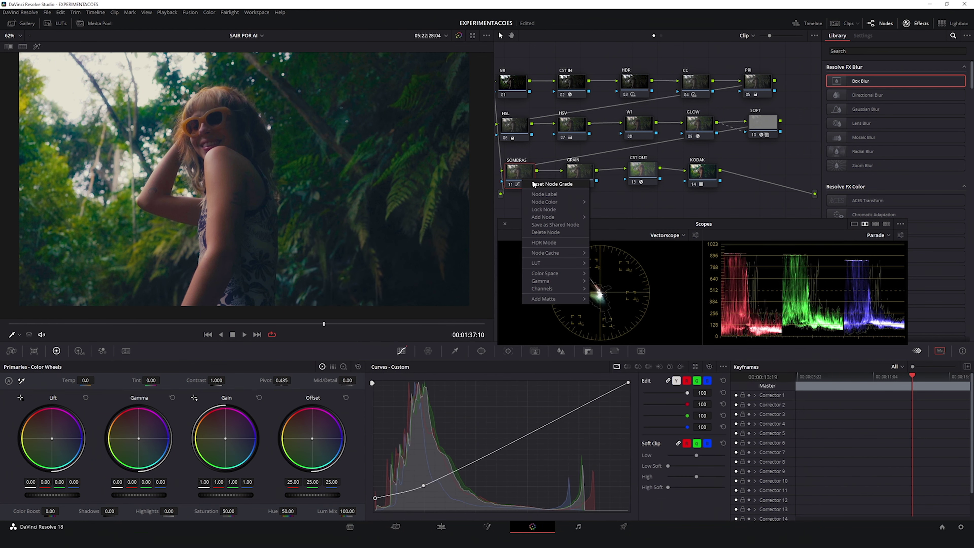
left_click(536, 186)
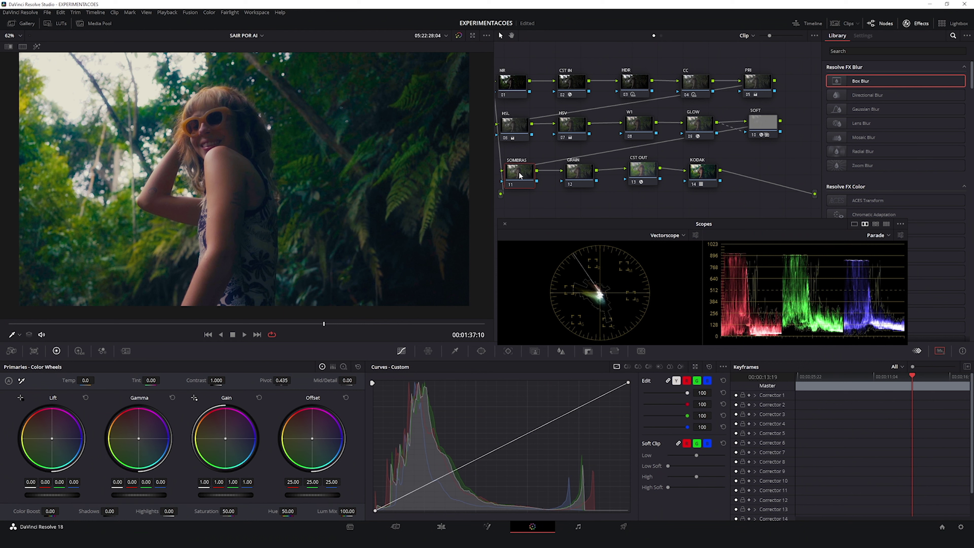
Try the Linear gamma on the SOMBRAS node, returning it to Use timeline.
left_click_drag(519, 174, 523, 175)
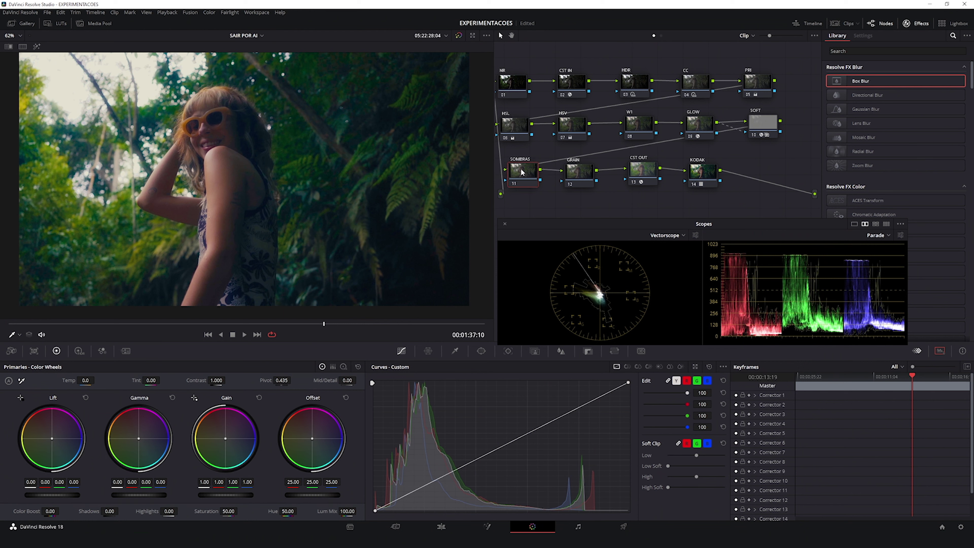
right_click(524, 175)
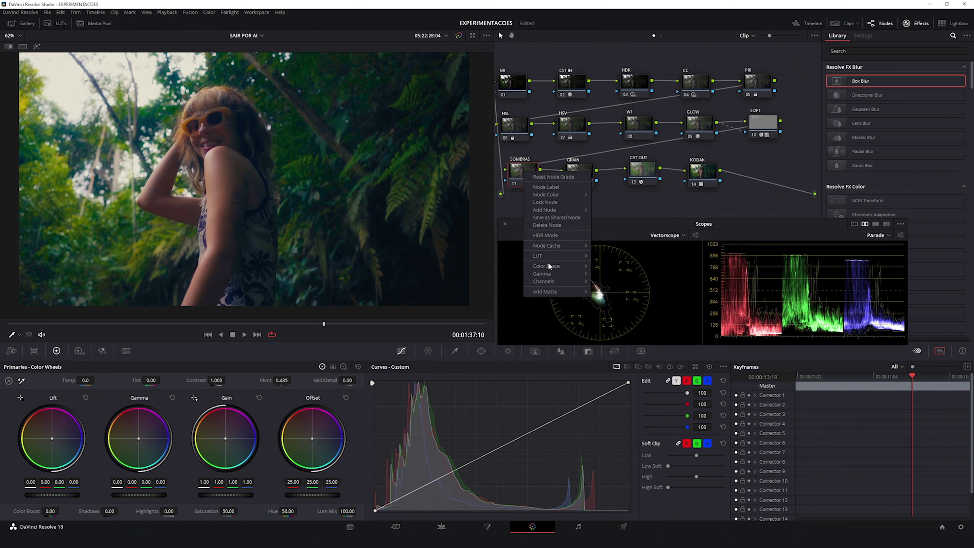
mouse_move(547, 275)
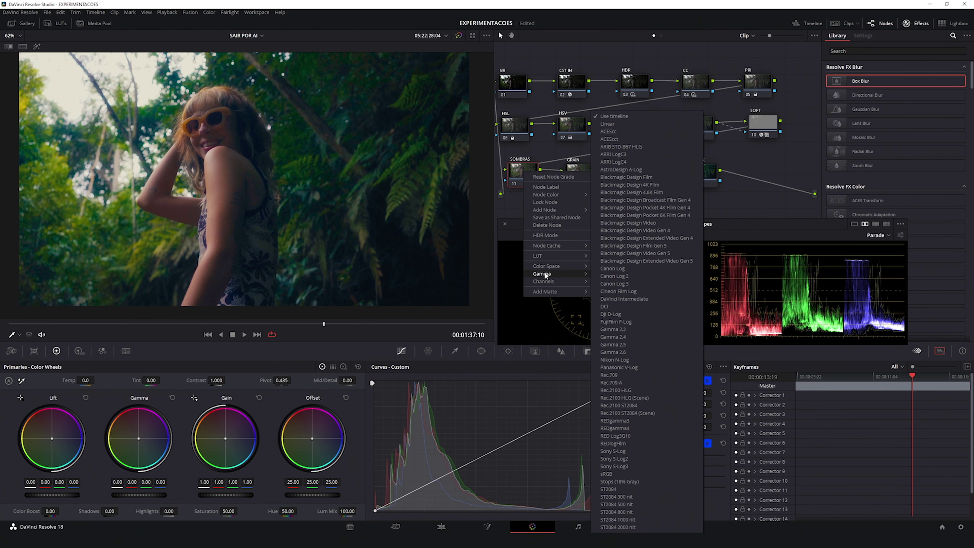
left_click(614, 124)
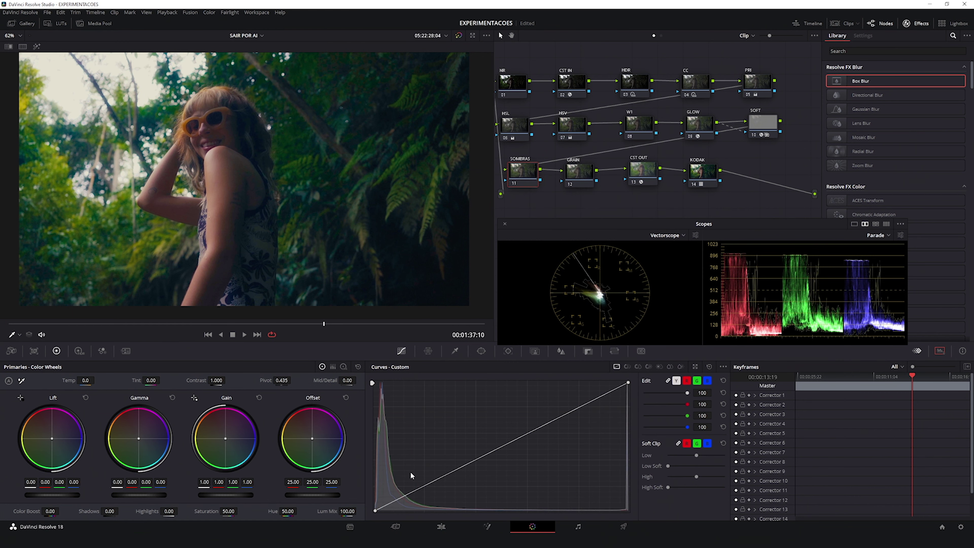
right_click(515, 168)
mouse_move(561, 267)
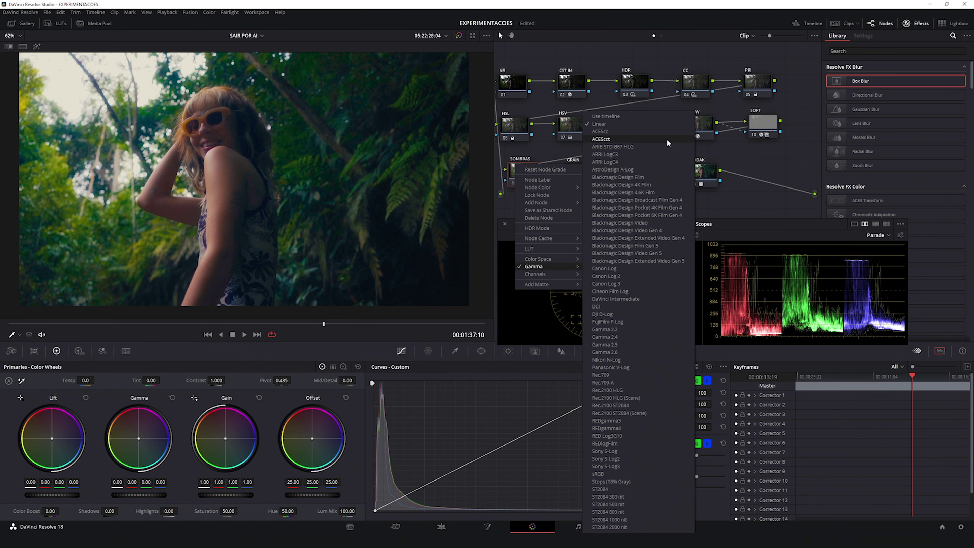
left_click(668, 132)
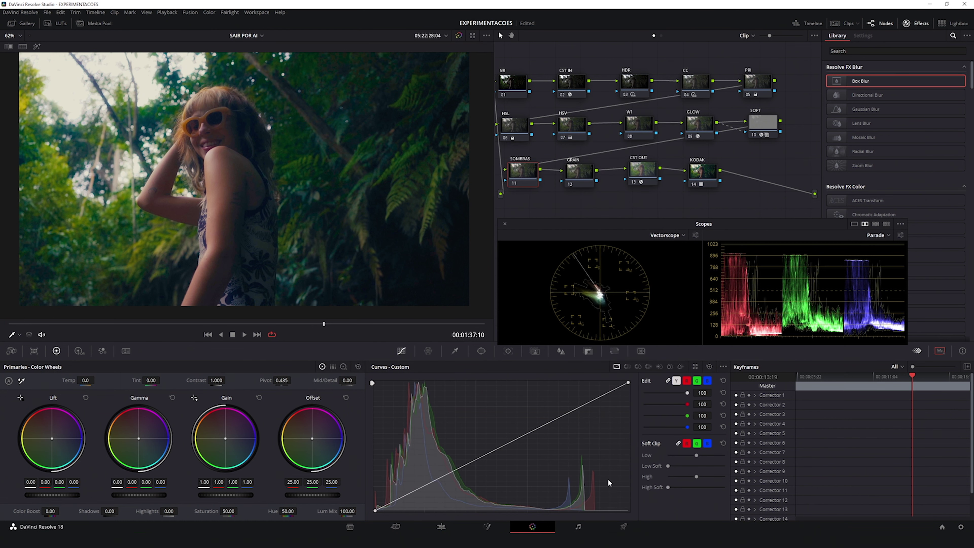
Set the SOMBRAS node's gamma to Linear.
right_click(525, 175)
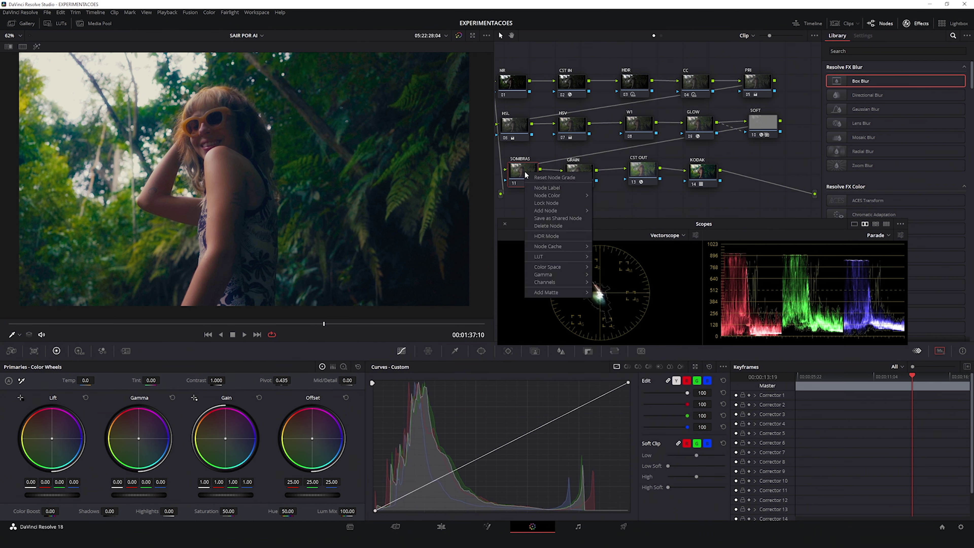
mouse_move(559, 273)
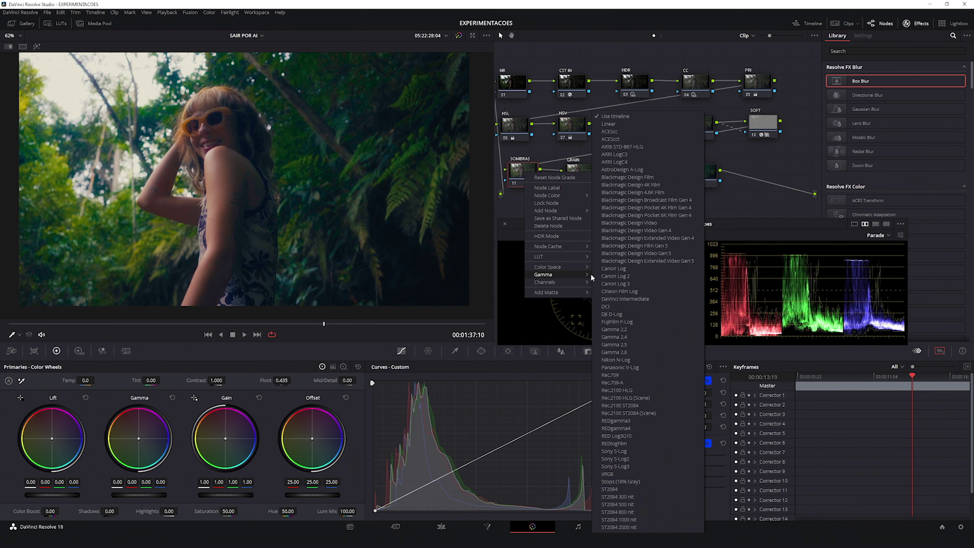
left_click(625, 123)
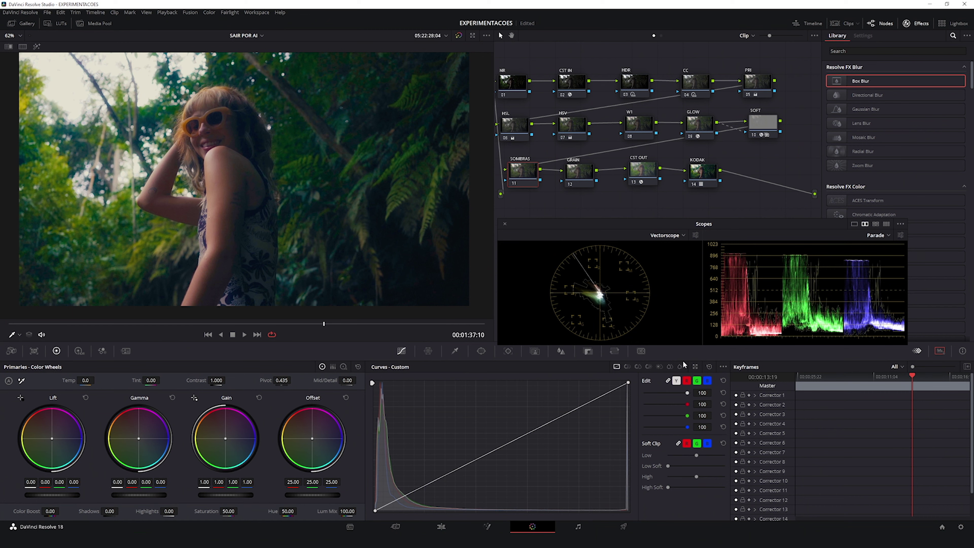
Enlarge the SOMBRAS node's custom curve, anchor it in the deep shadows and raise its black point slightly.
left_click(695, 367)
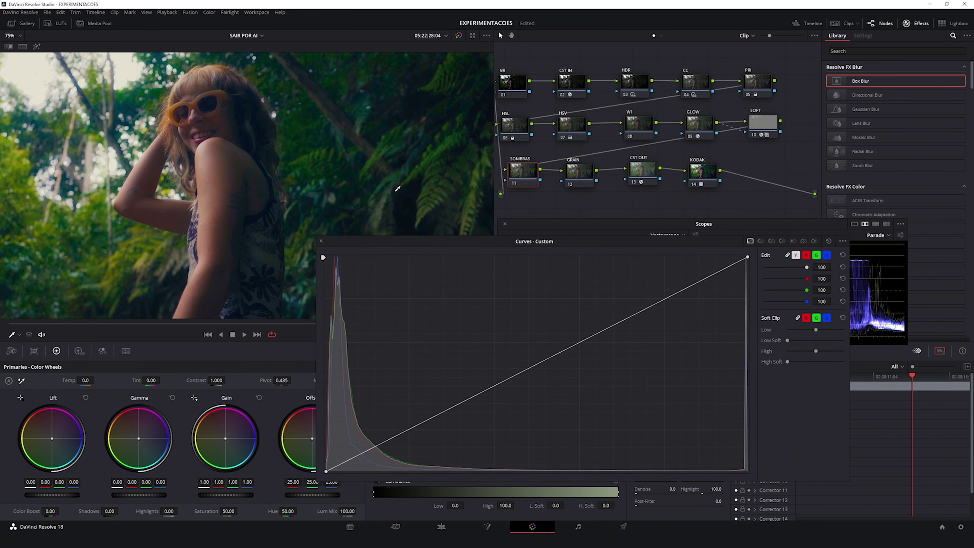
left_click(351, 458, "alt")
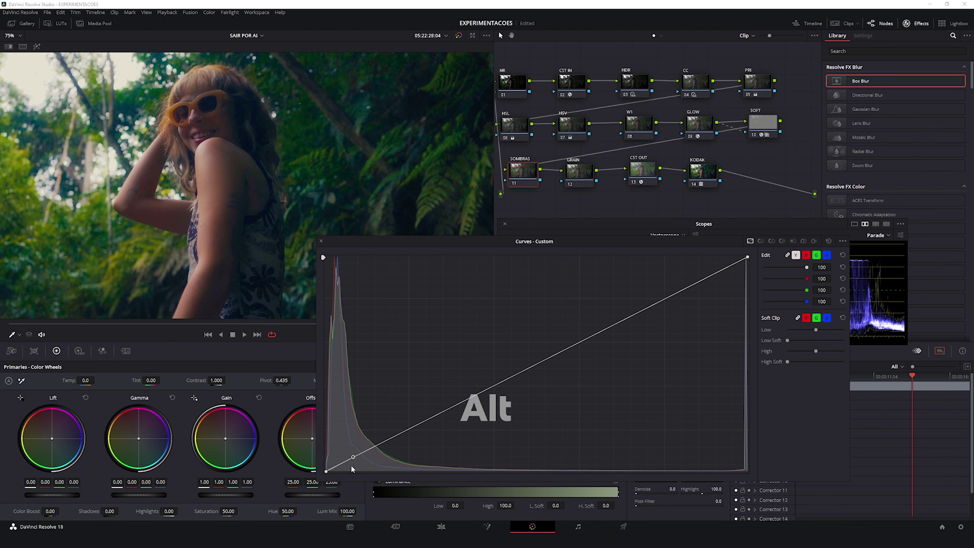
left_click_drag(359, 455, 342, 464)
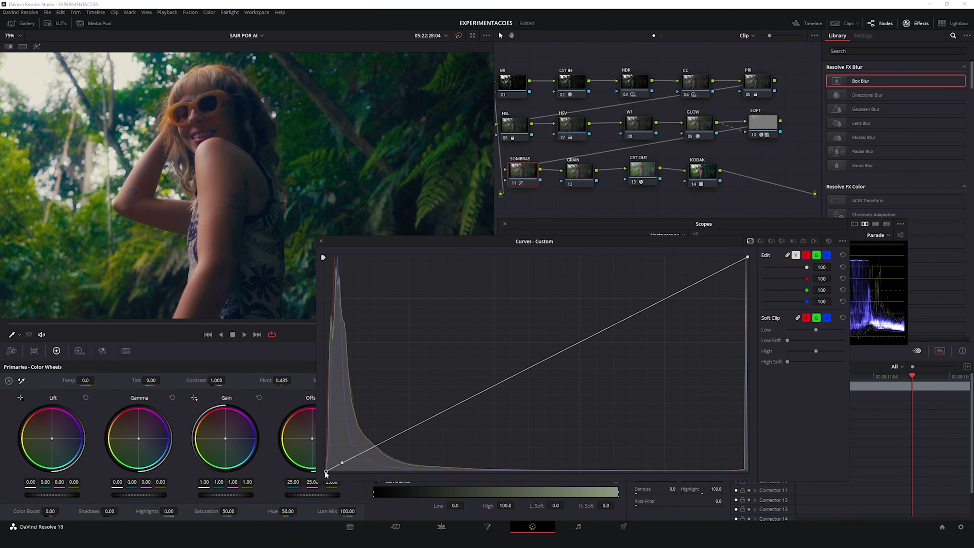
left_click_drag(326, 470, 326, 466)
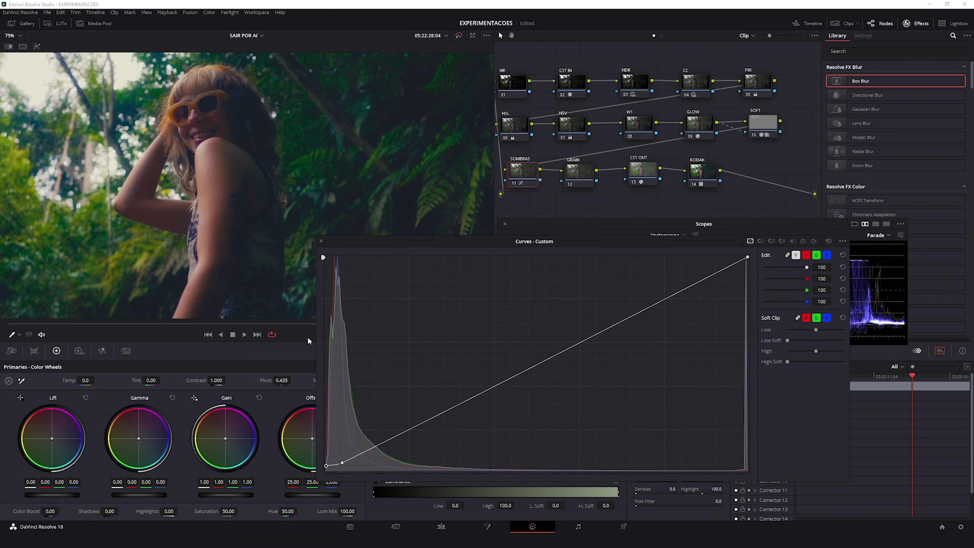
Move the enlarged curves window aside, compare the image with SOMBRAS off and on, and close the window.
left_click_drag(372, 250, 389, 276)
scroll(263, 212, "down", 3)
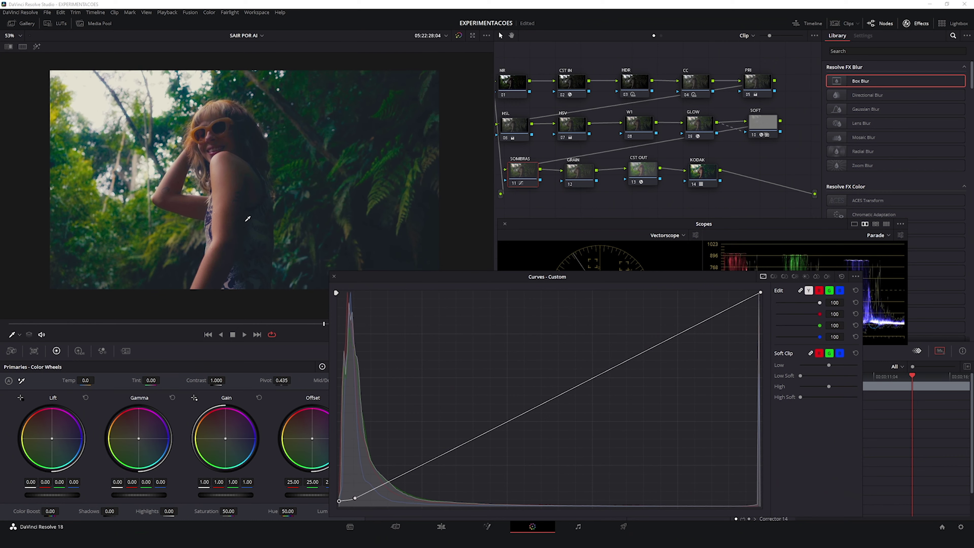
scroll(263, 213, "up", 2)
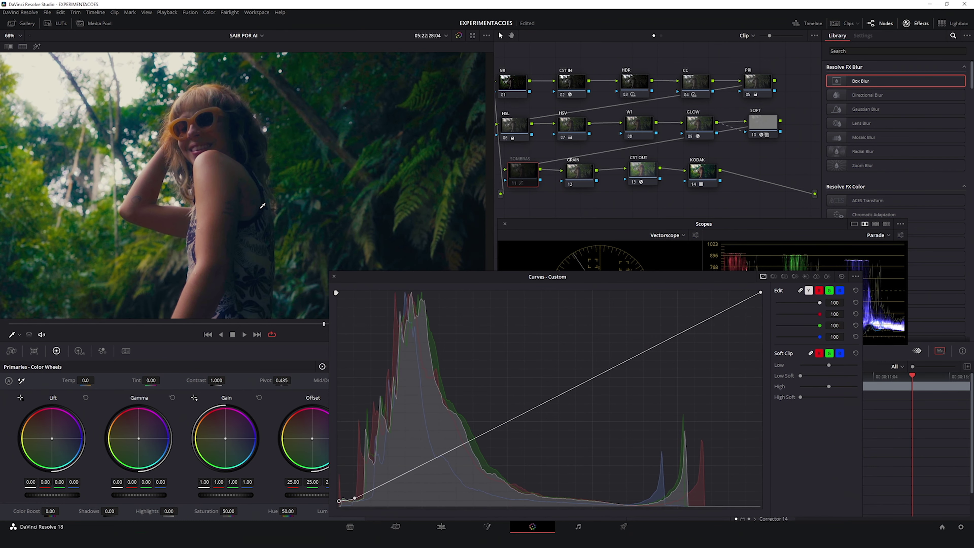
key("ctrl+d")
left_click_drag(459, 276, 479, 233)
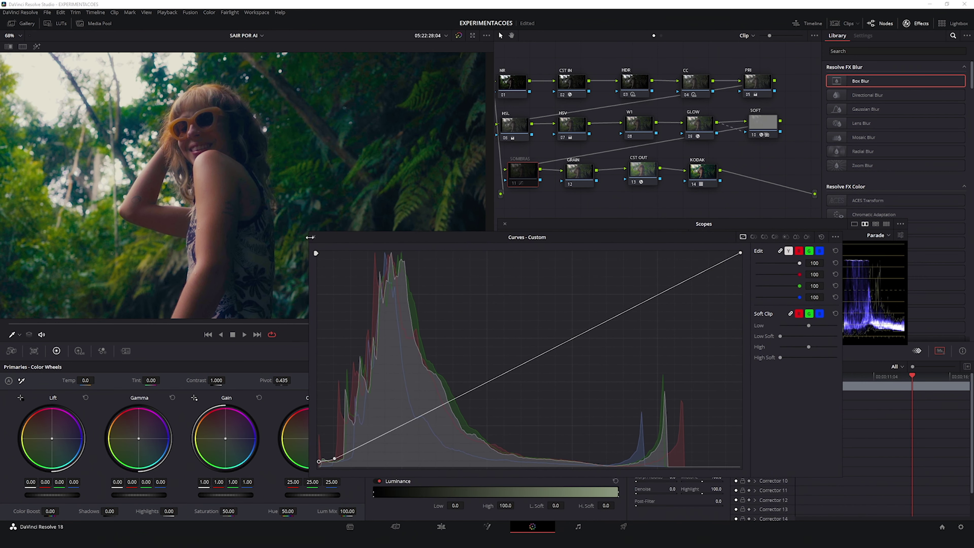
key("ctrl+d")
key("ctrl+d")
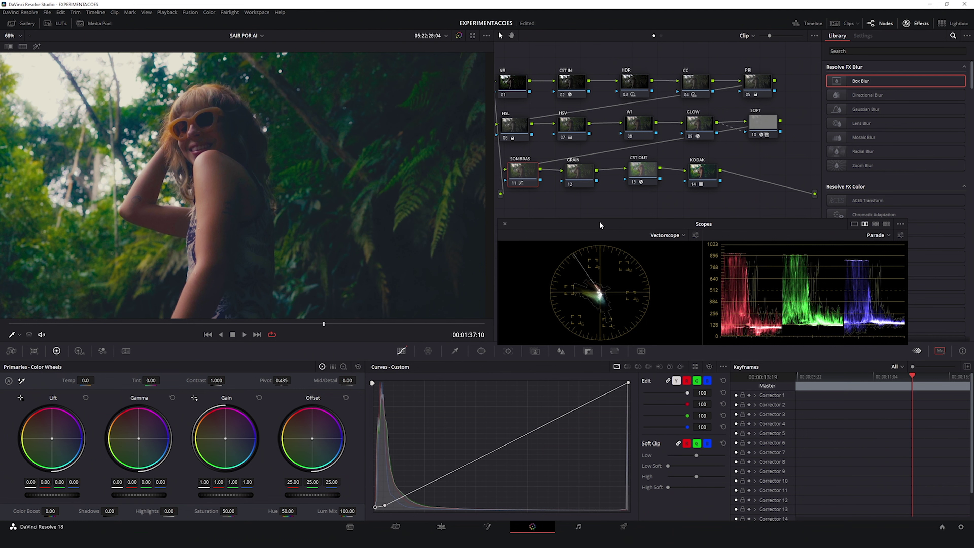
Examine the lifted shadows around the woman and the dark foliage up close, with the SOMBRAS node off and on.
left_click_drag(280, 185, 338, 186)
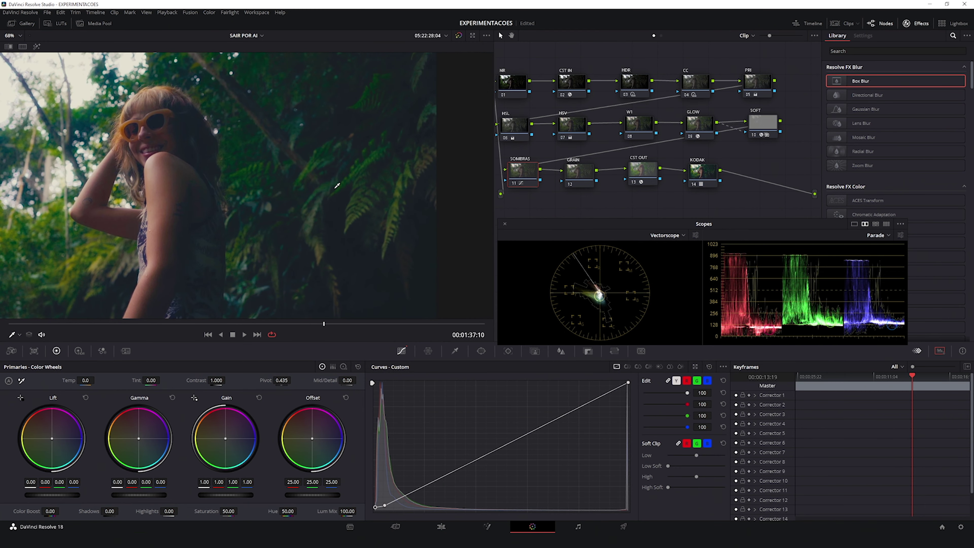
left_click_drag(348, 230, 376, 220)
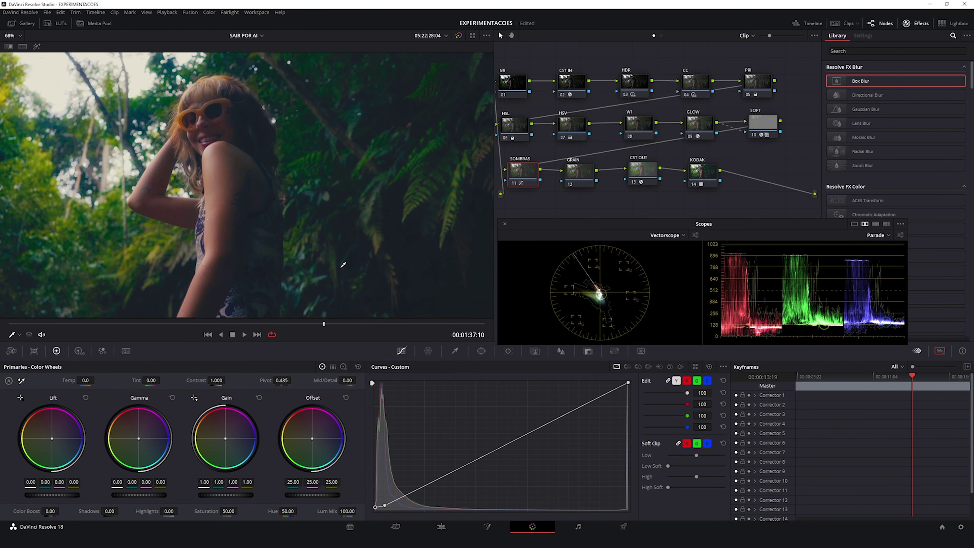
left_click_drag(343, 265, 336, 224)
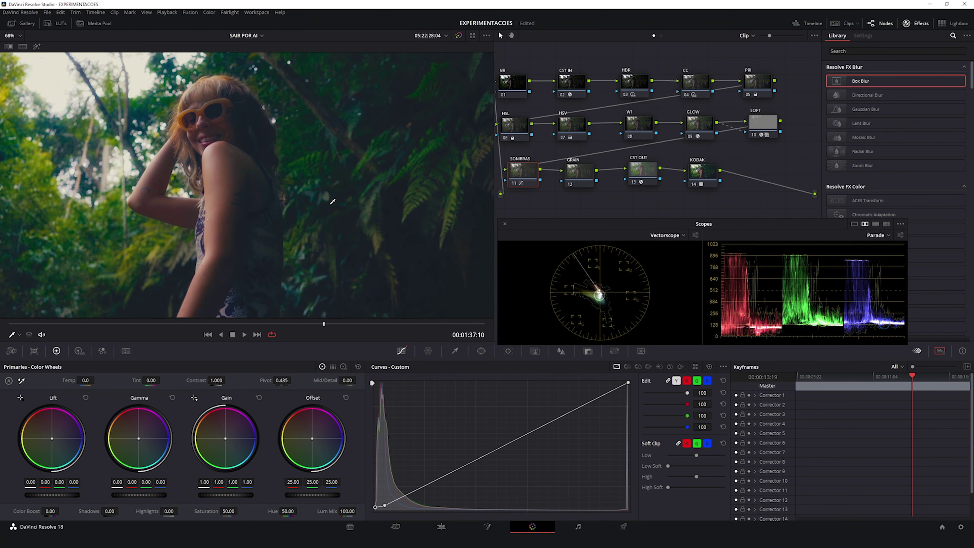
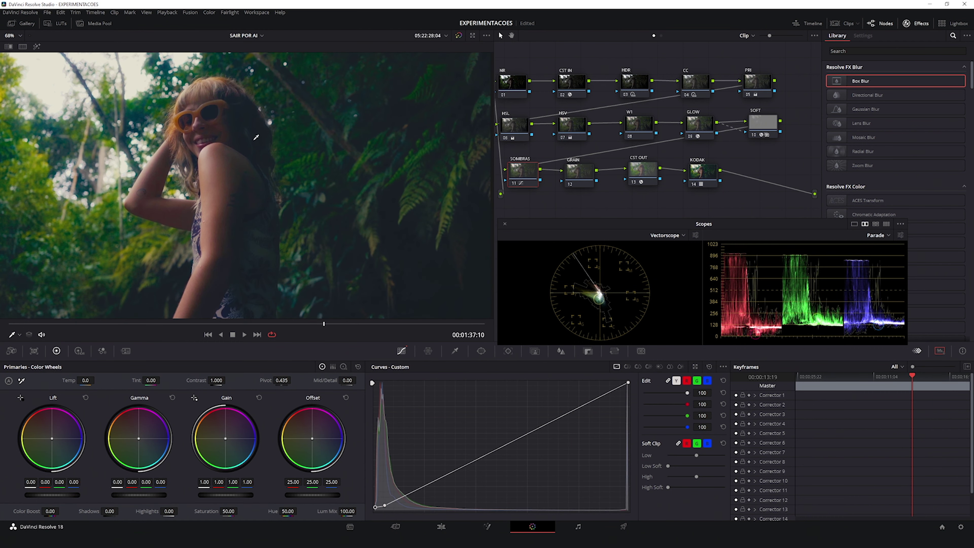
scroll(435, 123, "up", 5)
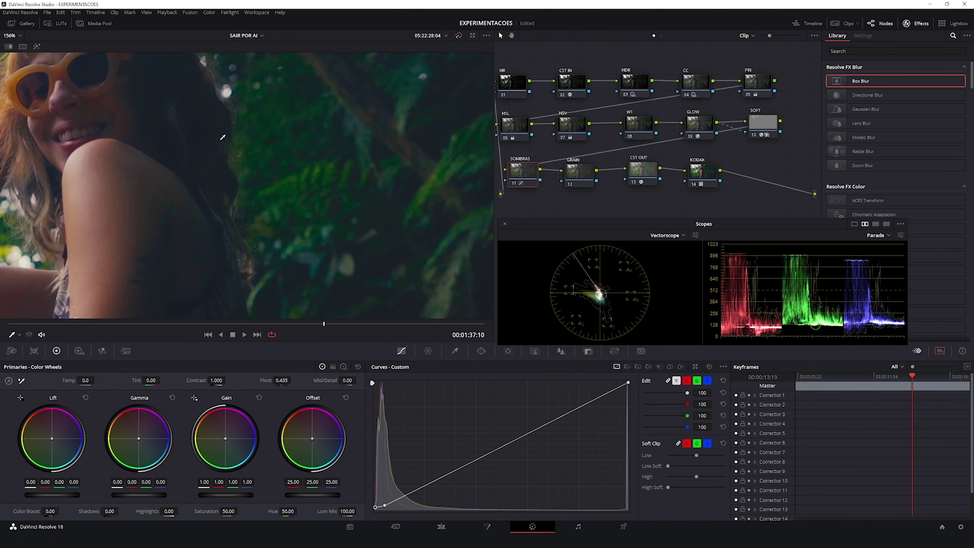
scroll(284, 169, "up", 4)
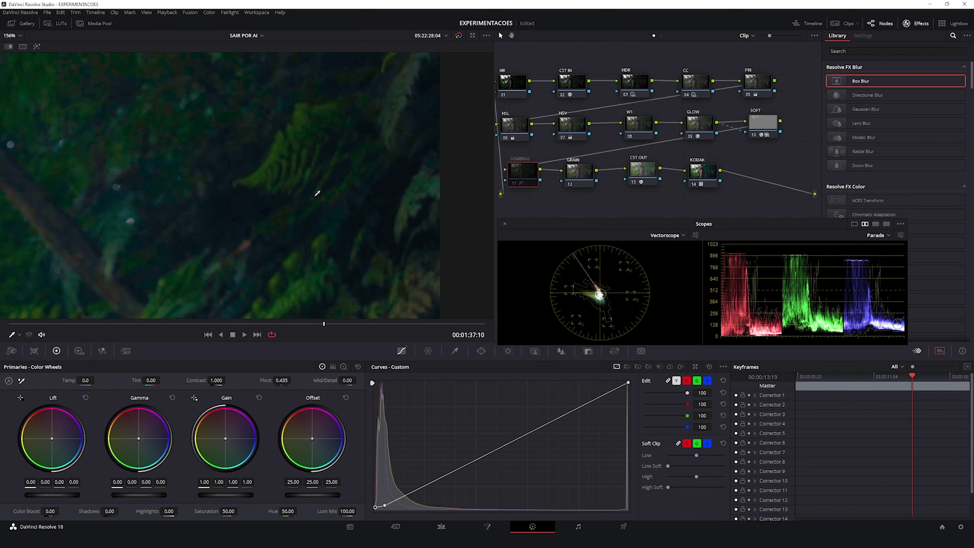
scroll(317, 193, "down", 2)
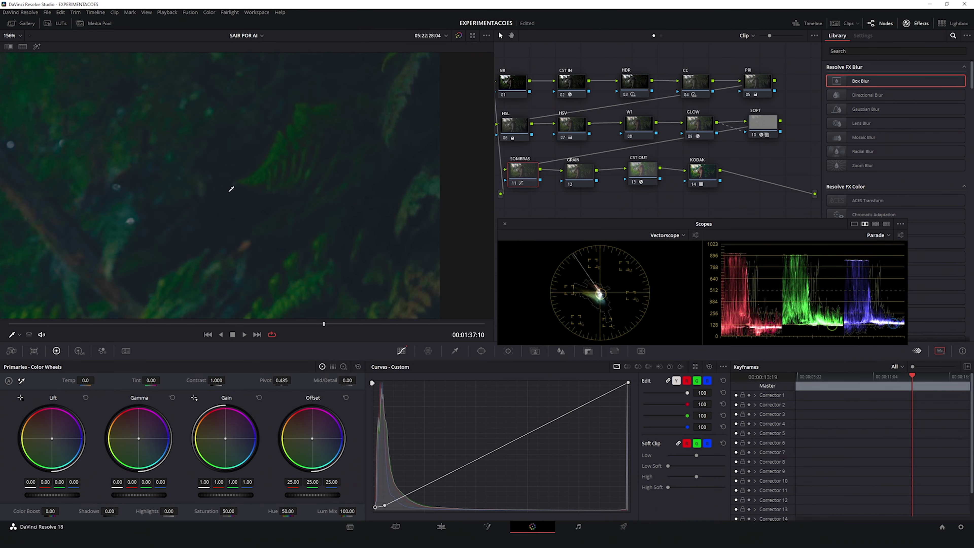
scroll(374, 169, "down", 5)
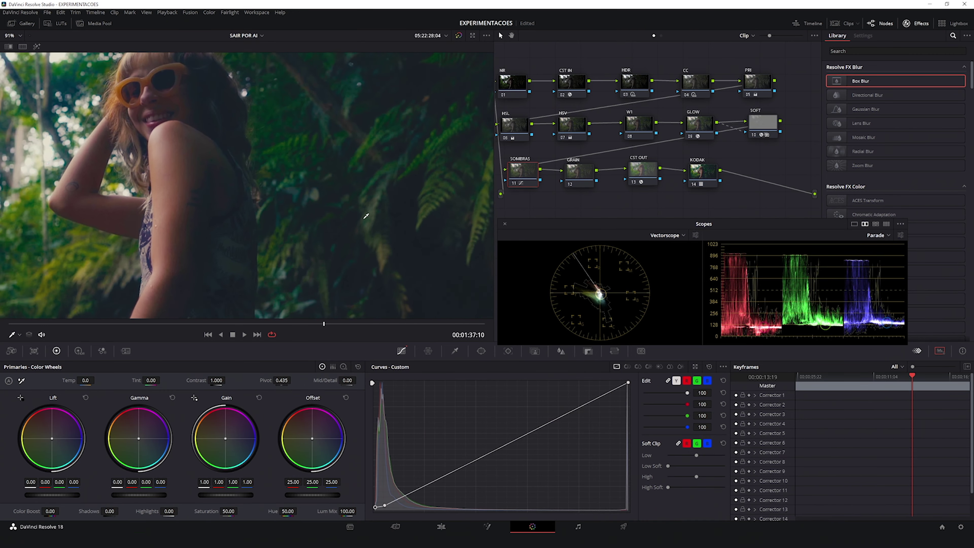
scroll(347, 228, "up", 2)
scroll(355, 240, "up", 1)
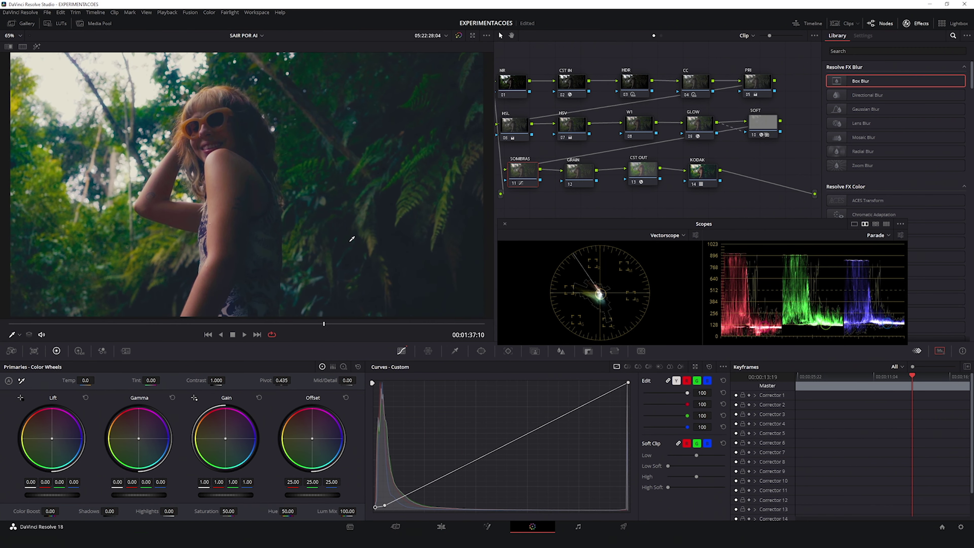
key("ctrl+d")
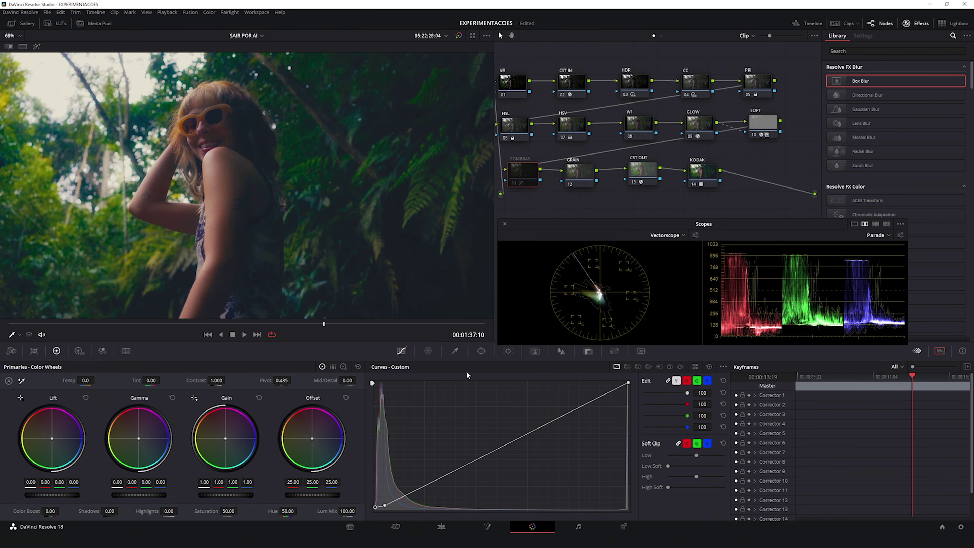
key("ctrl+d")
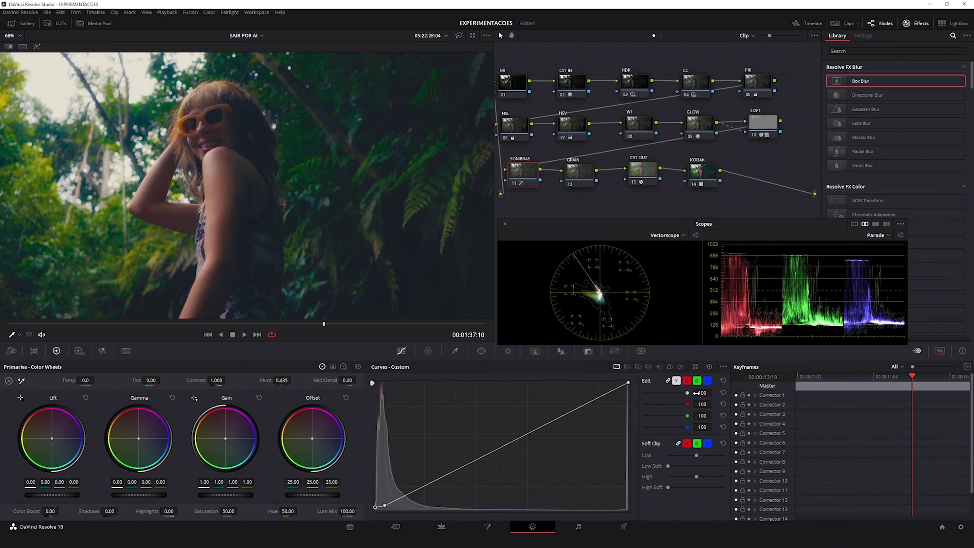
Reopen the enlarged SOMBRAS curve, lower its black point slightly with the anchor kept in place, and close the window.
left_click(695, 366)
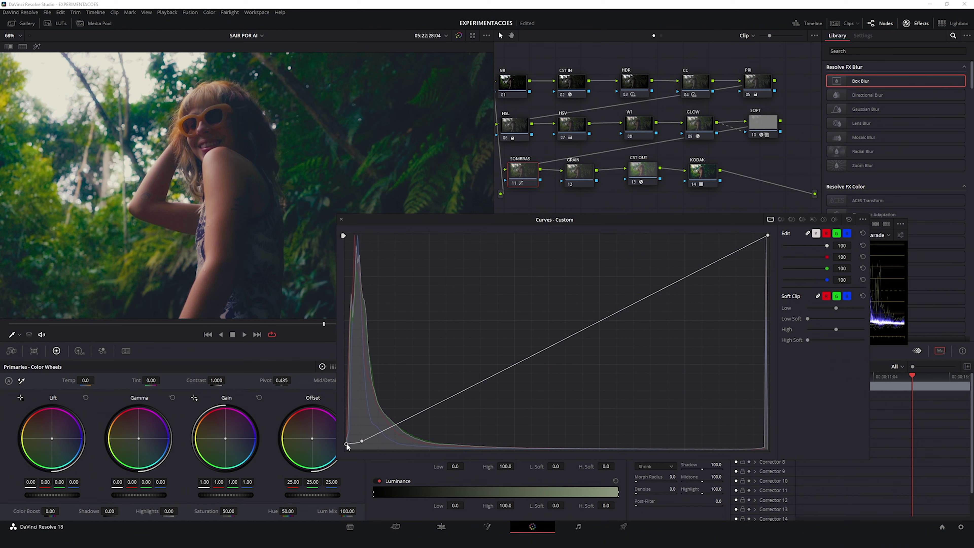
left_click_drag(364, 442, 365, 440)
key("ctrl+z")
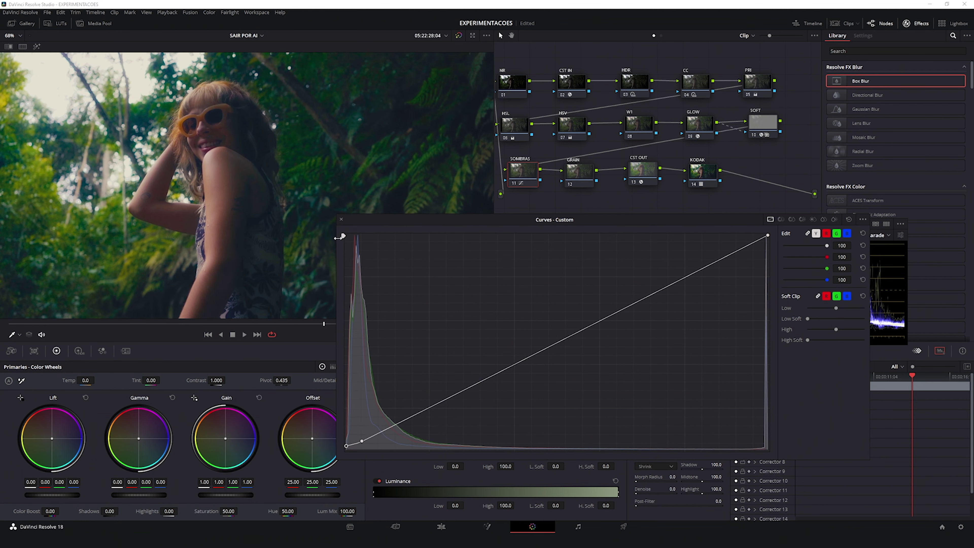
left_click(342, 220)
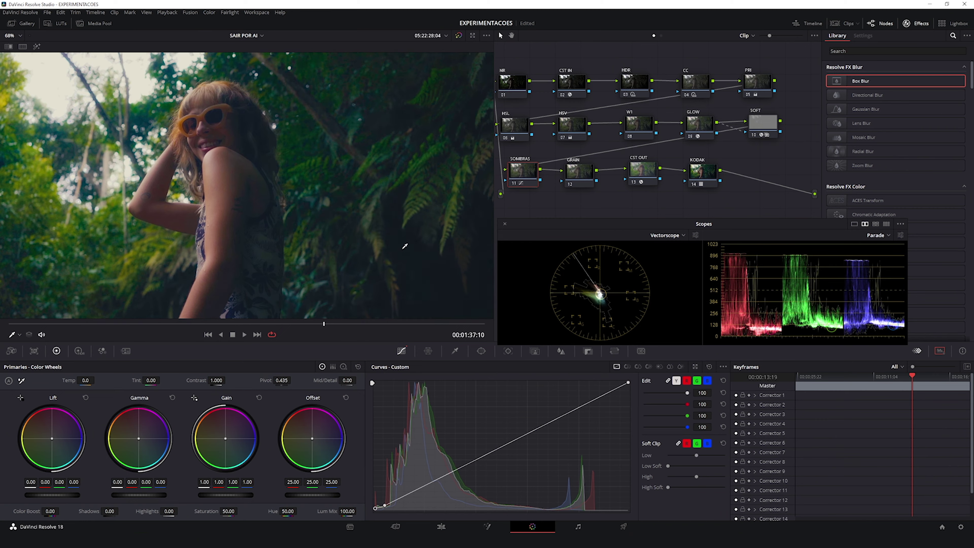
Inspect the foliage shadows close up and across the full frame with the SOMBRAS node off and on.
scroll(403, 175, "up", 3)
scroll(403, 175, "up", 5)
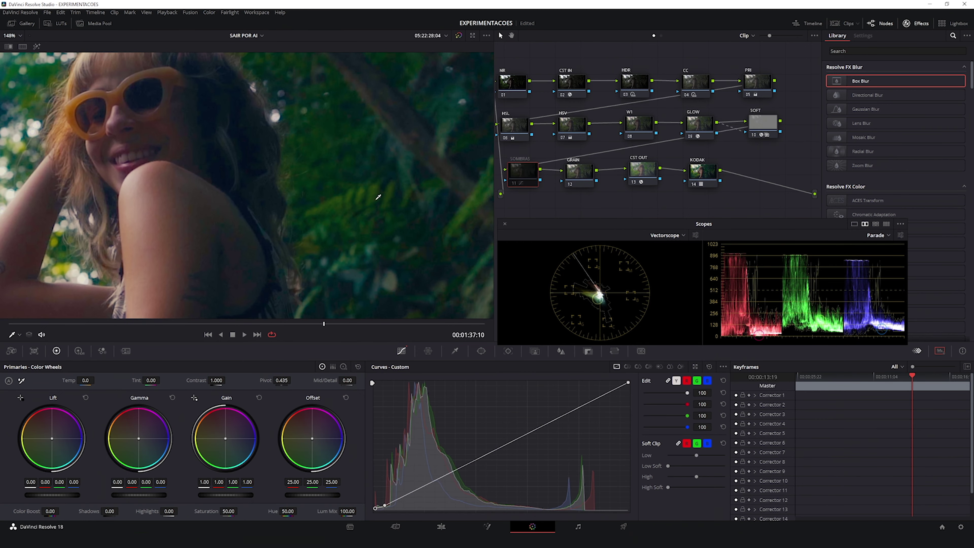
left_click_drag(465, 165, 174, 152)
scroll(174, 230, "down", 3)
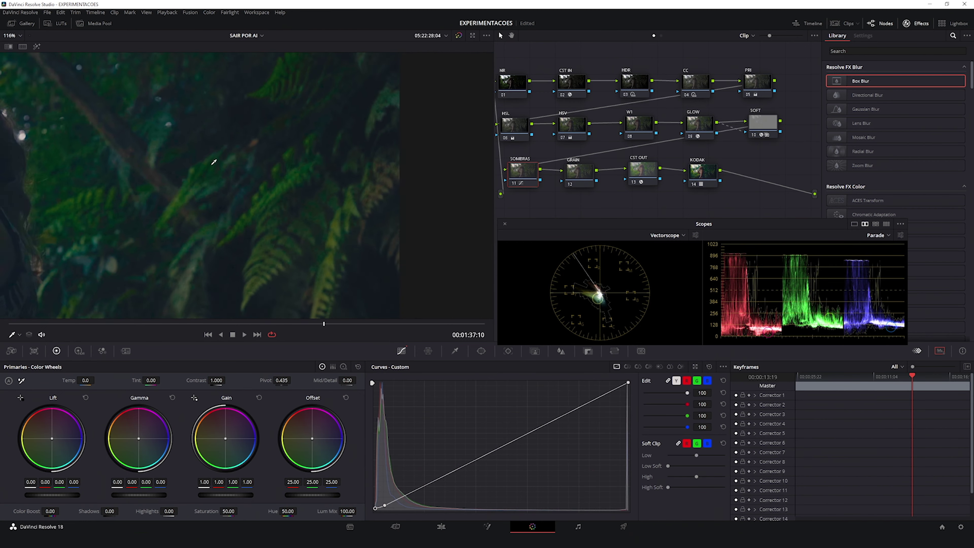
scroll(173, 230, "down", 2)
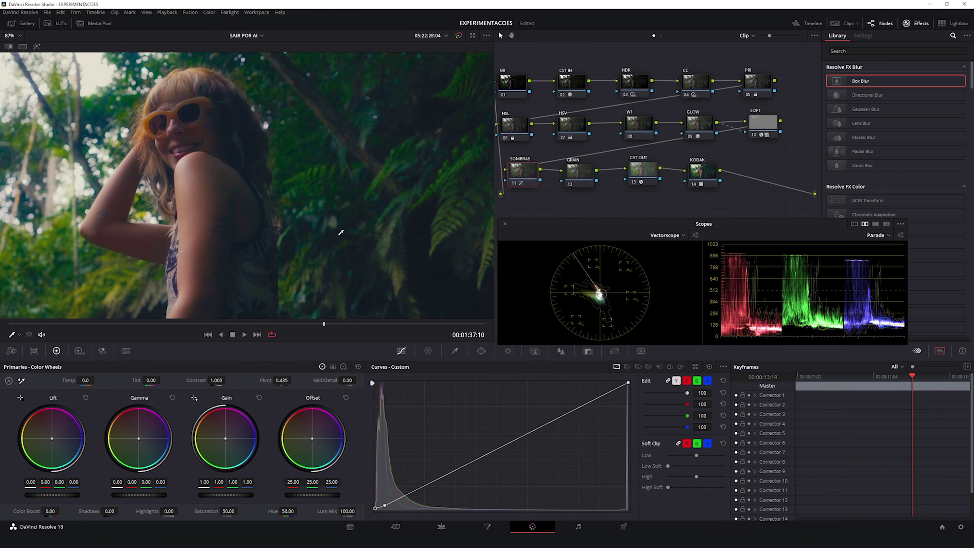
scroll(340, 232, "down", 1)
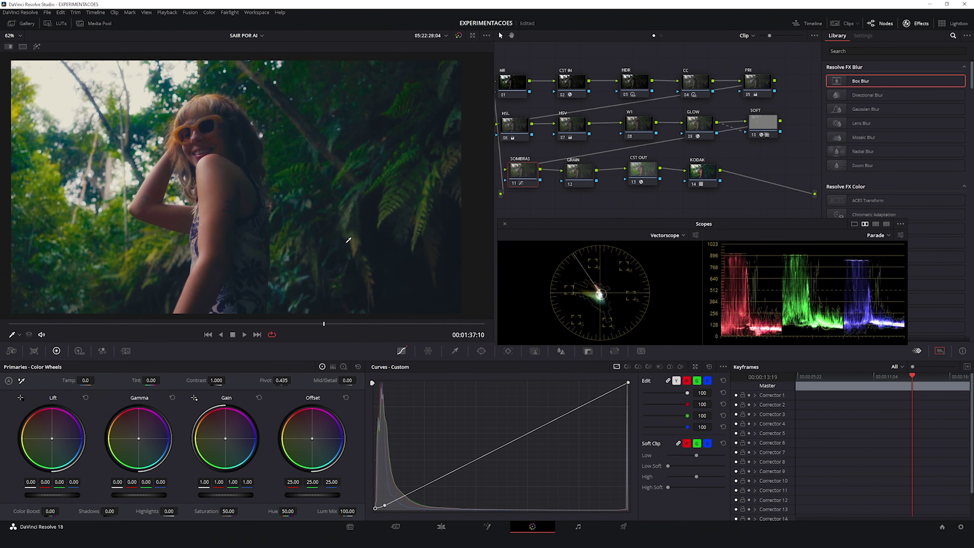
scroll(349, 240, "up", 1)
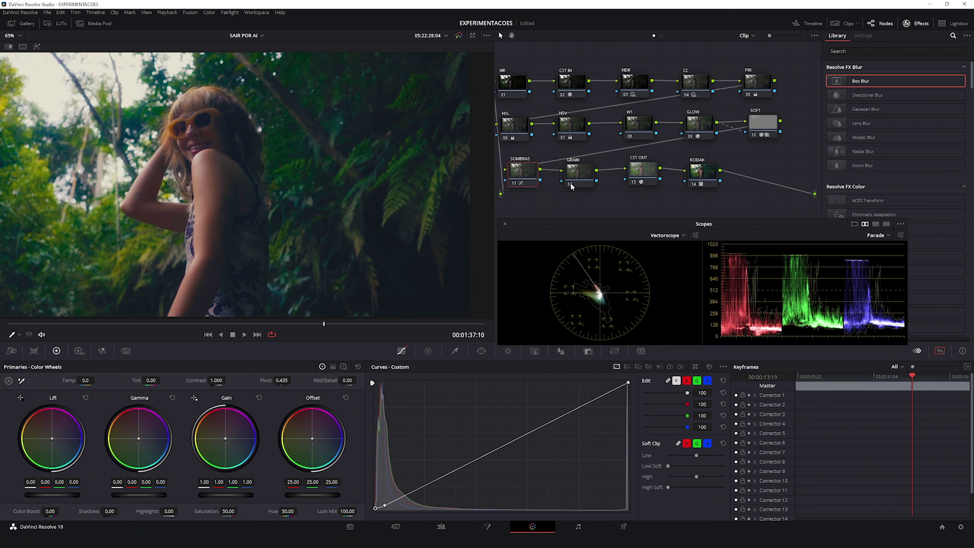
left_click_drag(375, 180, 390, 180)
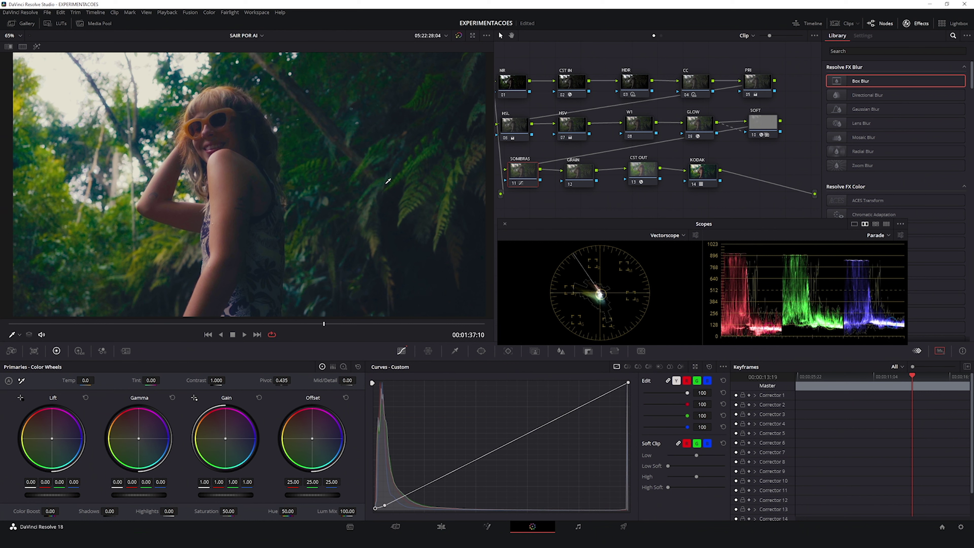
left_click(575, 175)
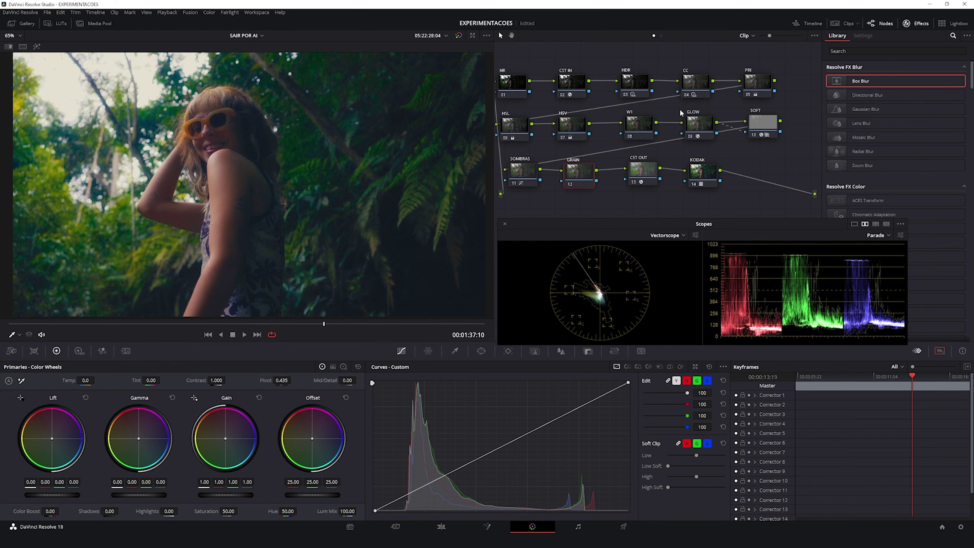
Add a gradient window to the W1 node, angled from the frame's upper-left corner toward the woman, with softness 4.92 and rotation -25.41.
left_click(640, 125)
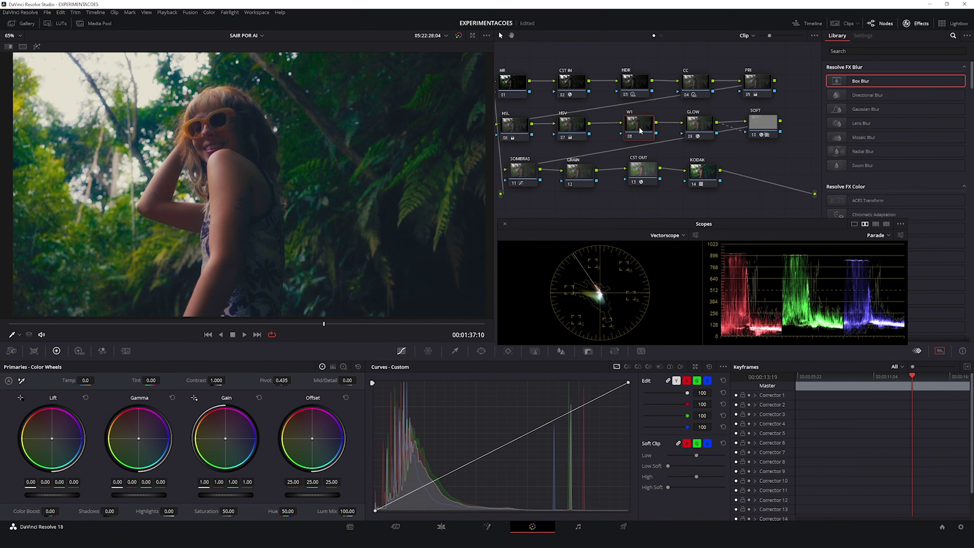
left_click(481, 351)
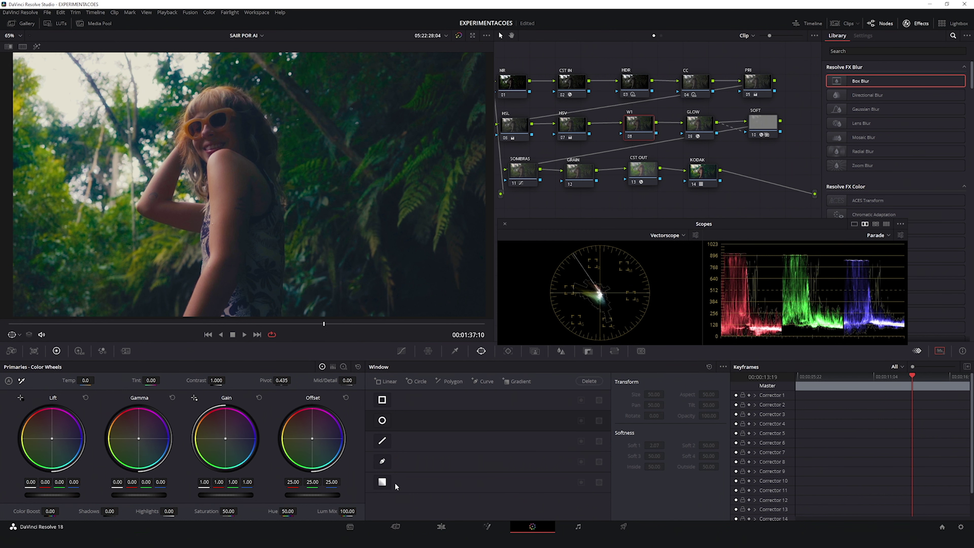
scroll(262, 234, "down", 1)
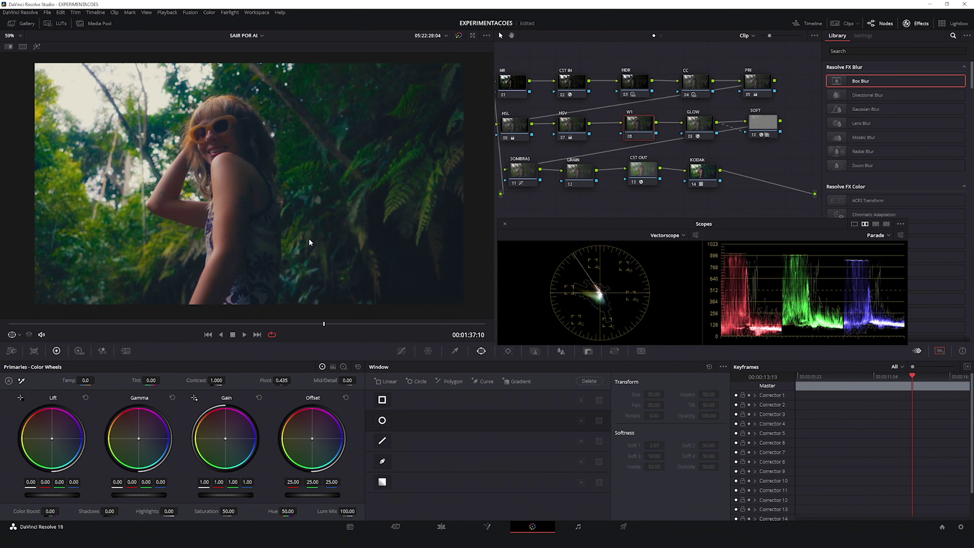
left_click(383, 482)
left_click_drag(255, 238, 287, 259)
left_click_drag(249, 185, 73, 62)
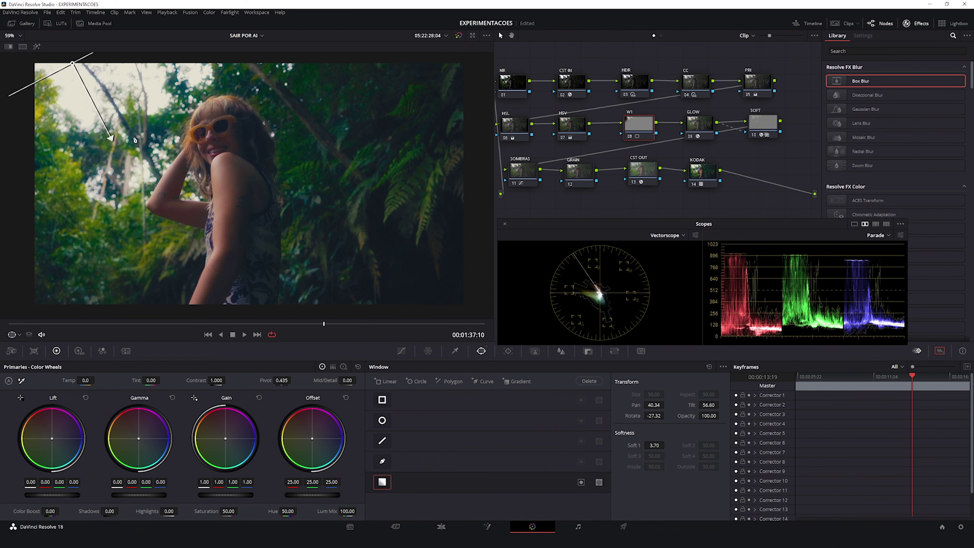
left_click_drag(110, 134, 120, 163)
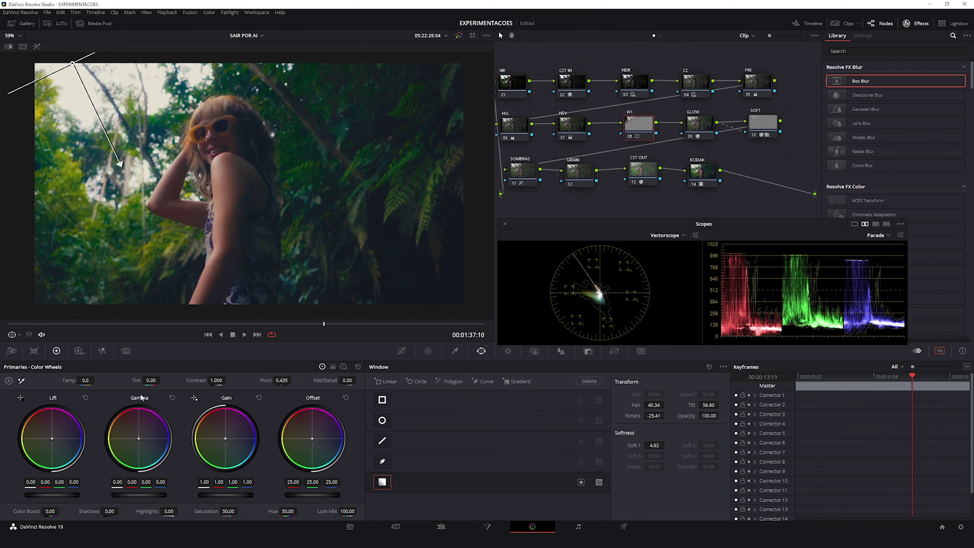
Lower the W1 node's master Gain to 0.86 and return to the custom curves.
scroll(225, 414, "down", 3)
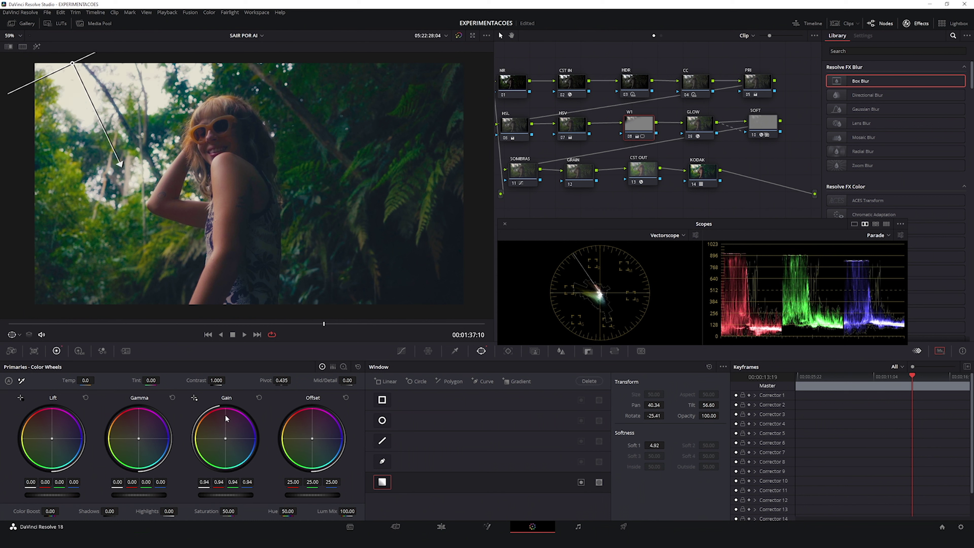
scroll(225, 414, "down", 7)
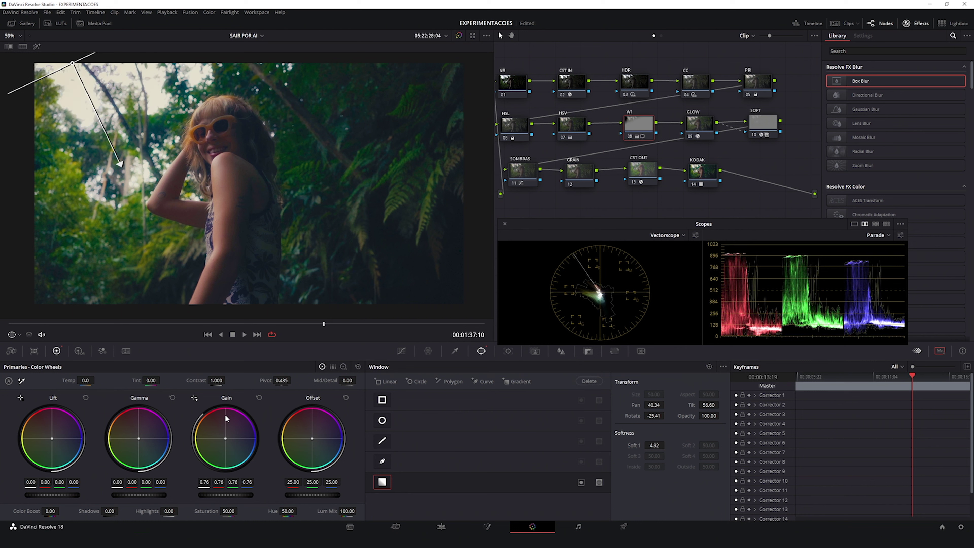
scroll(225, 415, "up", 4)
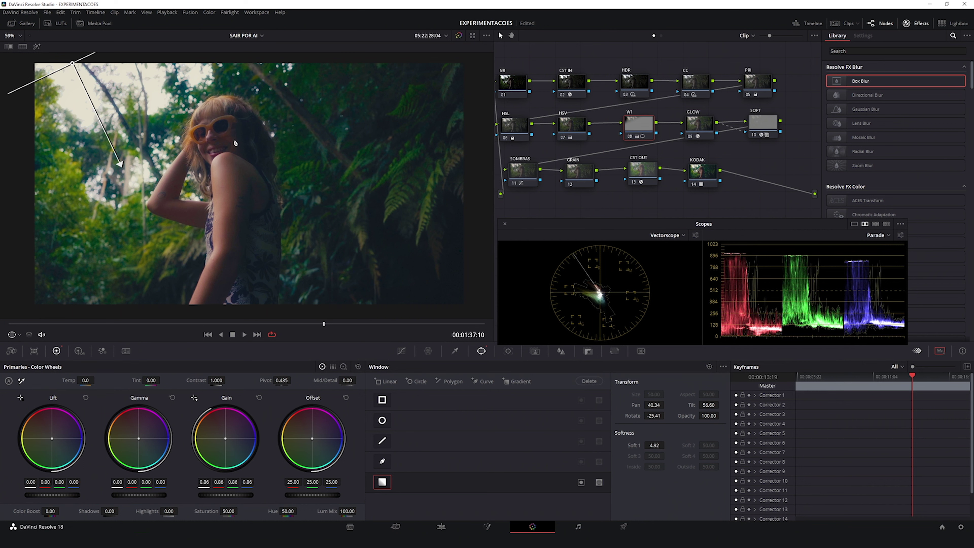
left_click(402, 351)
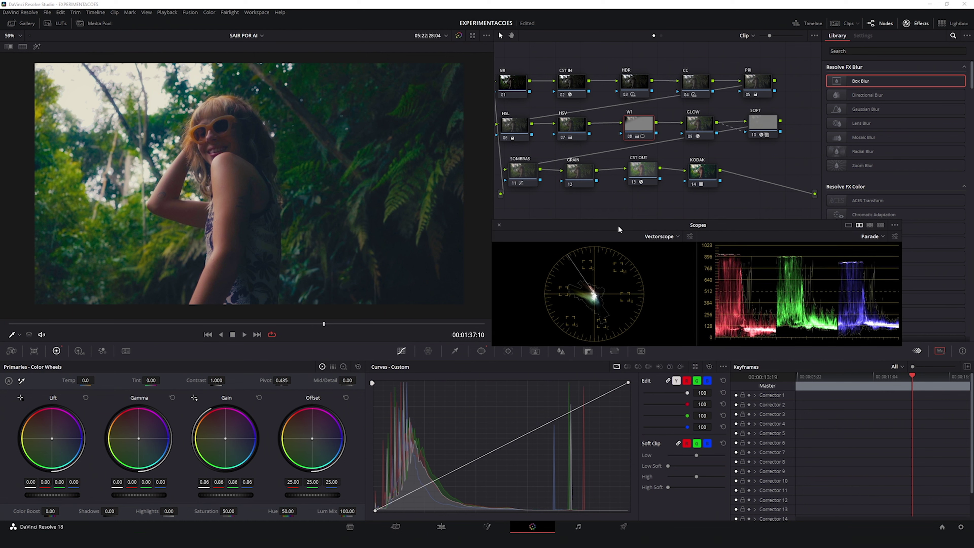
Unlink the Spatial NR thresholds on the NR node and set Luma to 2.0 and Chroma to 5.0.
left_click(593, 178)
left_click(856, 51)
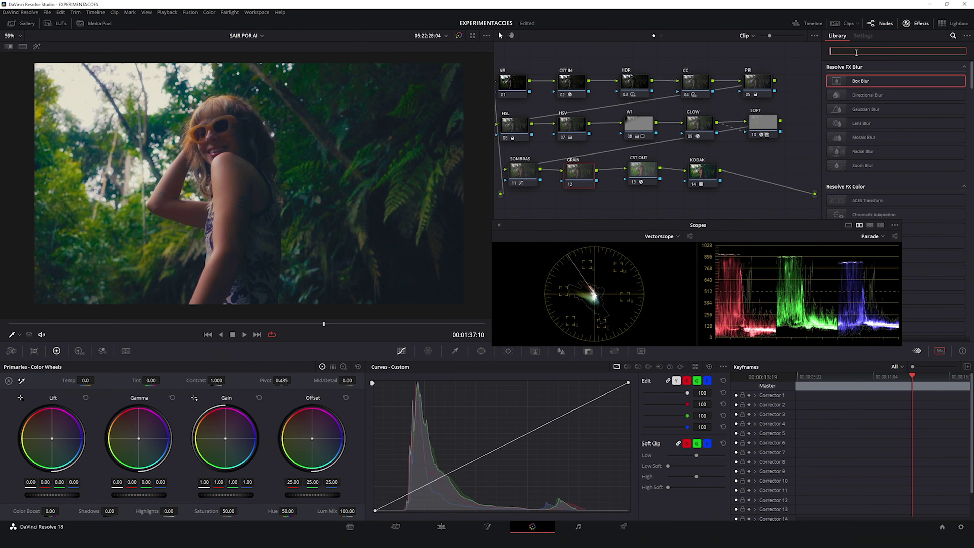
left_click(512, 84)
left_click(126, 351)
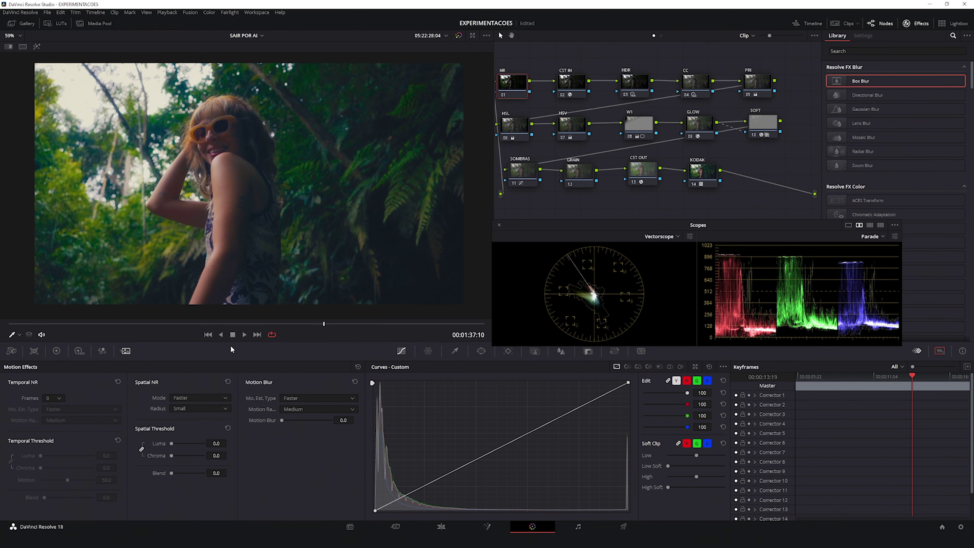
scroll(254, 192, "up", 3)
scroll(254, 192, "up", 4)
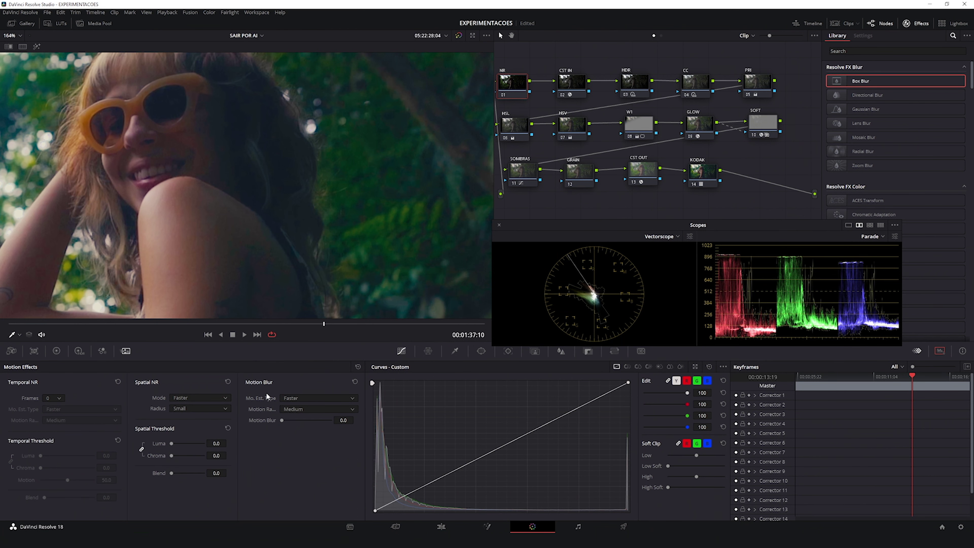
scroll(255, 241, "up", 1)
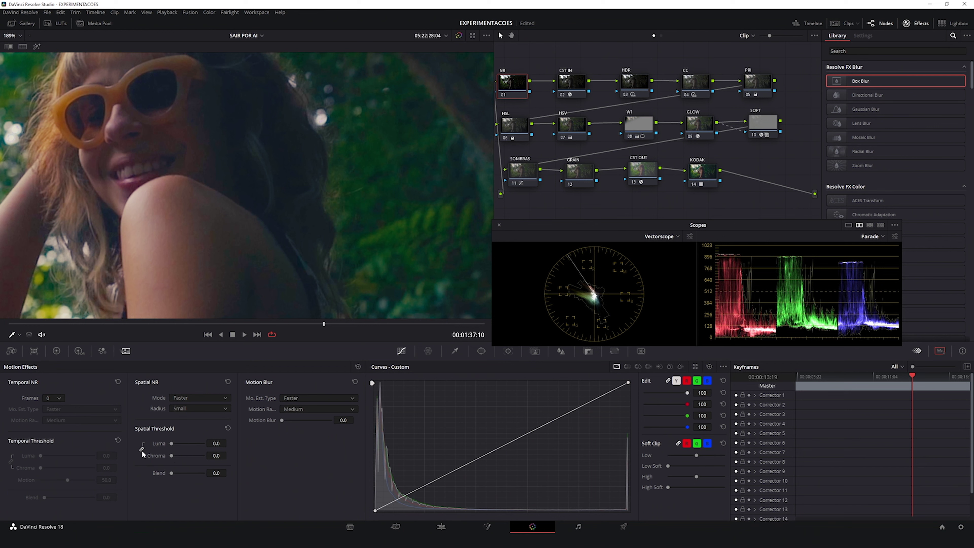
left_click_drag(216, 444, 300, 467)
left_click_drag(215, 456, 267, 475)
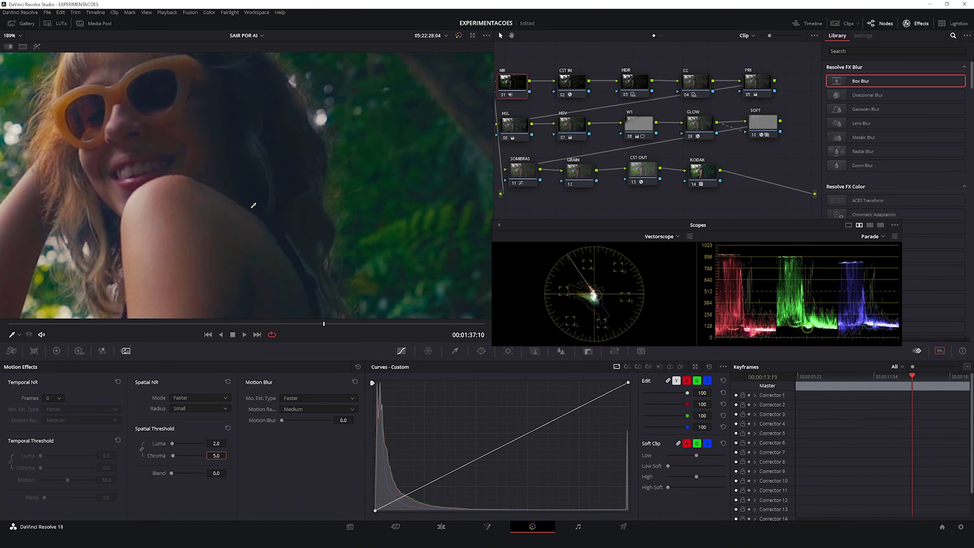
Examine the noise reduction on the woman's shoulder and hair close up and at wider view, with the NR node off and on.
scroll(253, 205, "up", 5)
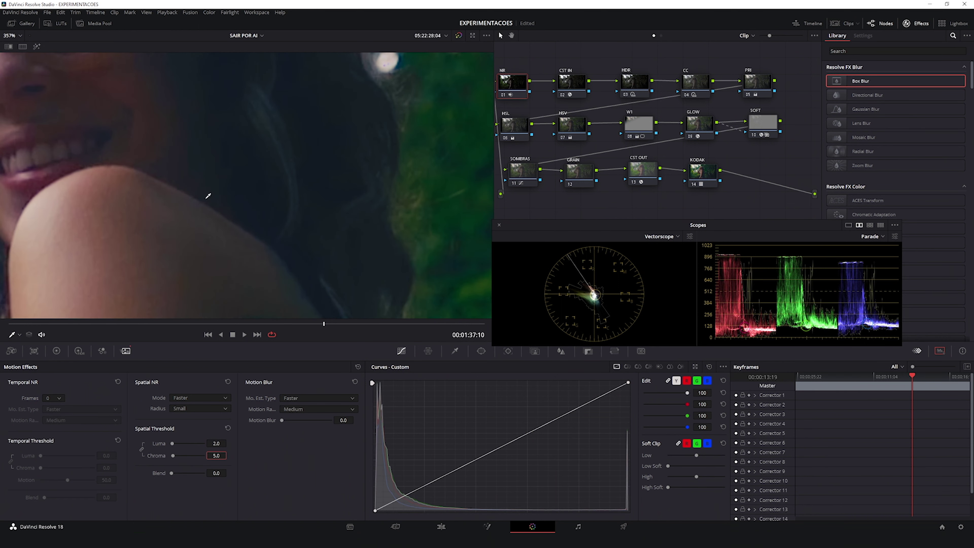
scroll(185, 215, "up", 3)
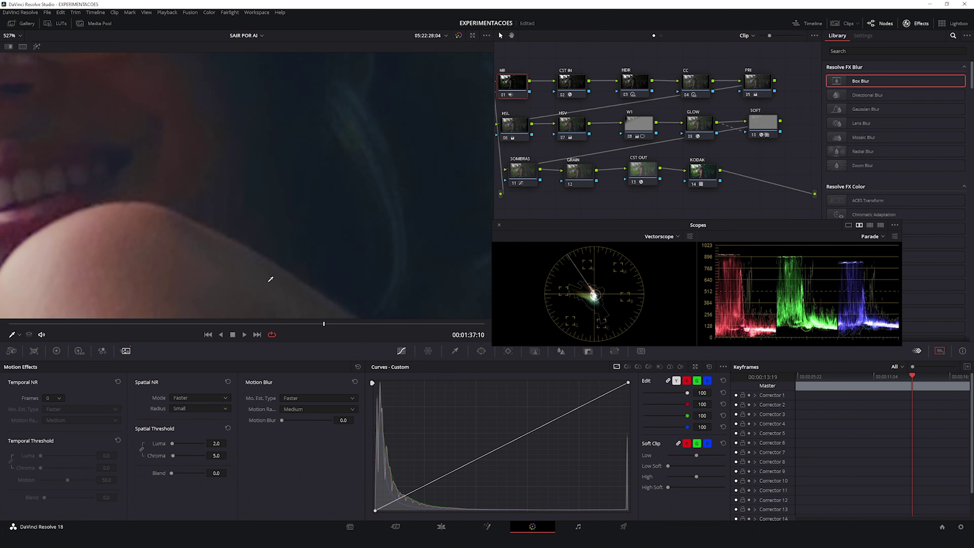
left_click_drag(270, 280, 268, 221)
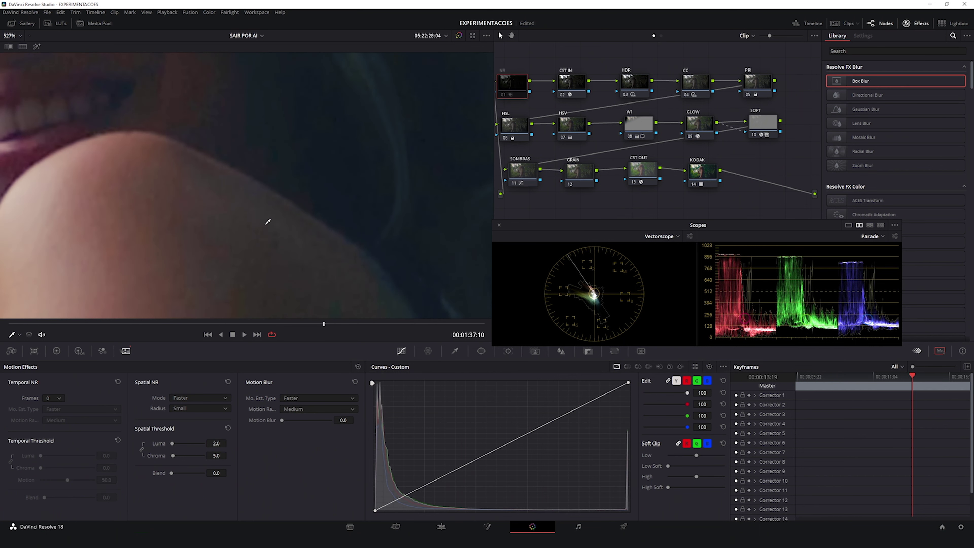
scroll(264, 246, "down", 5)
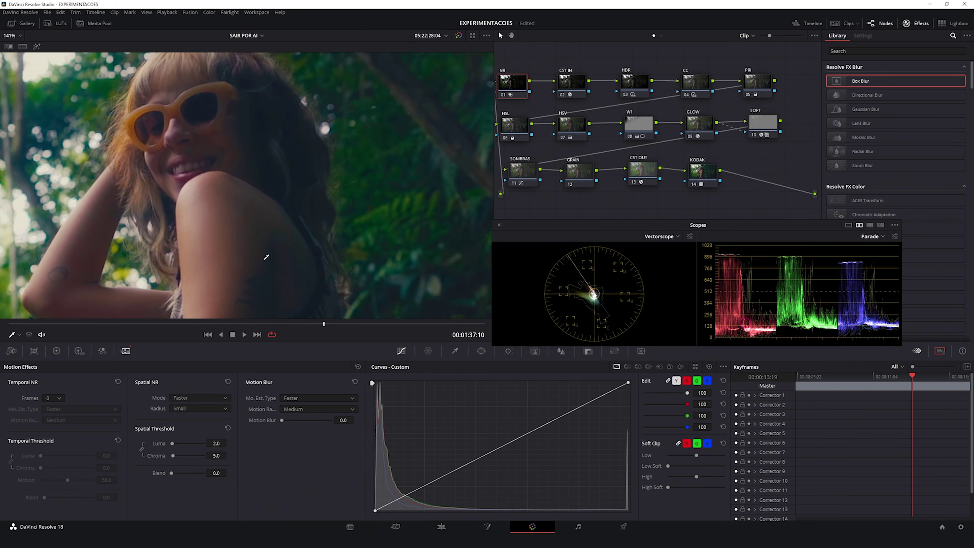
scroll(269, 253, "down", 5)
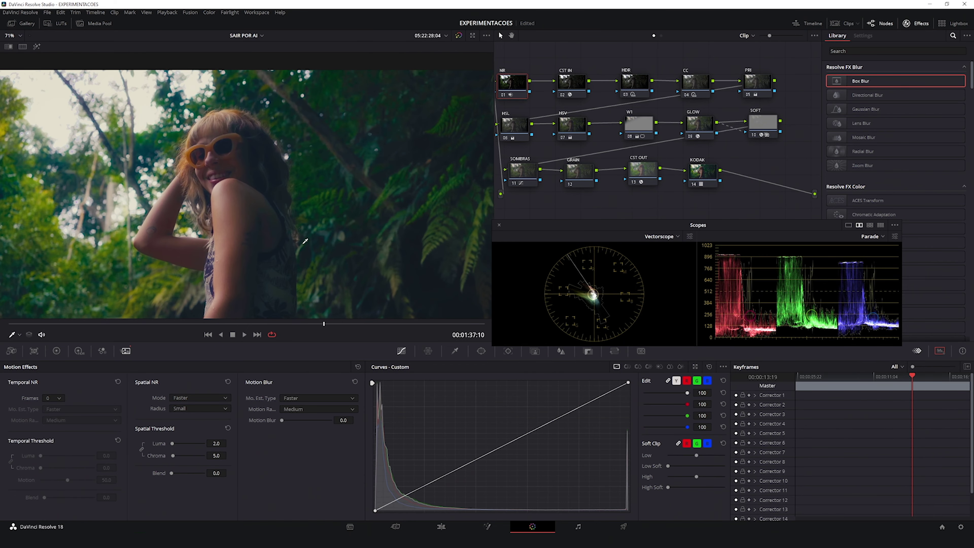
scroll(300, 243, "up", 2)
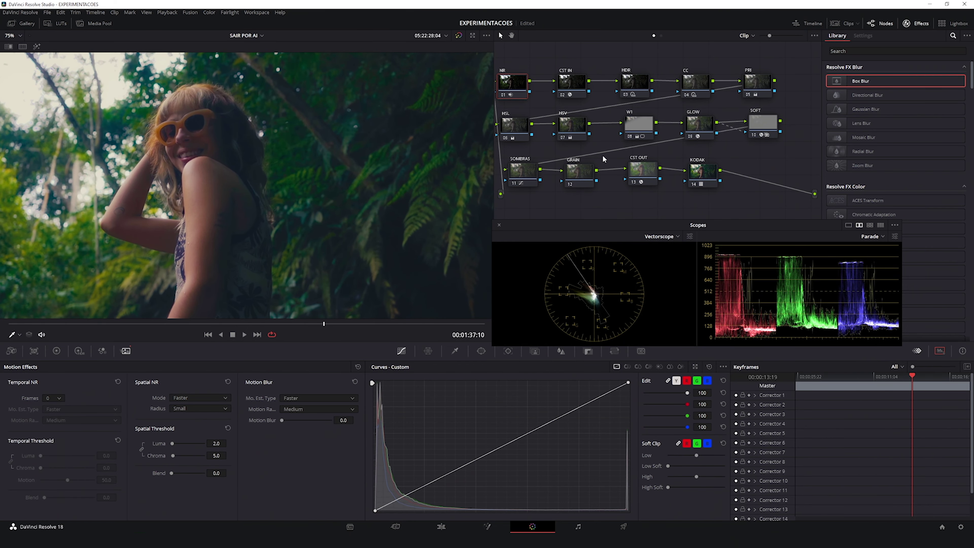
Search the effects library for GRAIN and apply Film Grain to the GRAIN node.
left_click(579, 172)
left_click(847, 49)
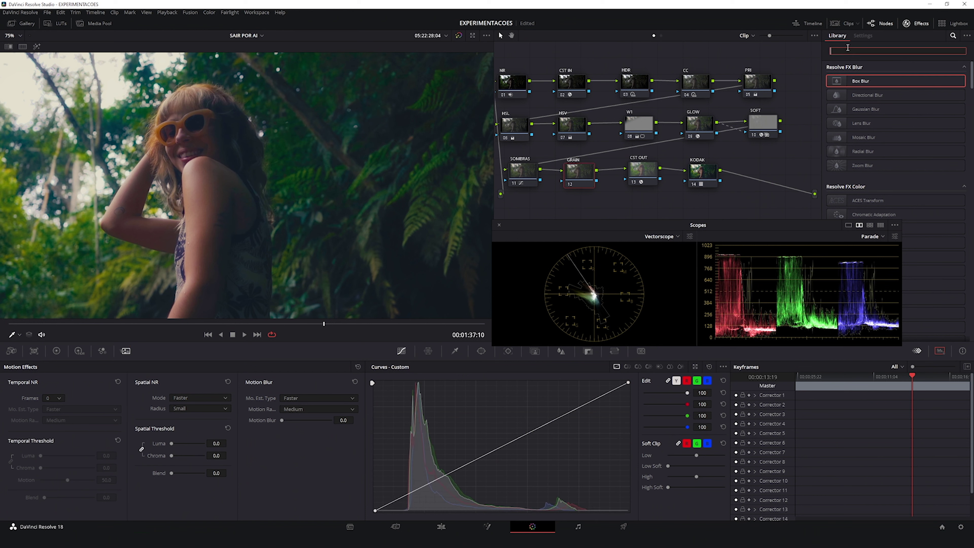
type("GRAIN")
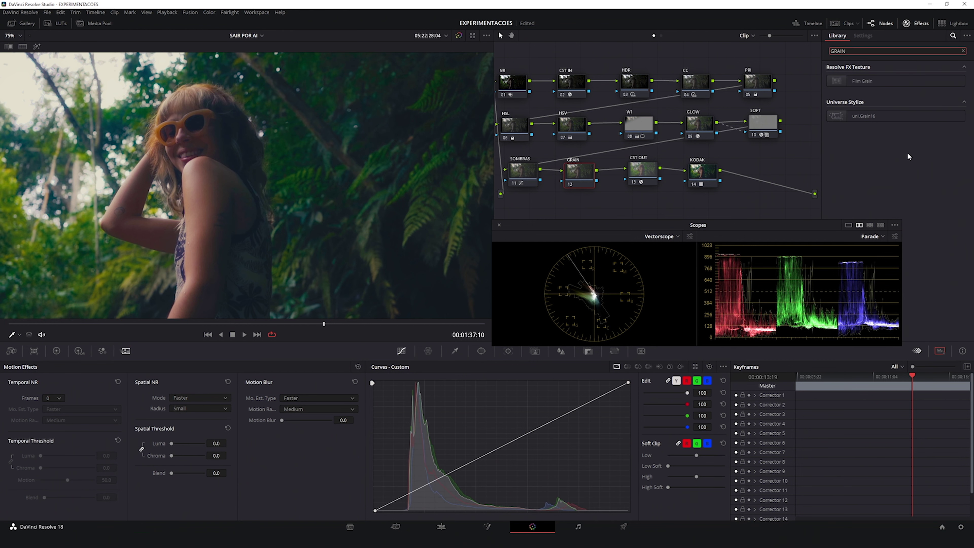
left_click_drag(855, 82, 580, 172)
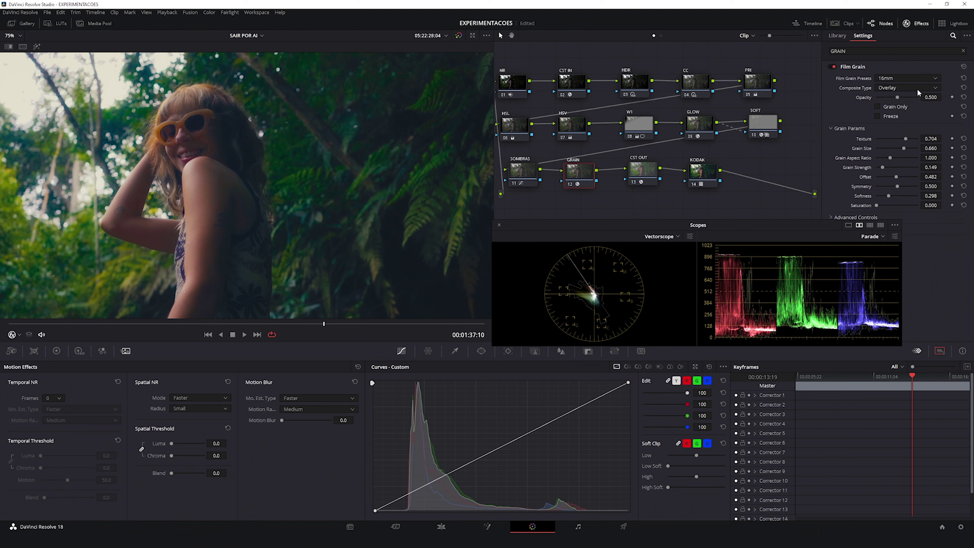
Raise the Film Grain opacity to 0.771 and its softness to 0.514.
mouse_move(899, 99)
left_mouse_down()
mouse_move(912, 99)
mouse_move(900, 100)
left_mouse_up()
left_click_drag(889, 196, 898, 196)
left_click_drag(903, 100, 910, 99)
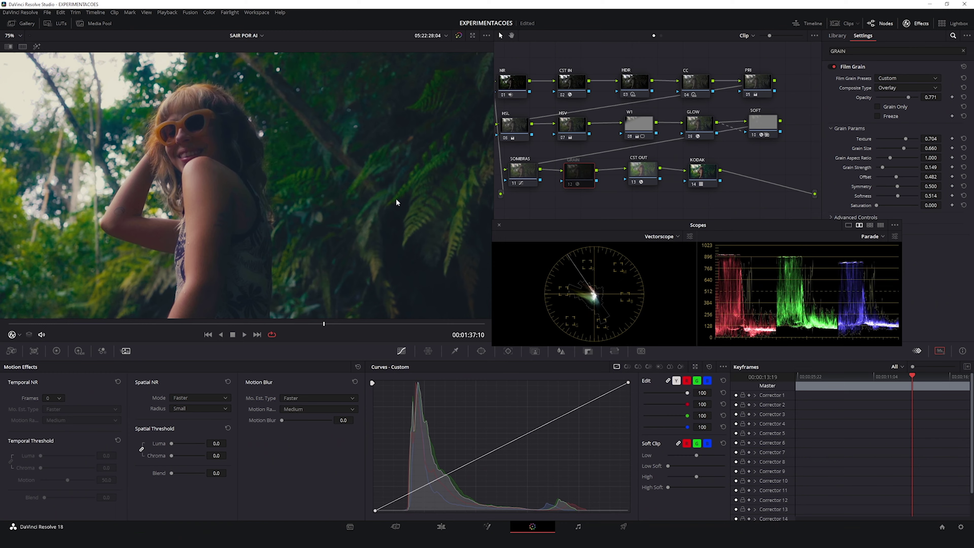
Compare the grain close up with the GRAIN node off and on, and set its softness to 0.378.
scroll(202, 184, "up", 8)
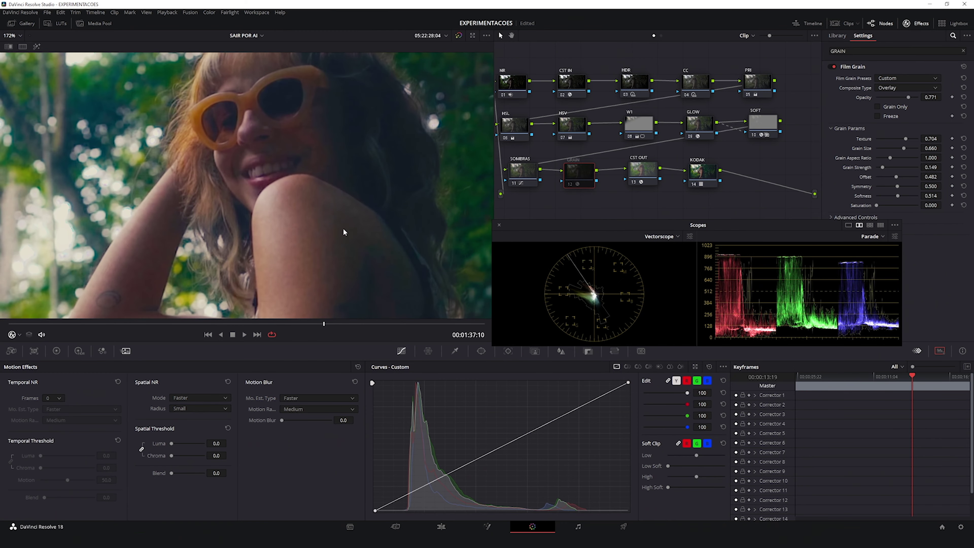
scroll(347, 230, "down", 3)
scroll(349, 231, "up", 5)
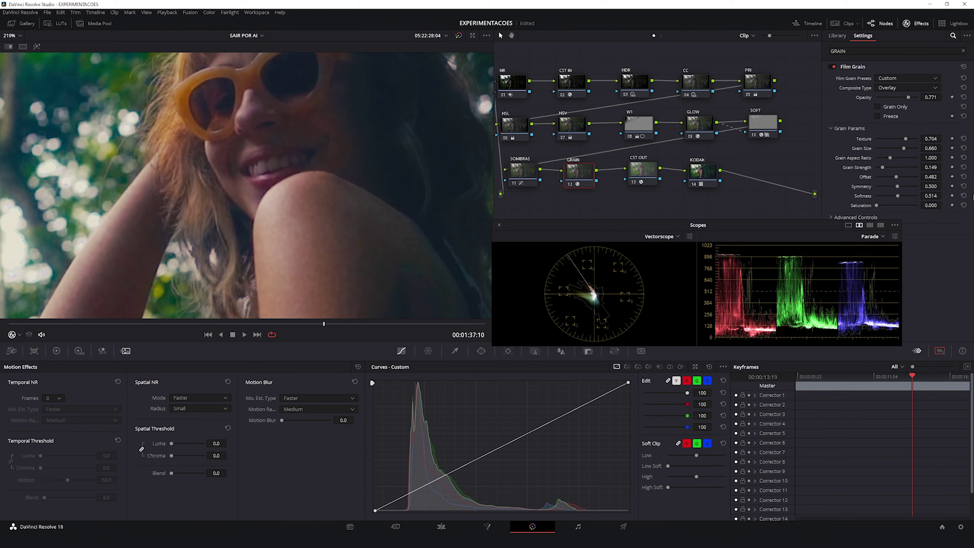
left_click(965, 196)
scroll(372, 203, "down", 8)
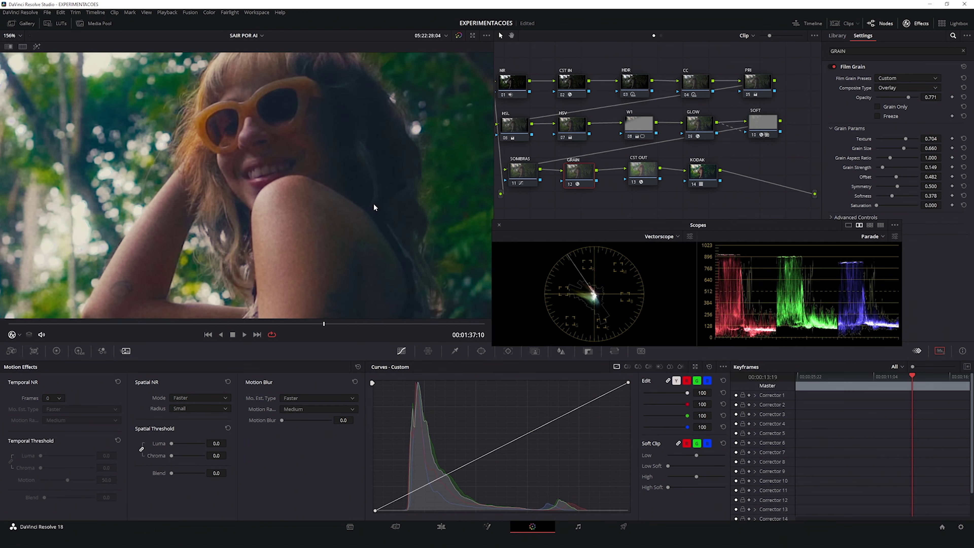
Reduce the Film Grain opacity to 0.621 while checking the grain on the woman at close and wide view.
scroll(382, 224, "up", 3)
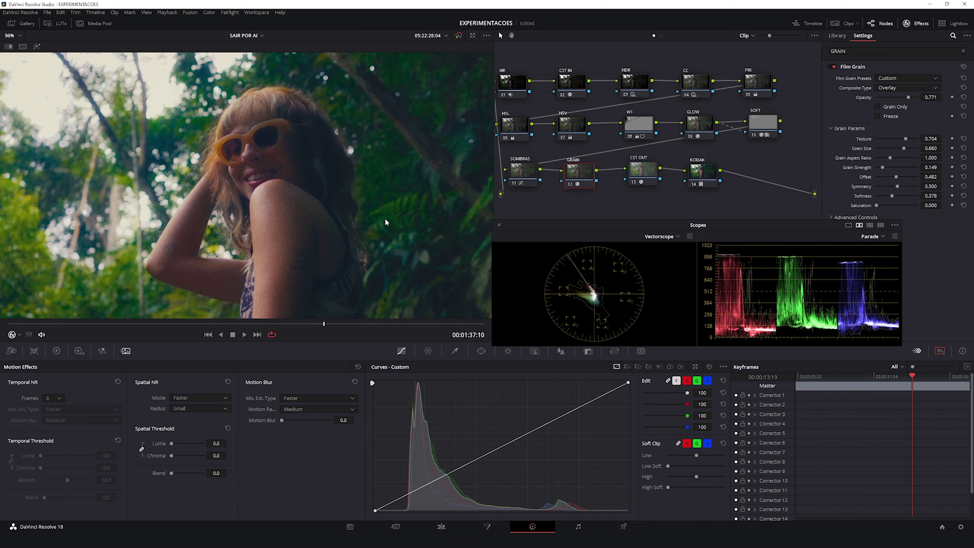
scroll(484, 165, "up", 3)
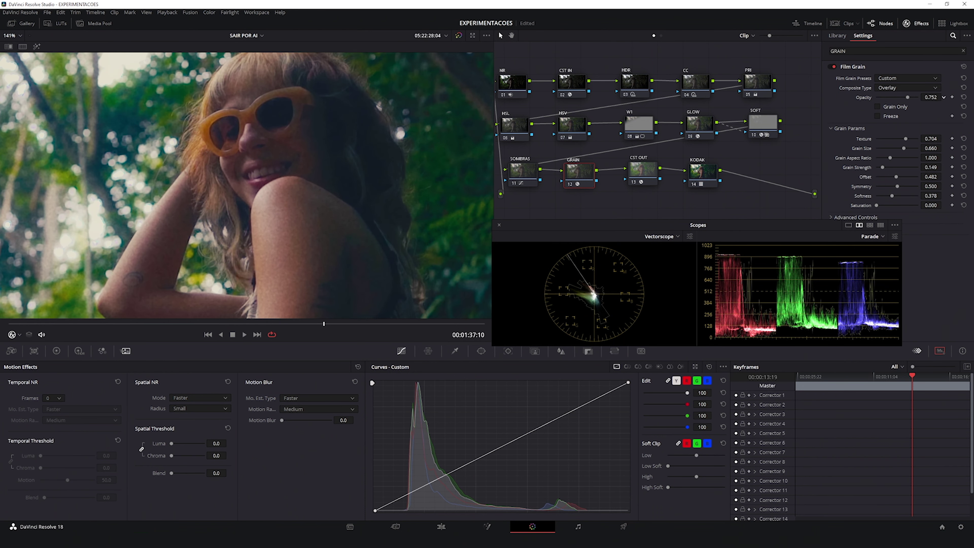
left_click_drag(931, 98, 900, 98)
scroll(243, 241, "down", 2)
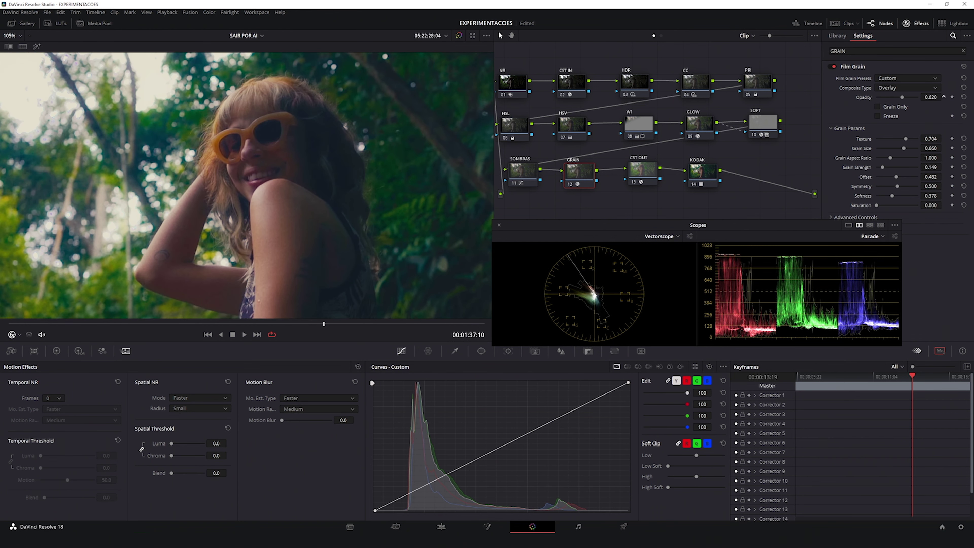
scroll(326, 215, "down", 3)
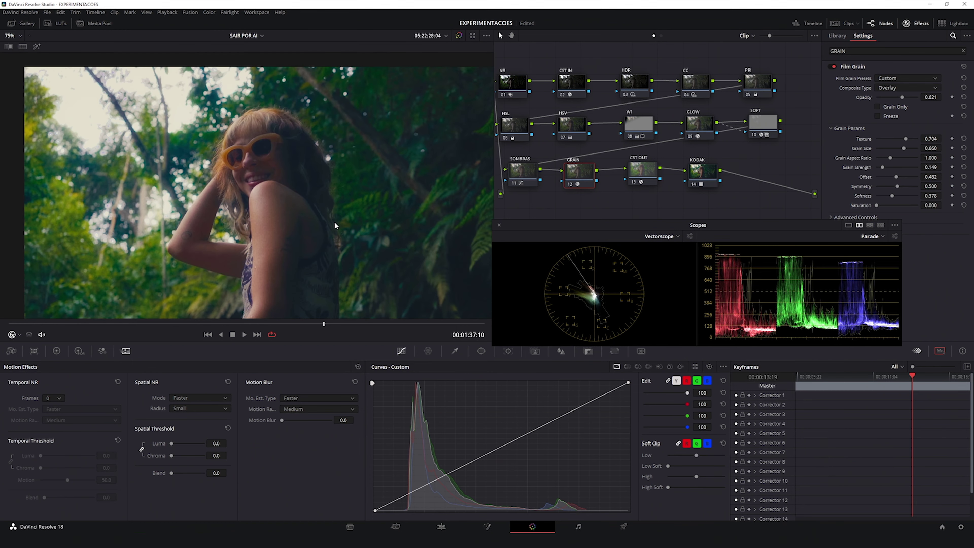
scroll(317, 201, "up", 1)
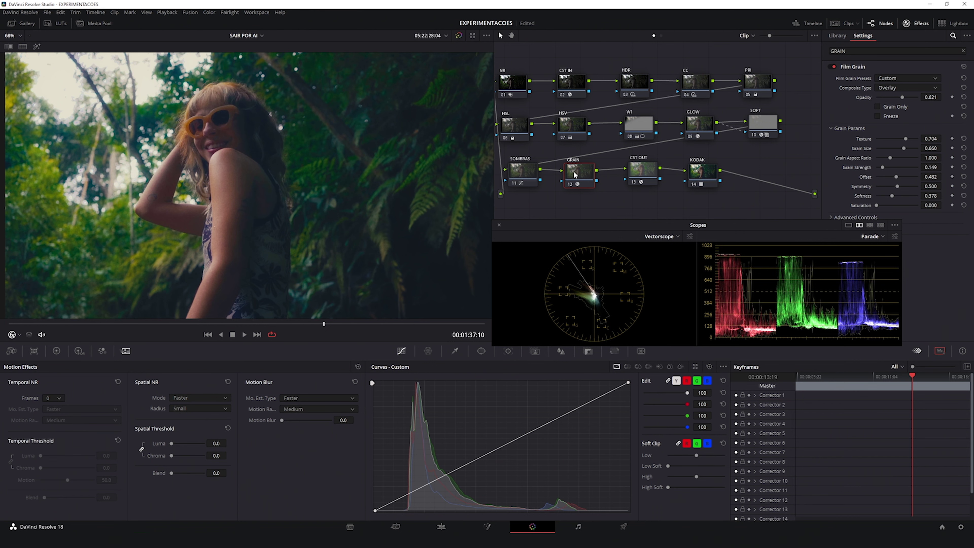
Move the playhead to 00:01:37:14, hide the effects settings to widen the node graph, and shift the scopes slightly.
left_click_drag(190, 328, 343, 334)
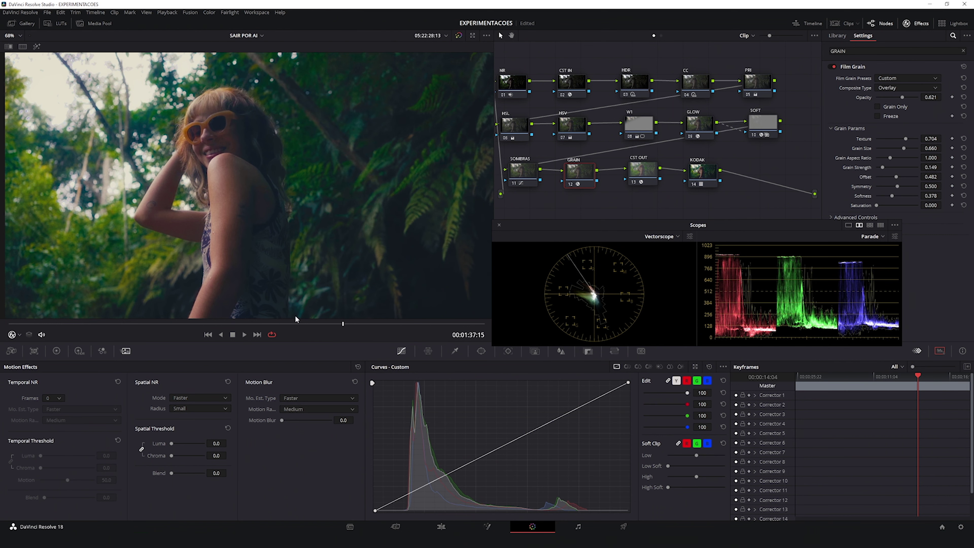
left_click(338, 326)
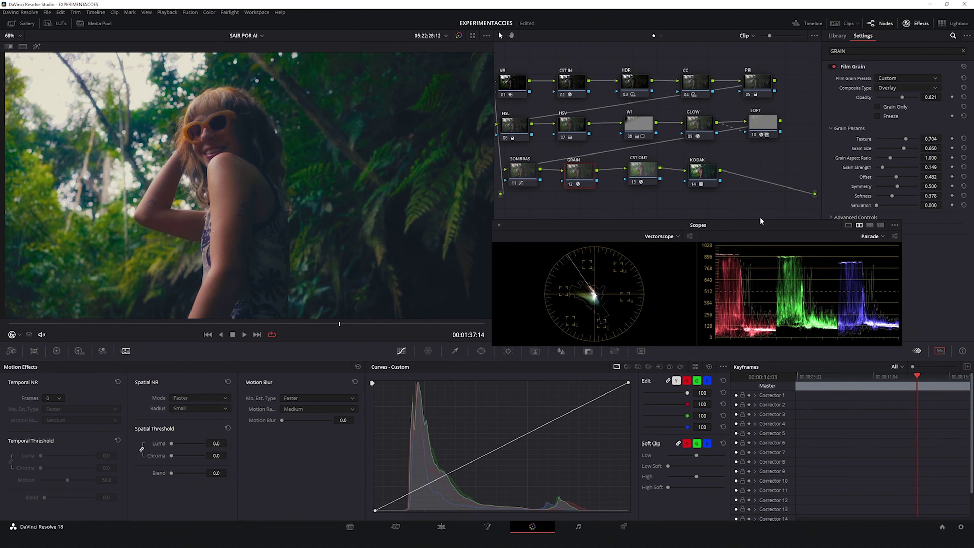
left_click(902, 24)
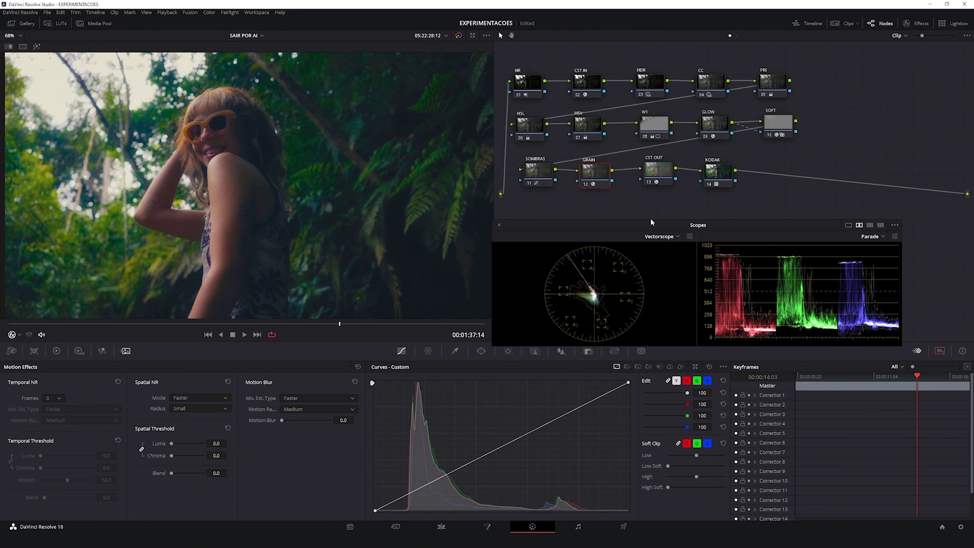
left_click_drag(651, 222, 658, 224)
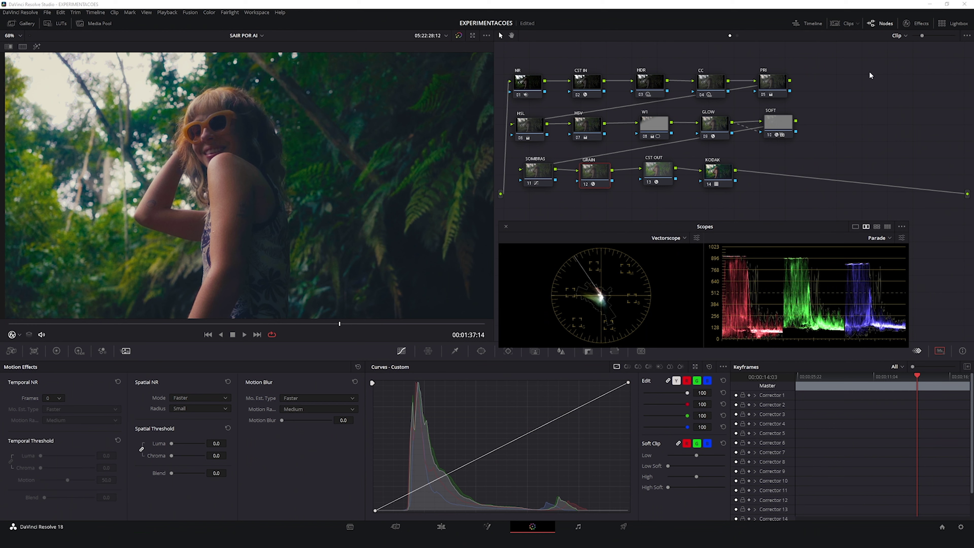
Disable every node in the grade, and re-enable the CC node followed by CST IN, CST OUT and KODAK.
key("alt+d")
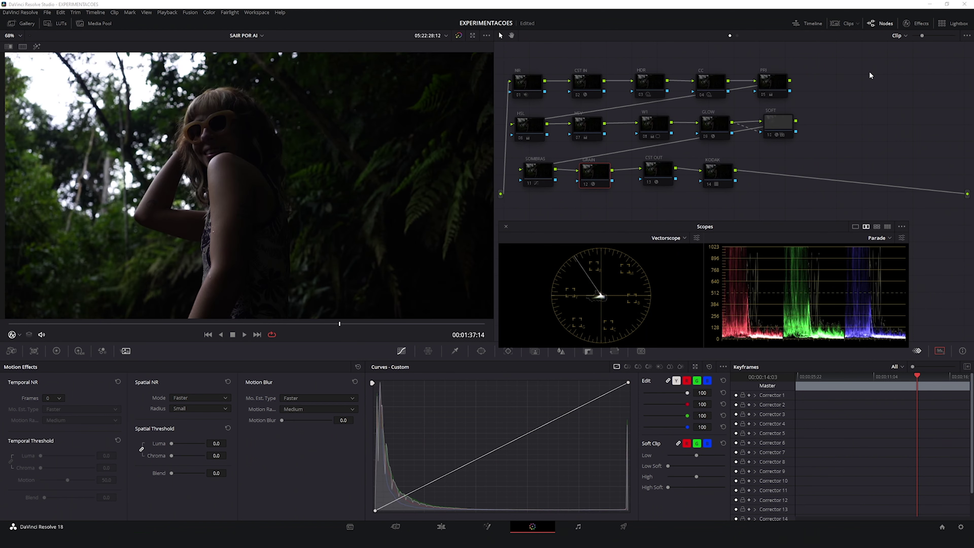
left_click(712, 84)
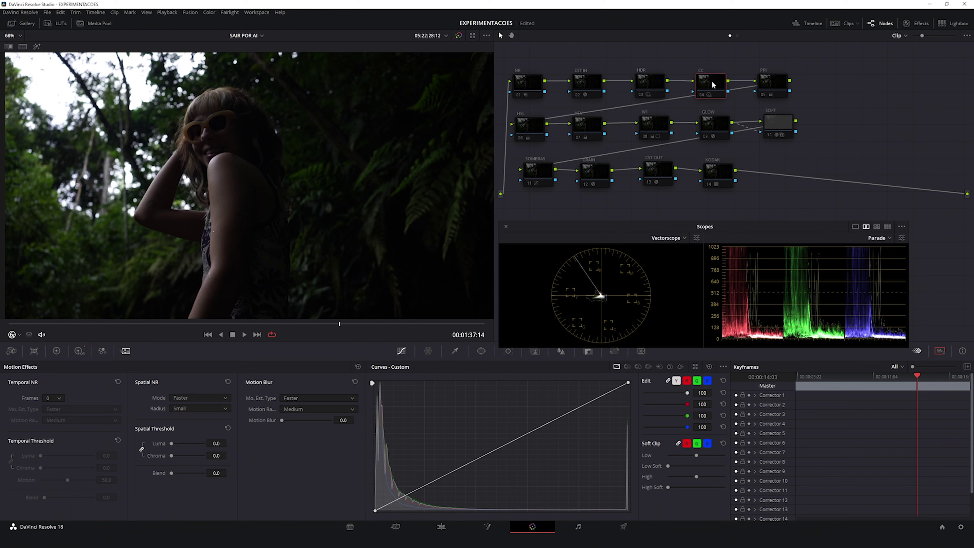
key("ctrl+d")
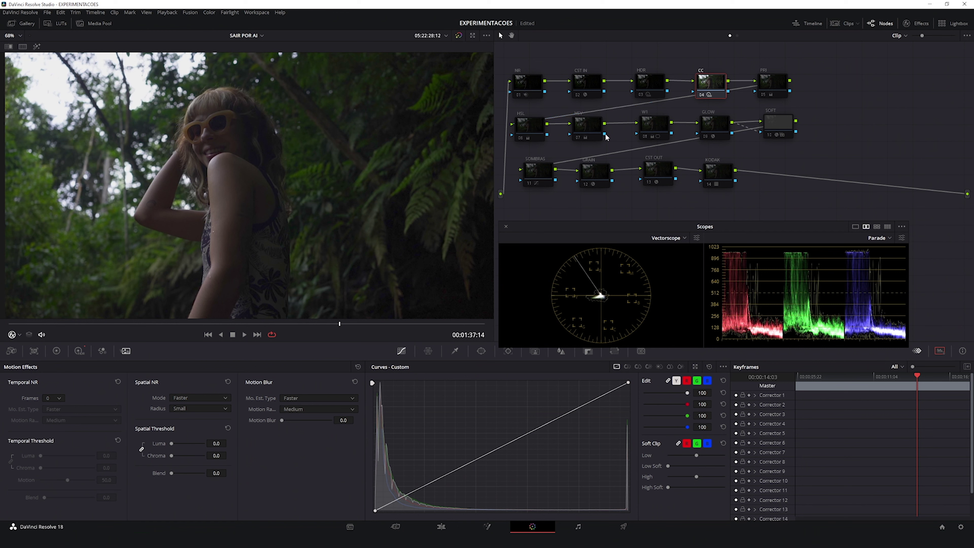
left_click(591, 85)
left_click(668, 173, "ctrl")
left_click(720, 174, "ctrl")
key("ctrl+d")
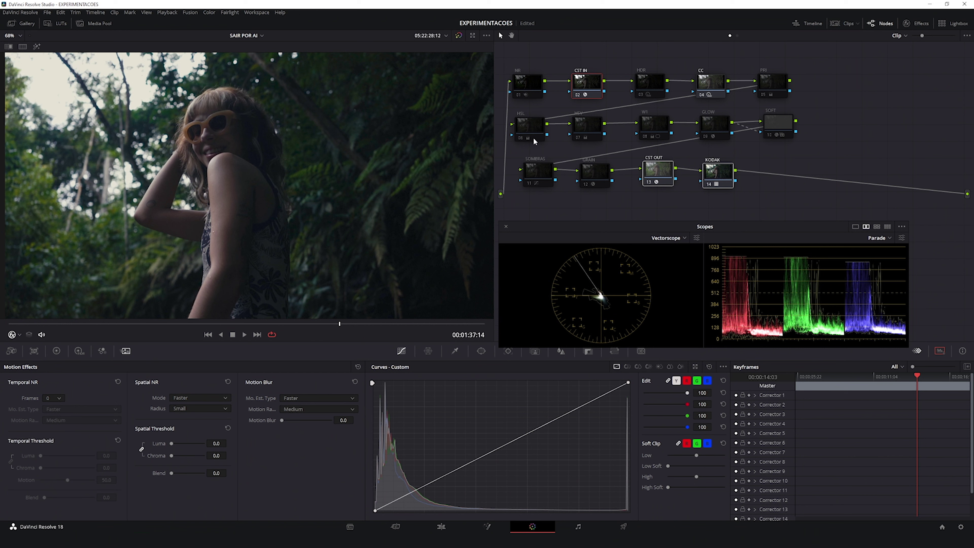
Re-enable the HSL and HSV nodes together, and turn the PRI node back on with its color wheels shown.
left_click(528, 126)
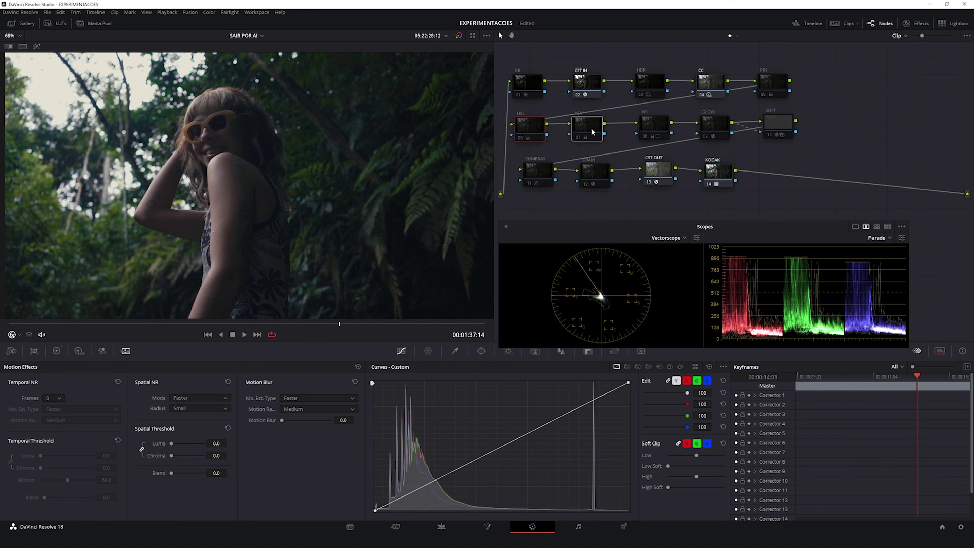
key("ctrl+d")
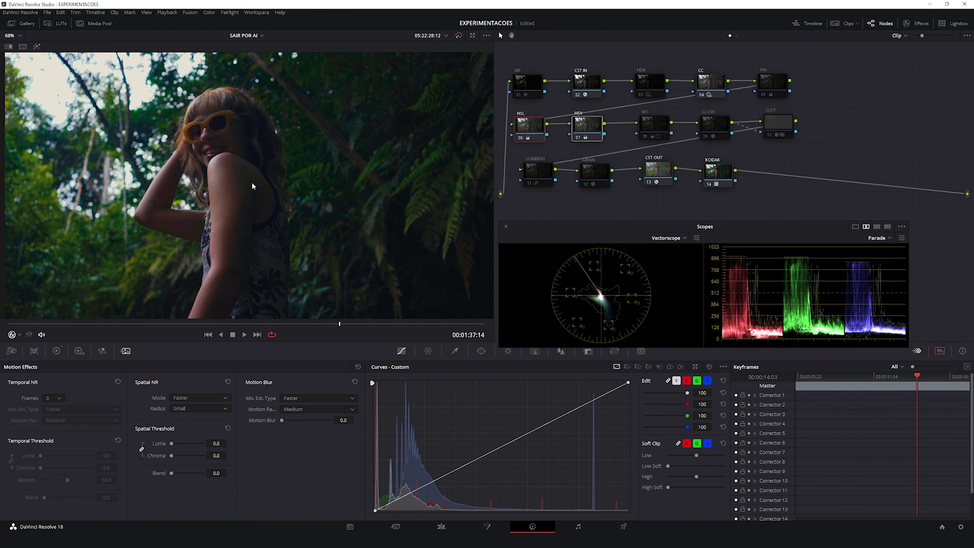
left_click(782, 85)
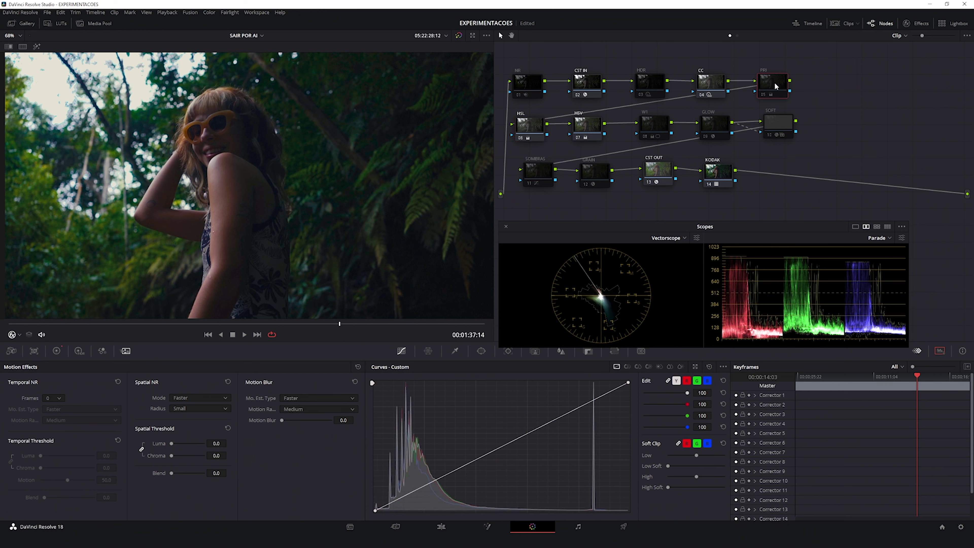
left_click(57, 351)
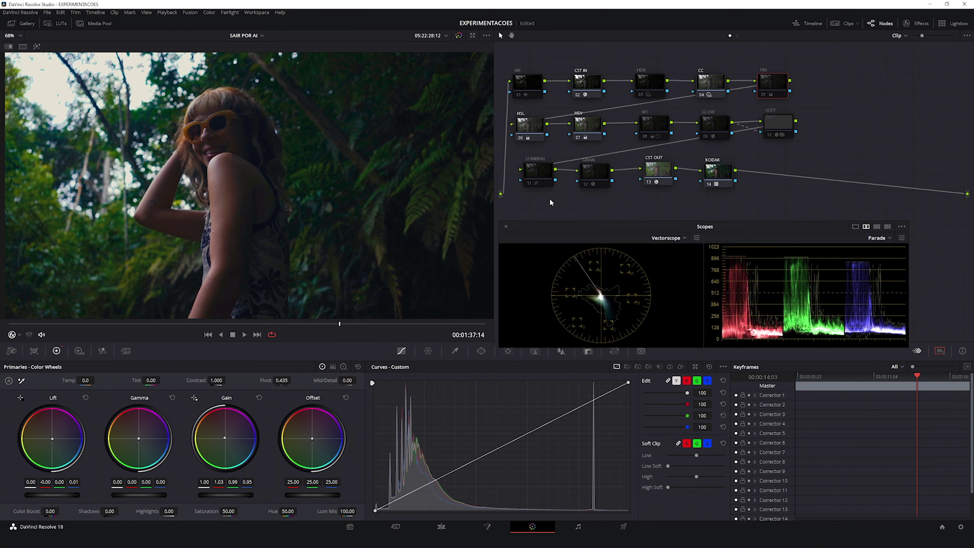
key("ctrl+d")
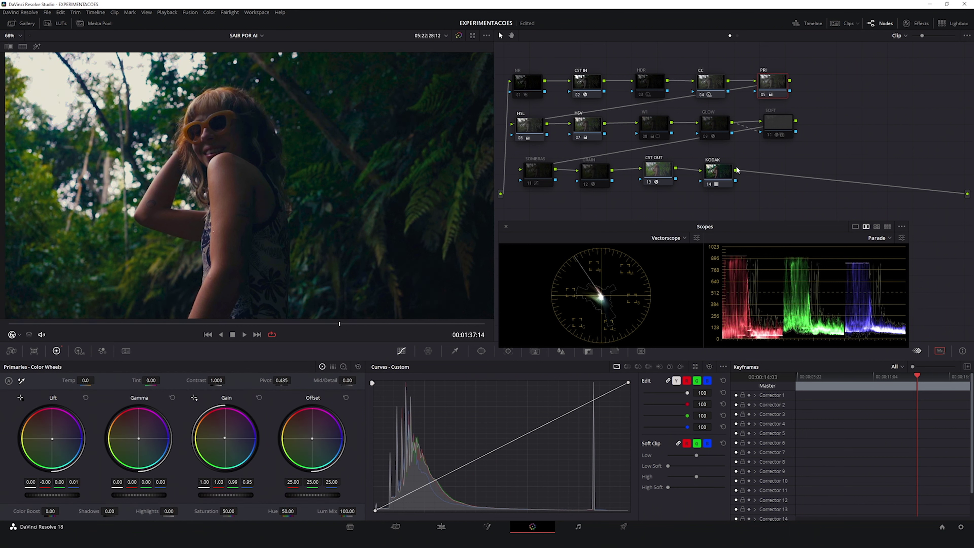
Re-enable the HDR, GLOW and SOFT nodes one at a time to review their effect, and select the SOMBRAS node.
left_click(647, 85)
key("ctrl+d")
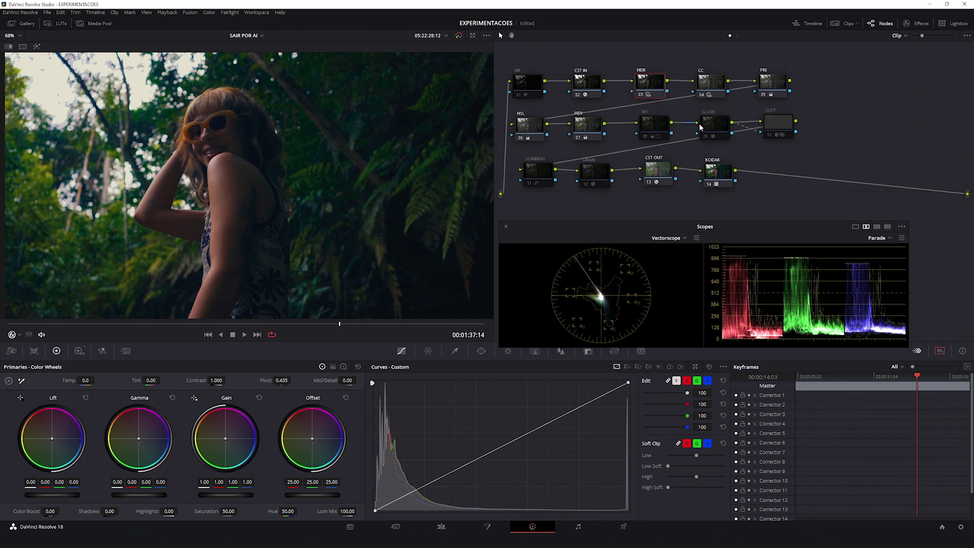
left_click(711, 125)
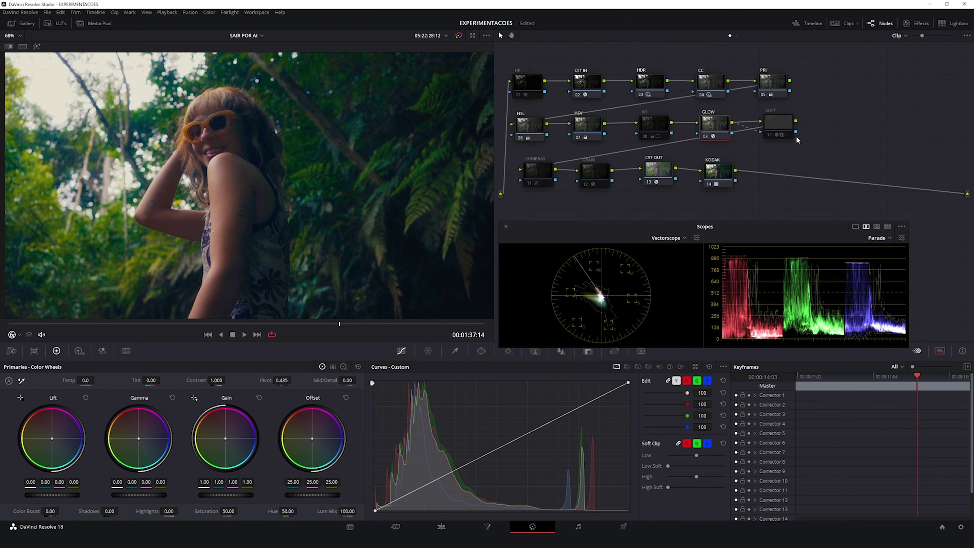
left_click(782, 127)
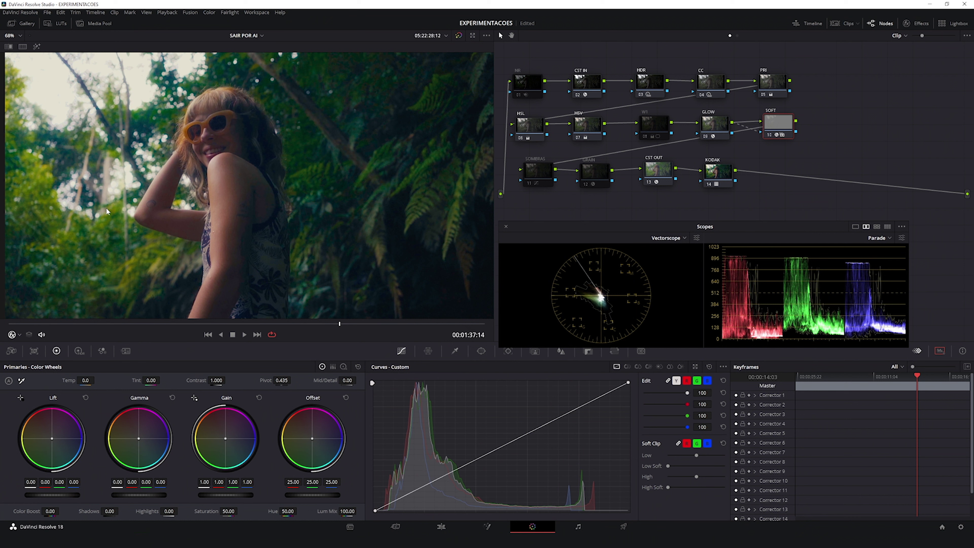
left_click(538, 177)
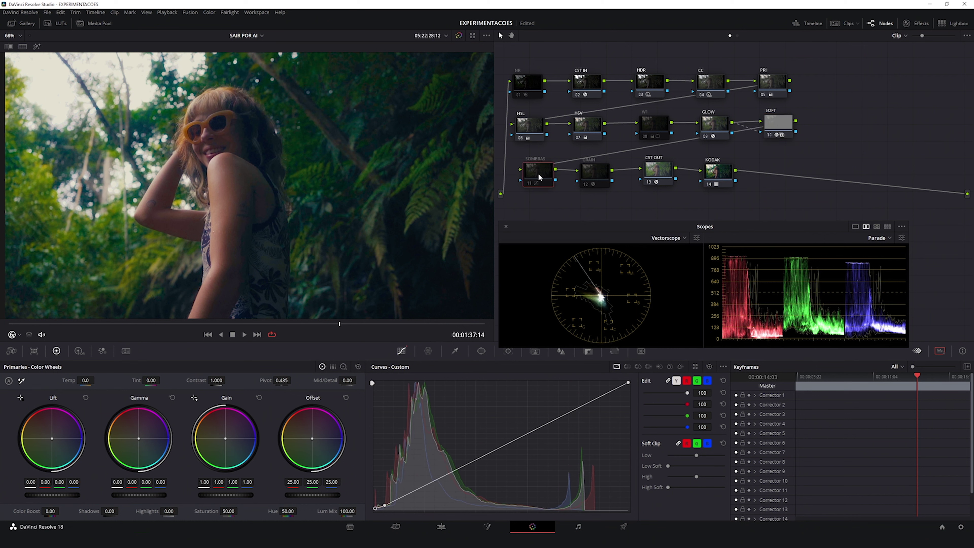